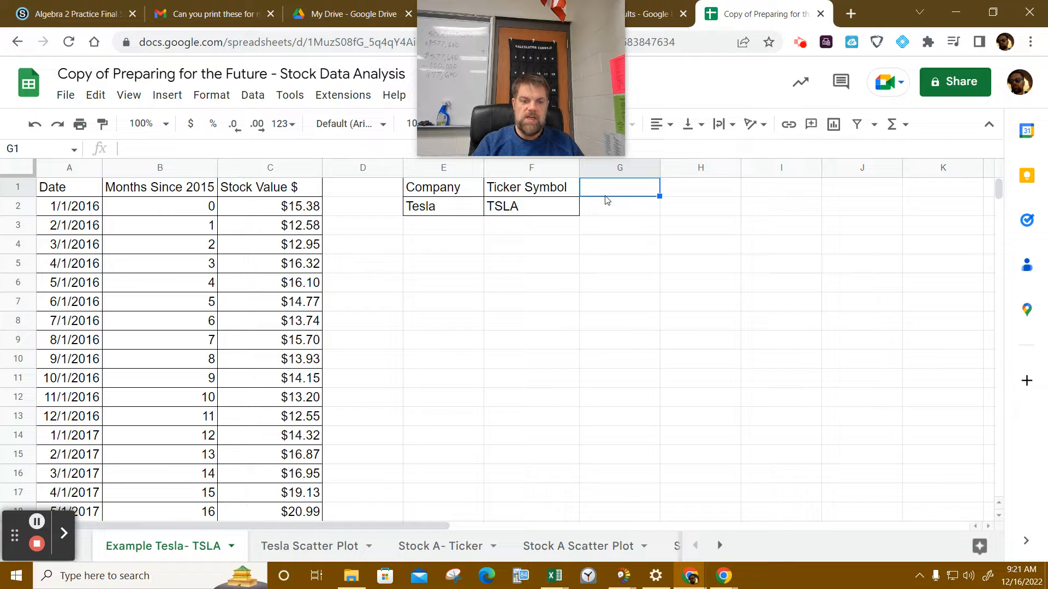
Check the trendline equation on the Tesla Scatter Plot sheet and add the headers "Y-Intercept" in G1 and "Slope" in H1
click(312, 557)
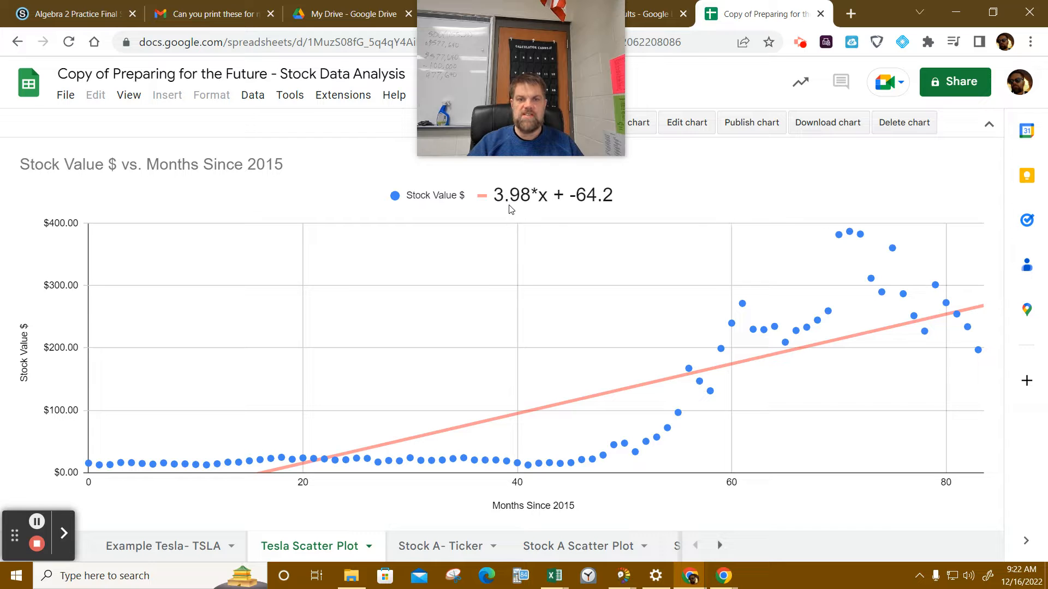
click(176, 550)
click(587, 189)
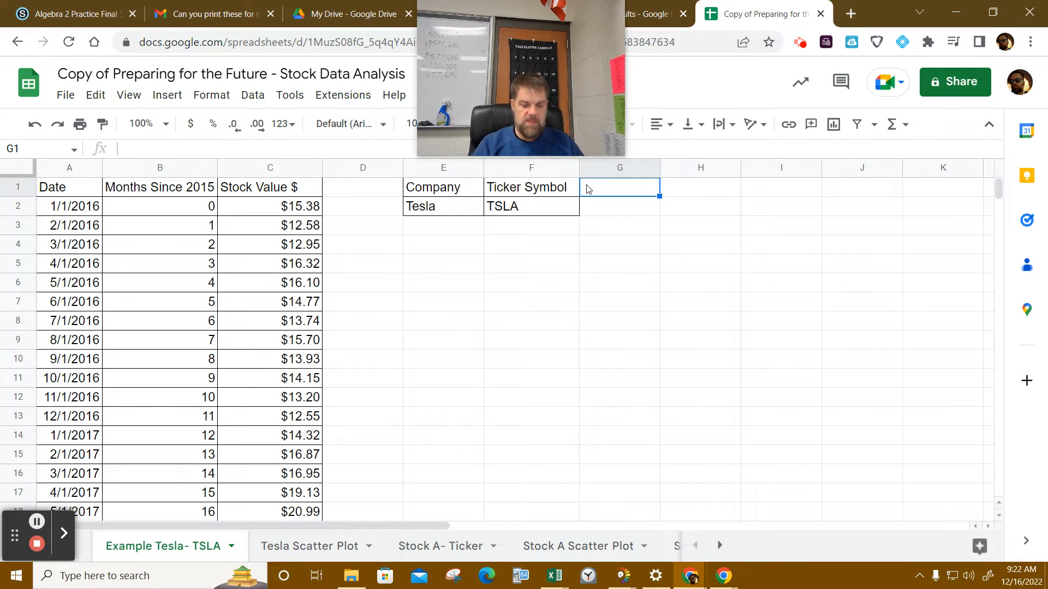
text(Y)
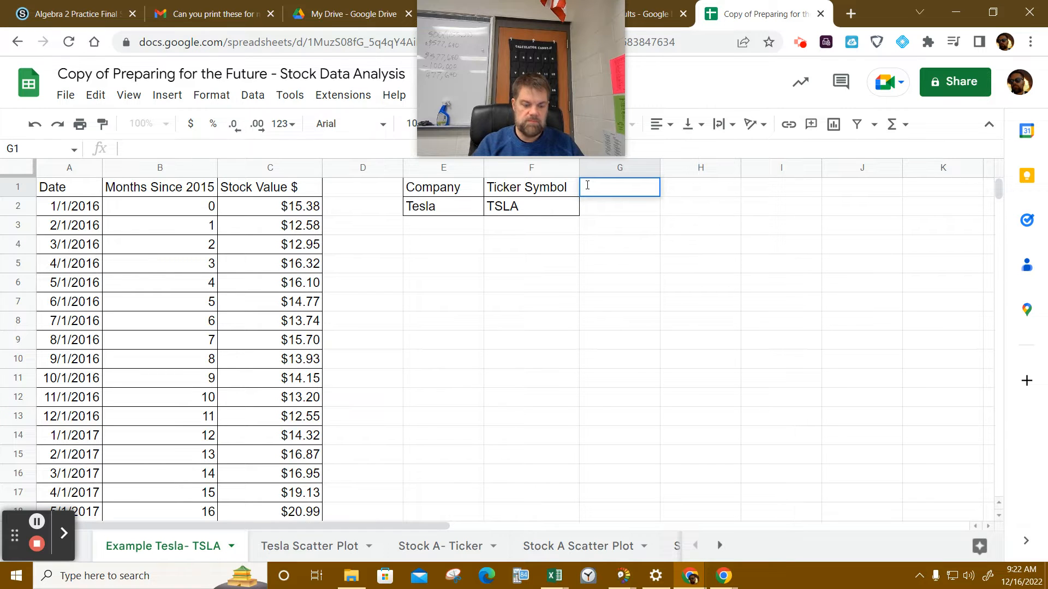
key(BackSpace)
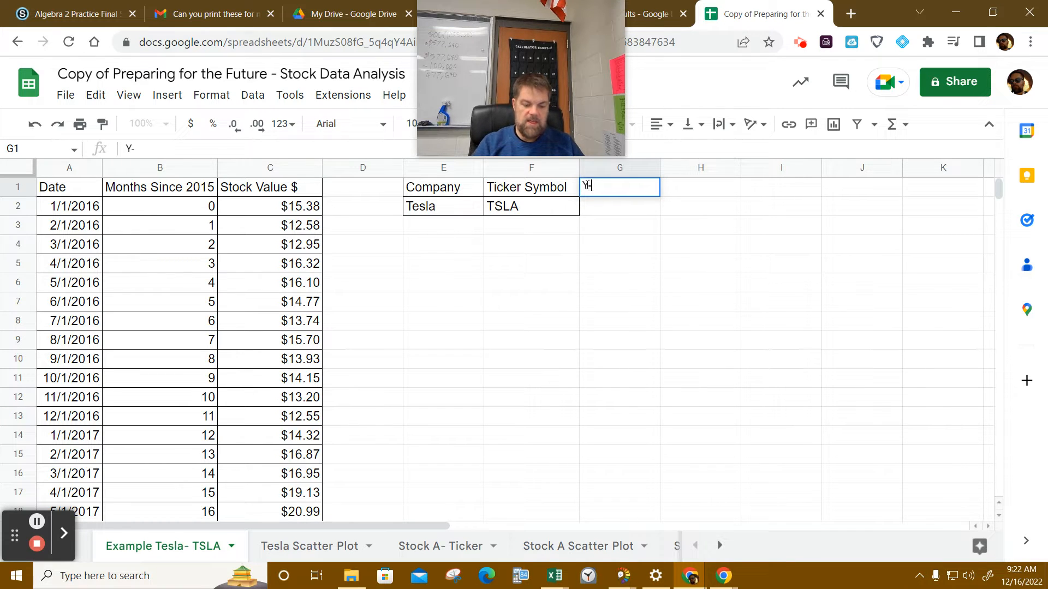
text(Y-Intercept)
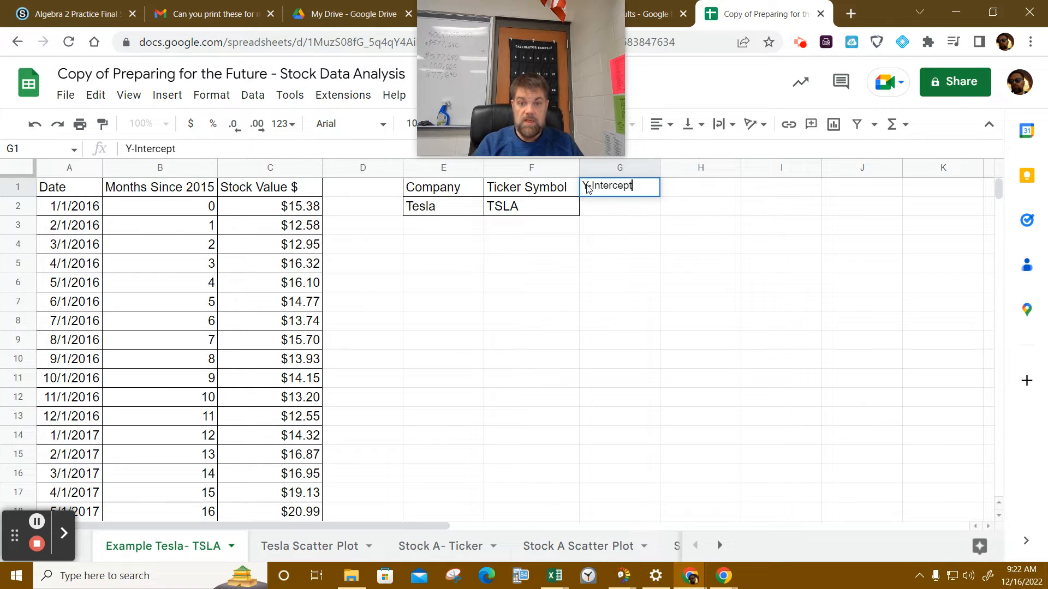
key(Tab)
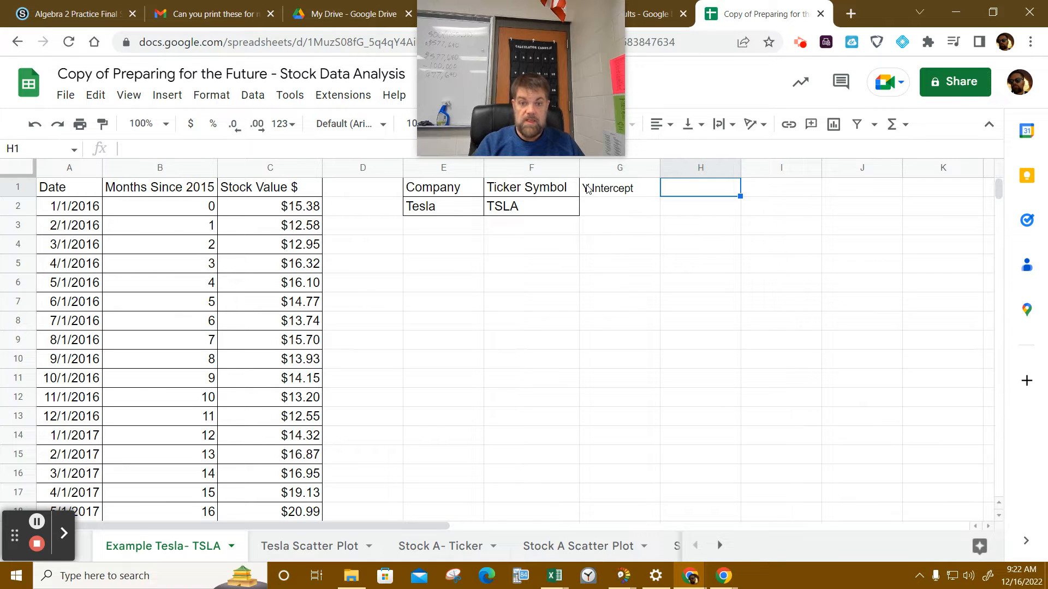
text(Slope)
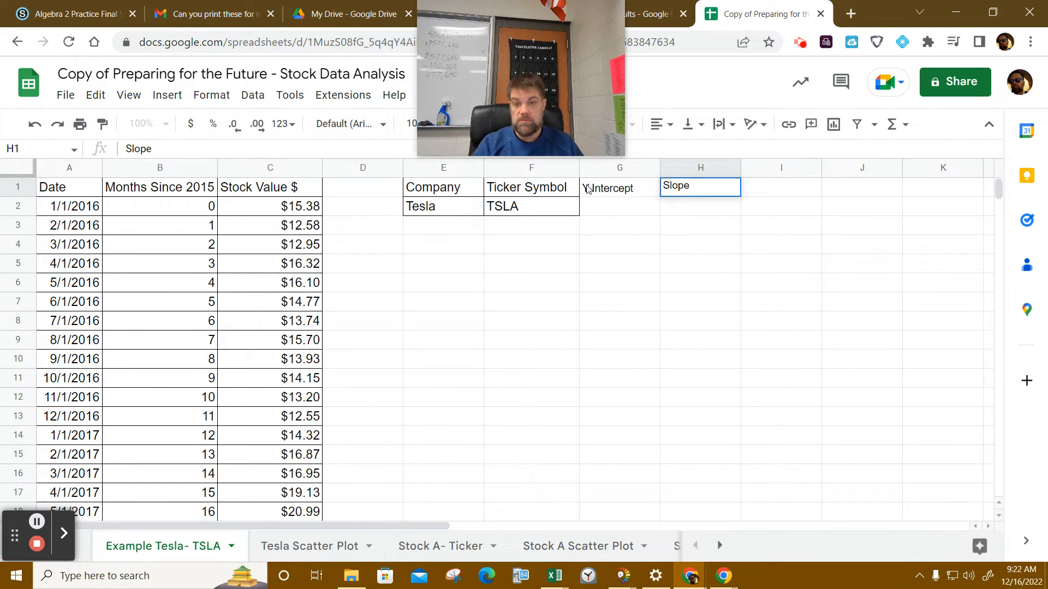
key(Tab)
Add the header "Value per share in 2042" in I1 and widen column I to fit the text
text(Val)
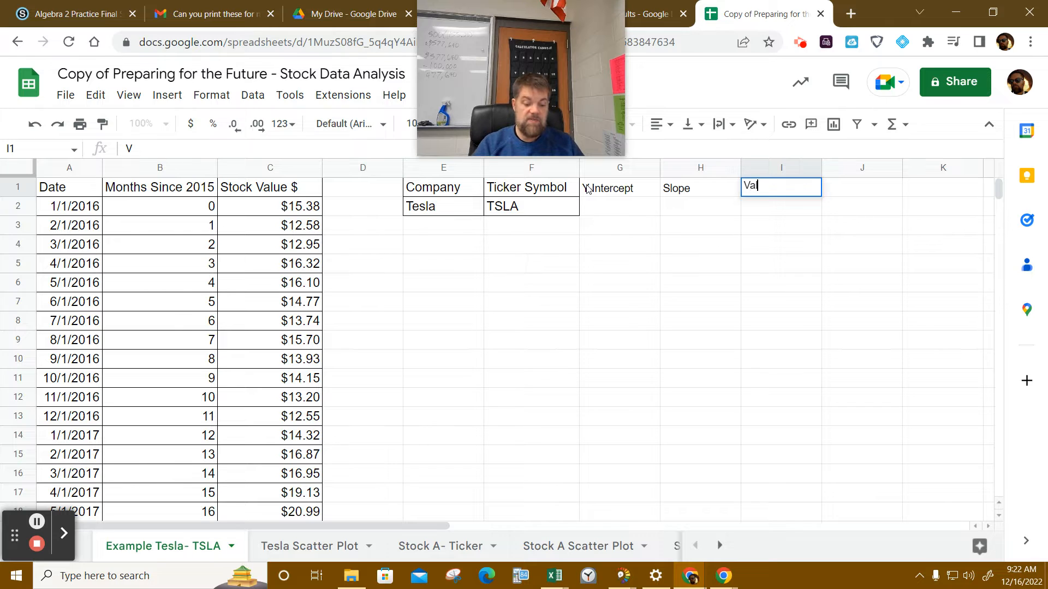
text(ue p)
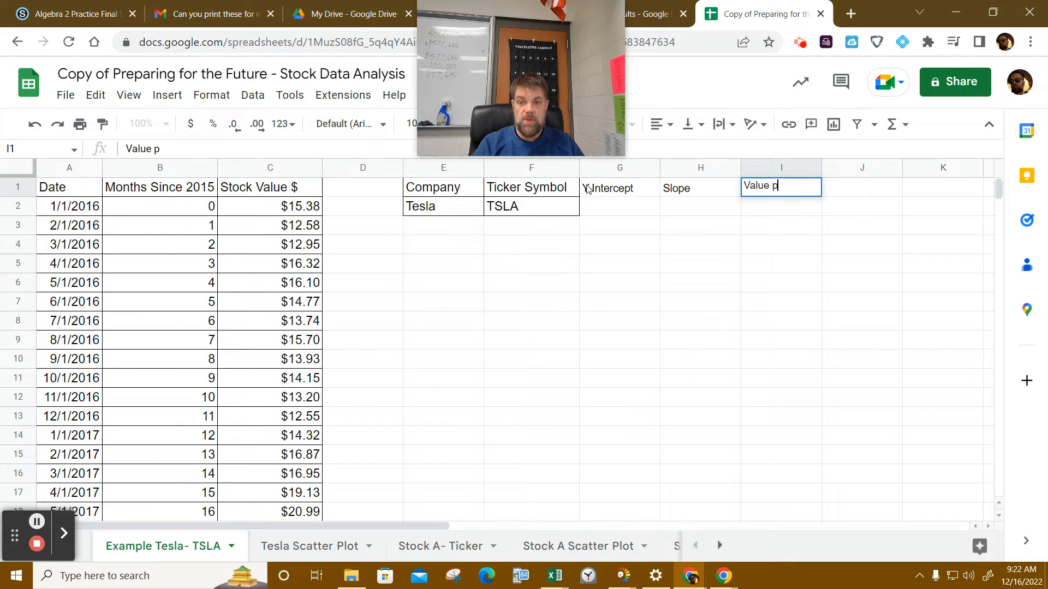
text(er)
key(BackSpace)
text(er sh)
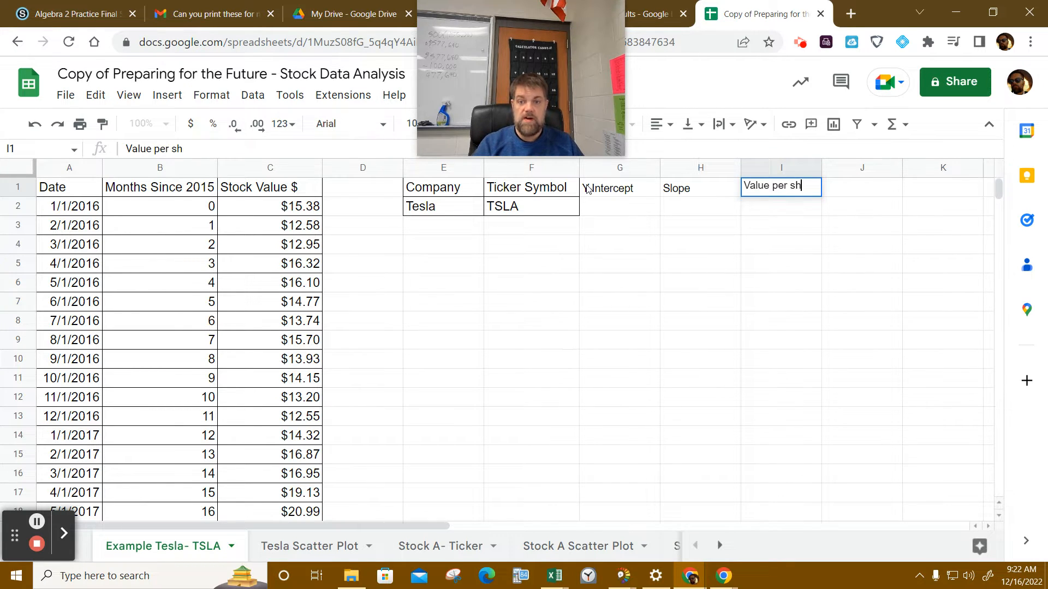
text(are in)
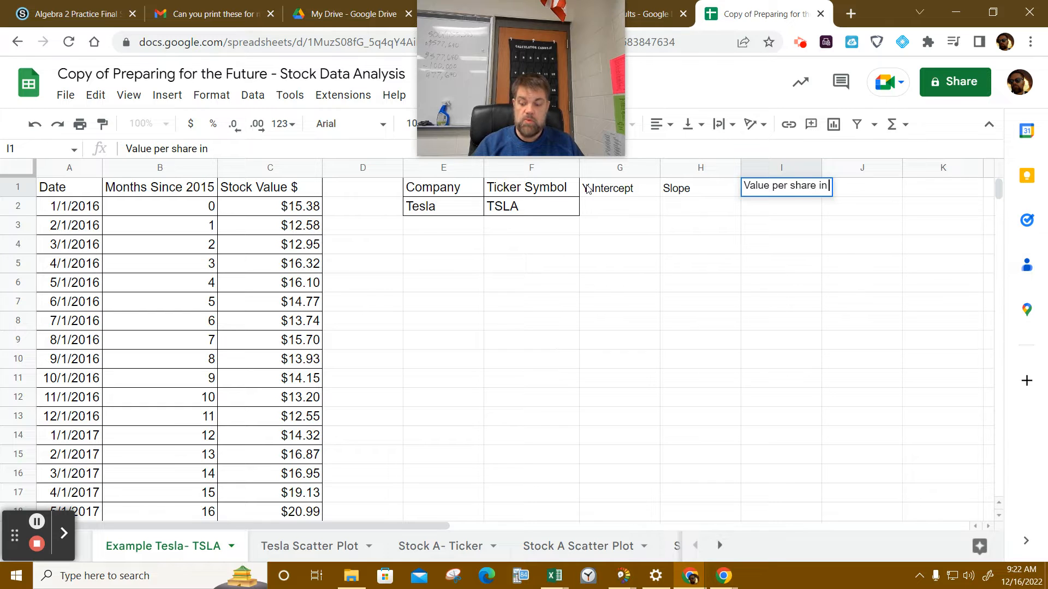
text( 2042)
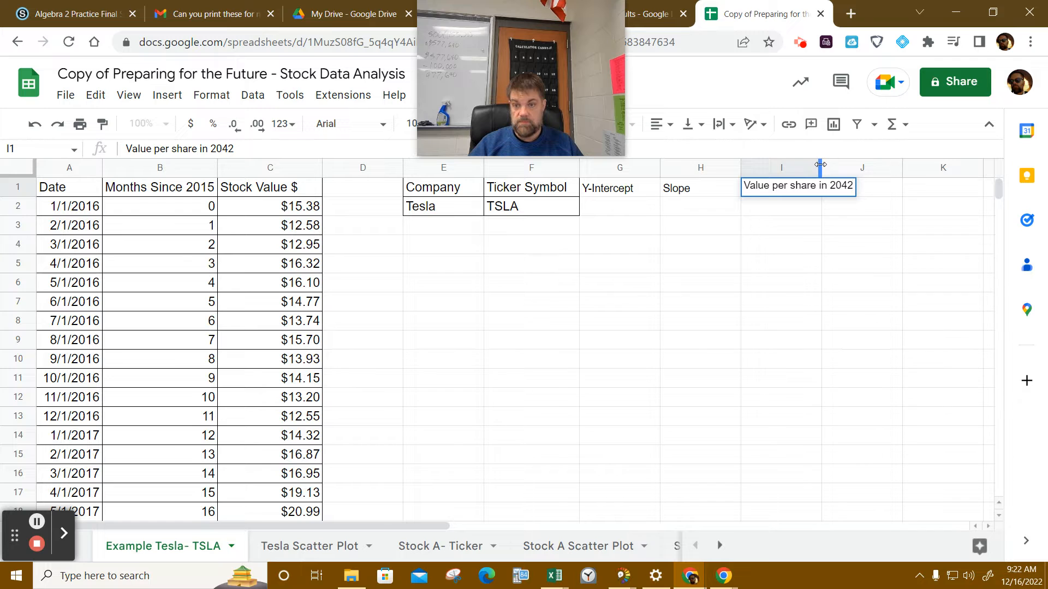
drag(821, 168, 877, 164)
click(805, 226)
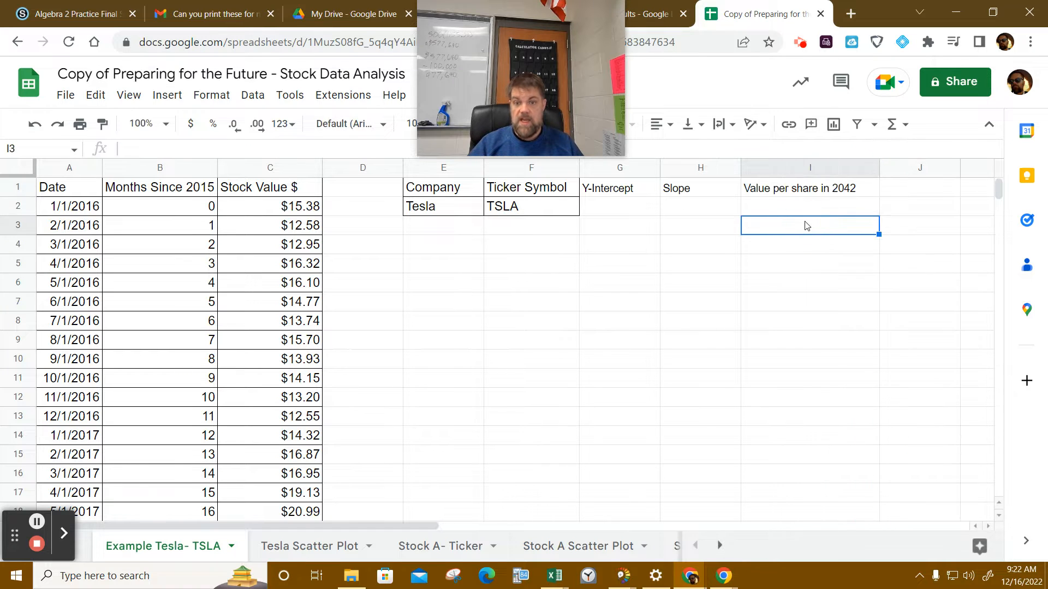
Apply all borders to the range G1:I2 to extend the company table
click(630, 192)
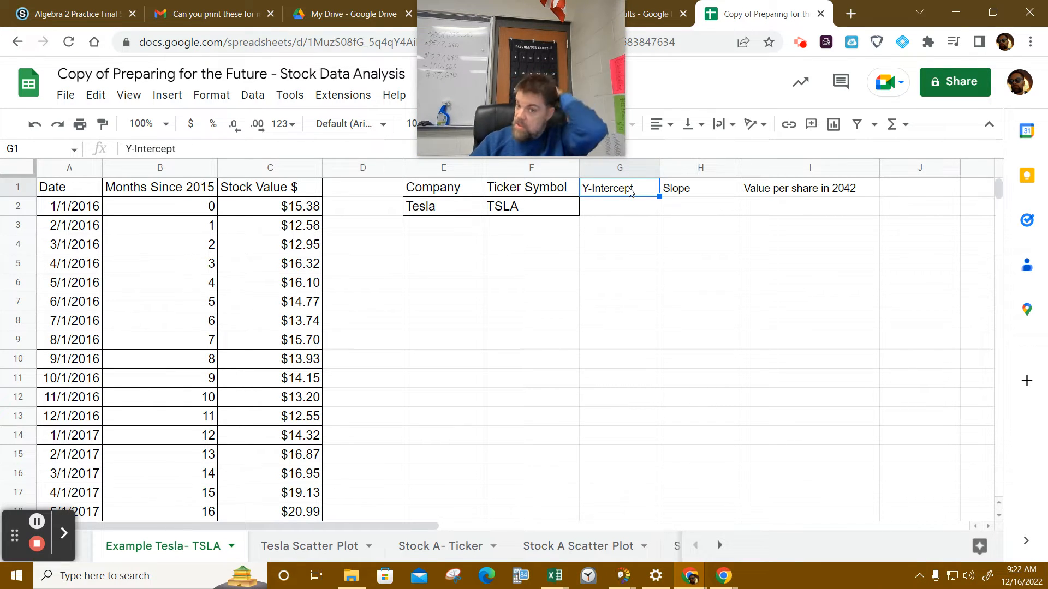
drag(630, 192, 833, 213)
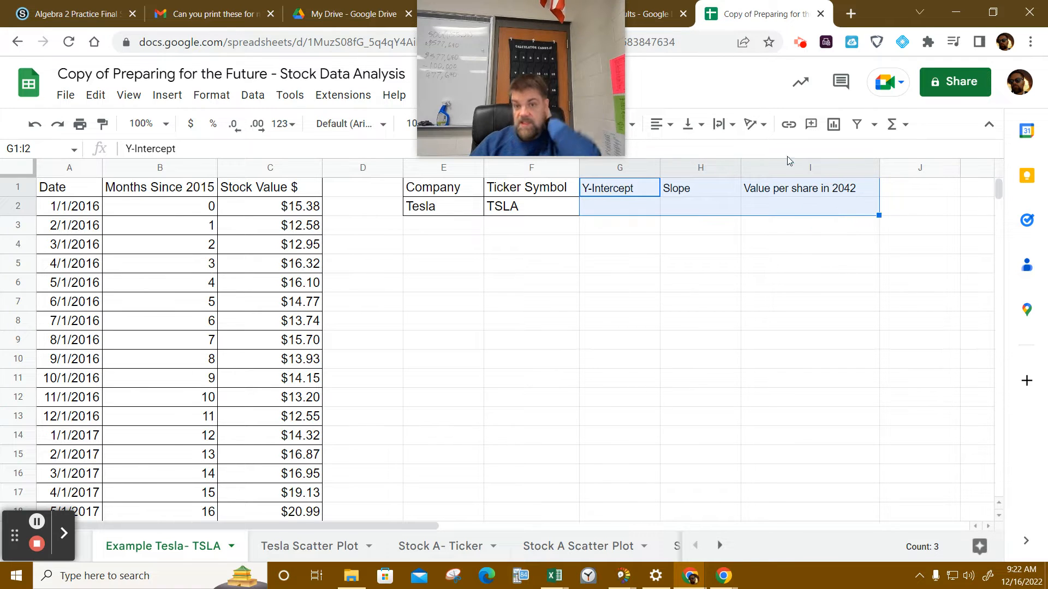
drag(601, 109, 1039, 22)
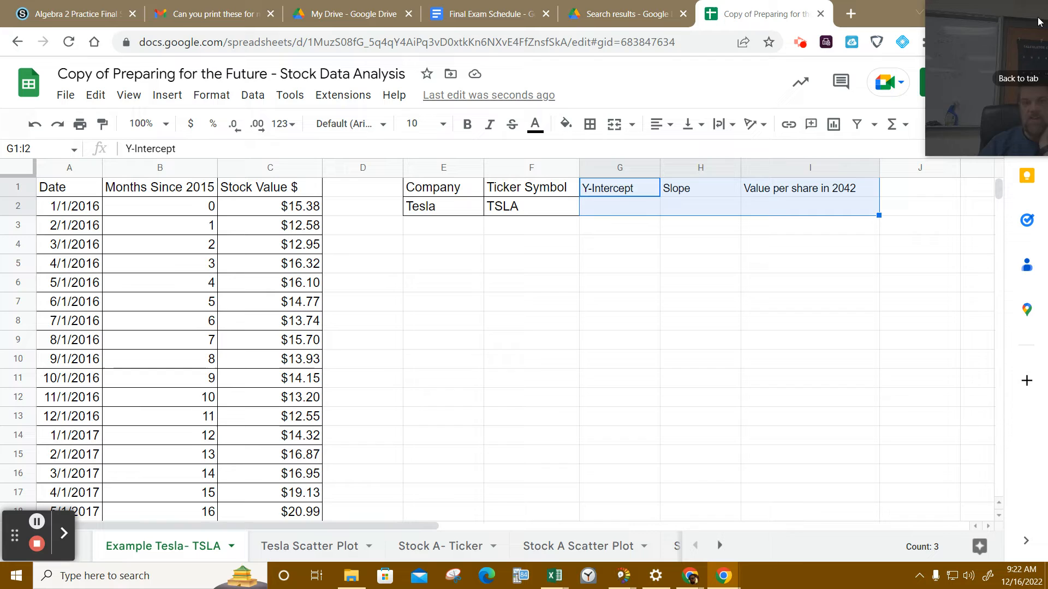
click(589, 124)
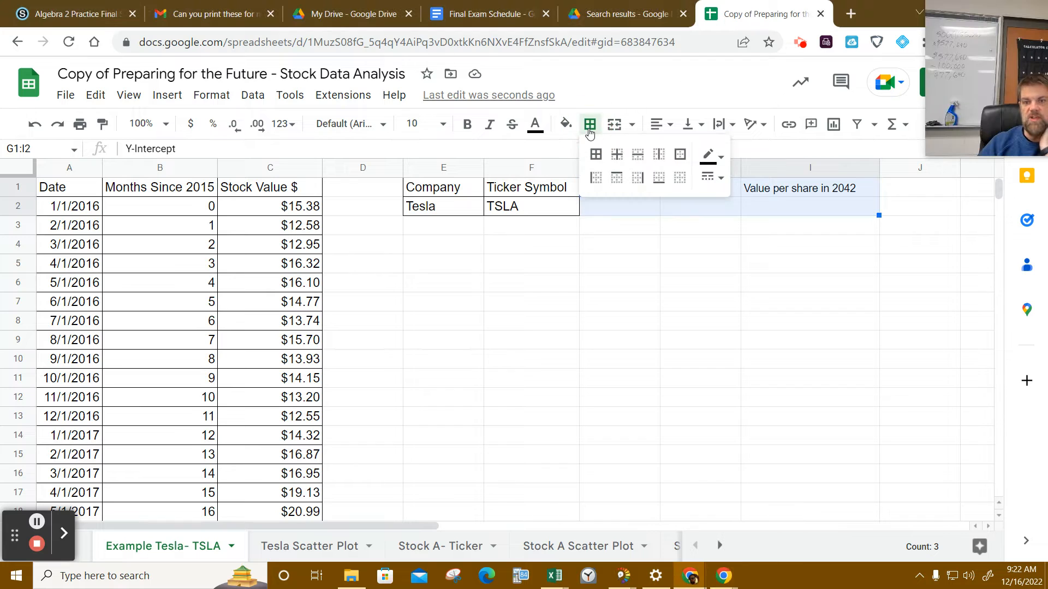
click(594, 158)
click(900, 334)
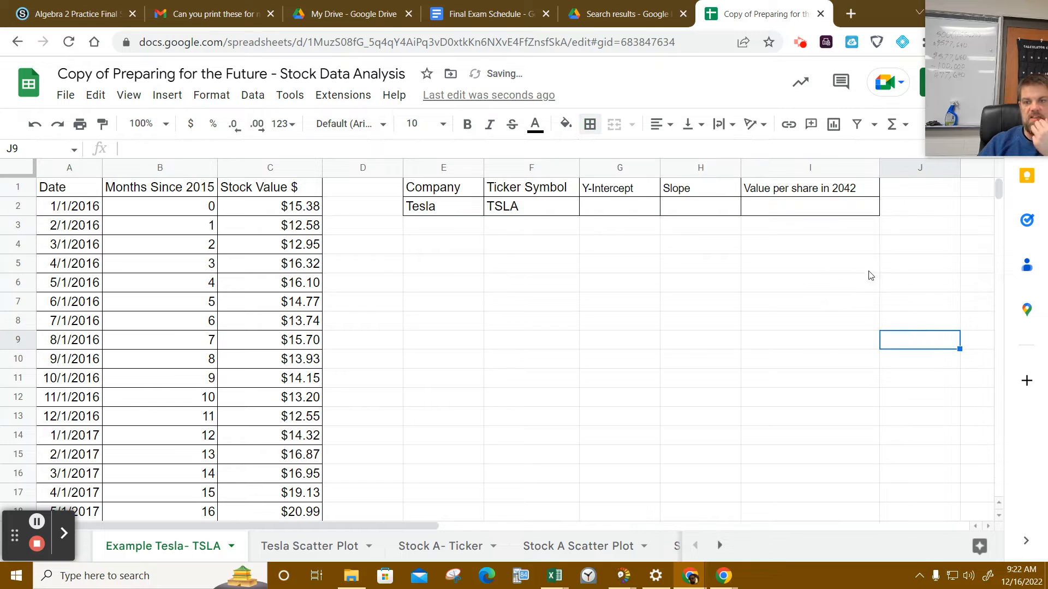
click(669, 212)
click(620, 202)
click(808, 208)
click(809, 208)
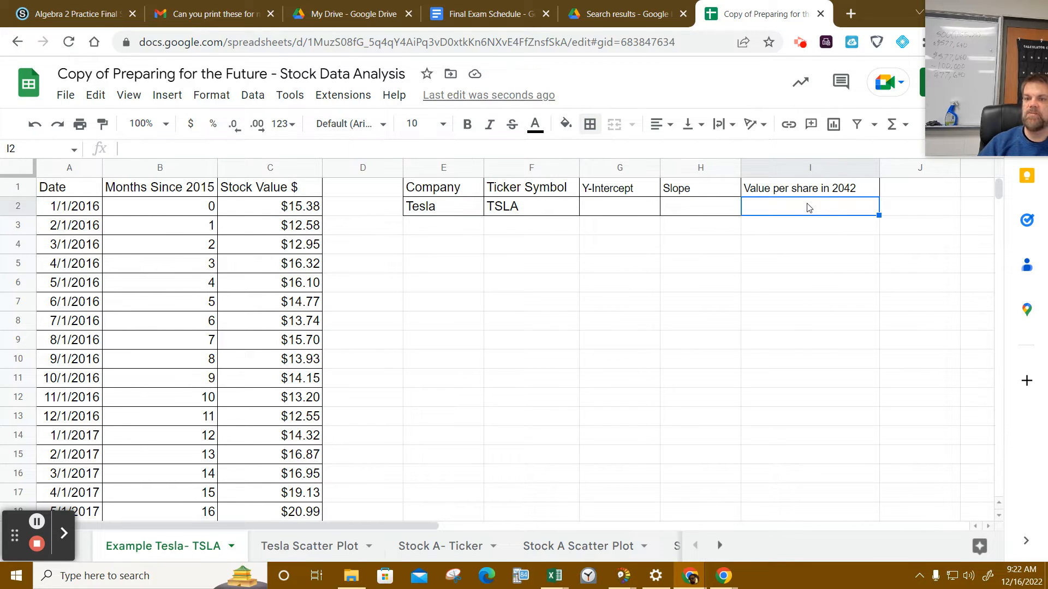
Add the header "Months" in J1 and apply all borders to J1:J2
click(933, 187)
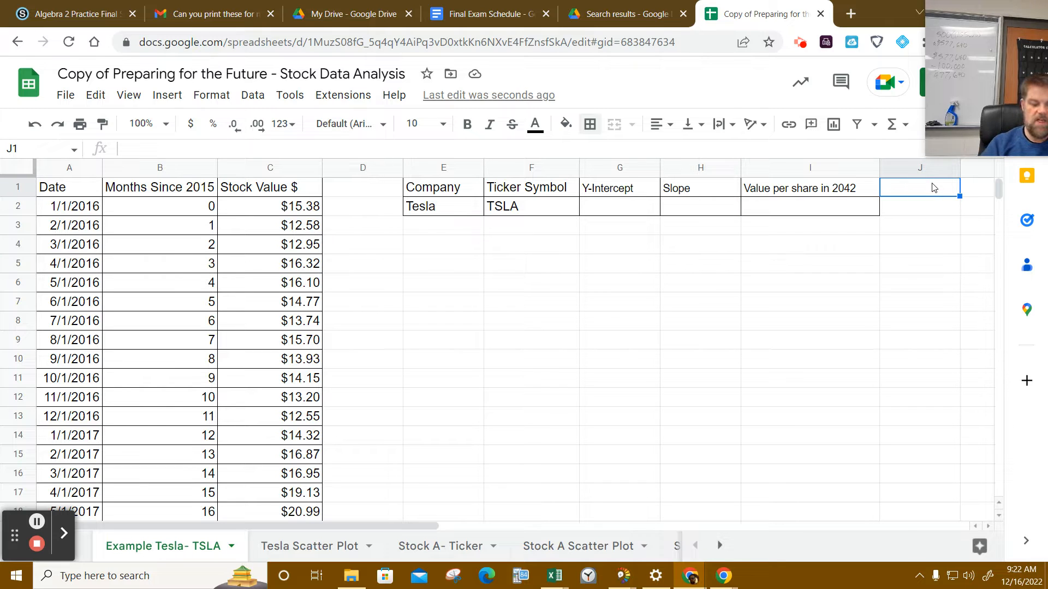
text(Mont)
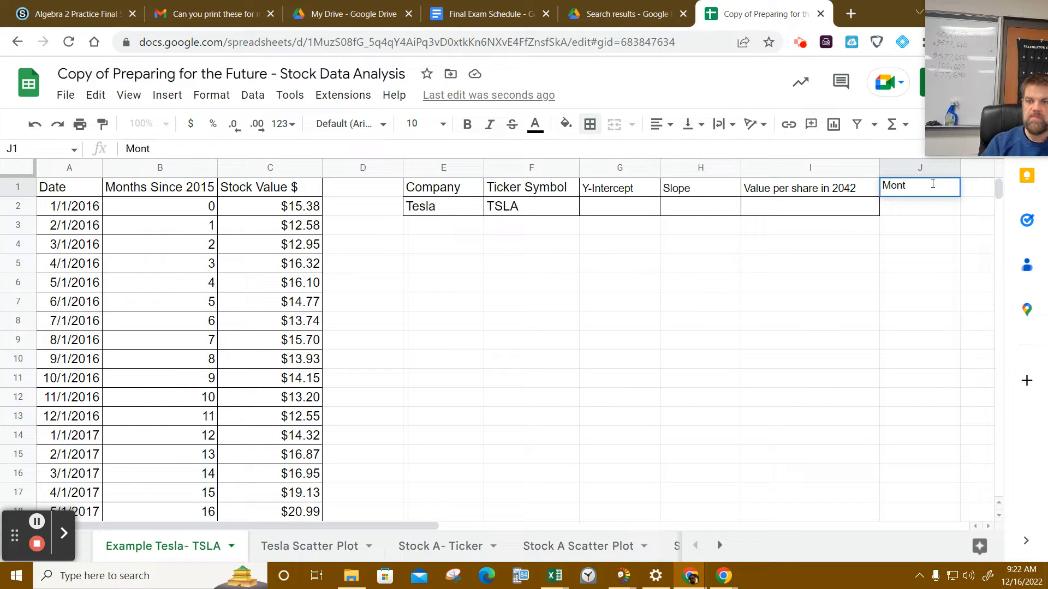
text(hs)
click(924, 211)
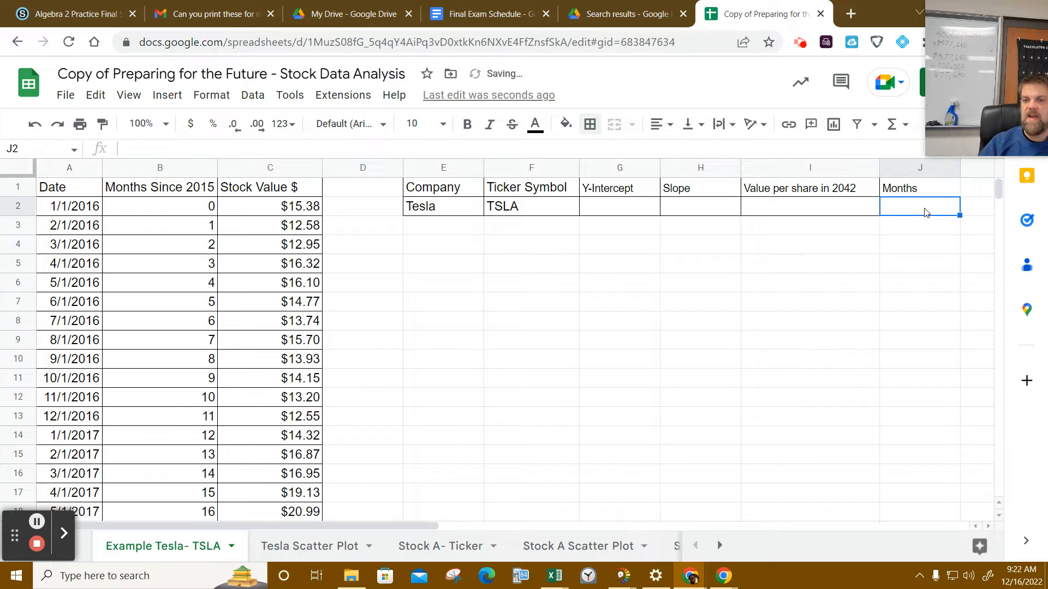
drag(928, 188, 935, 218)
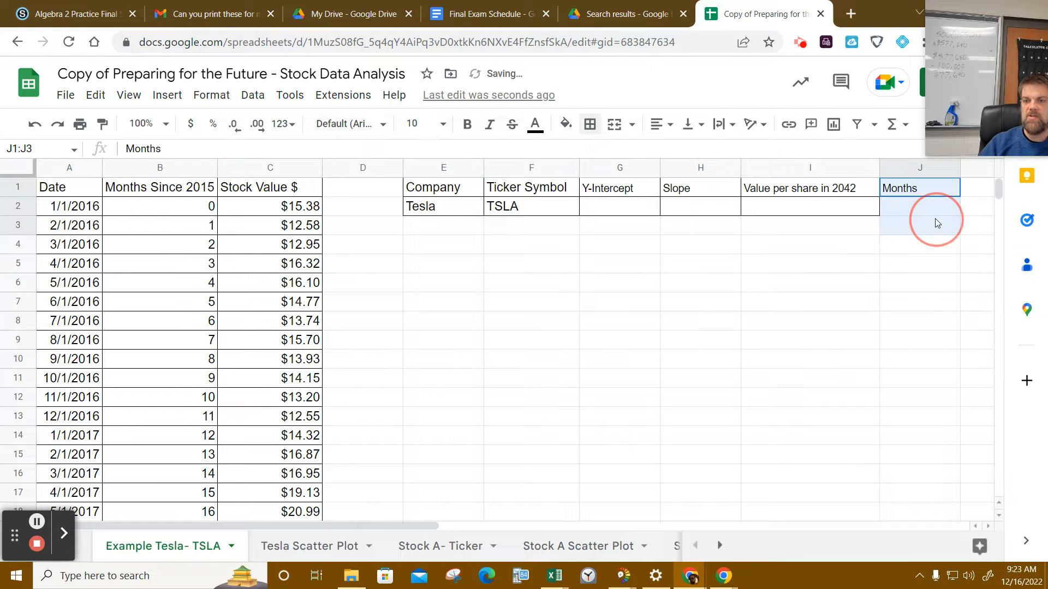
click(589, 124)
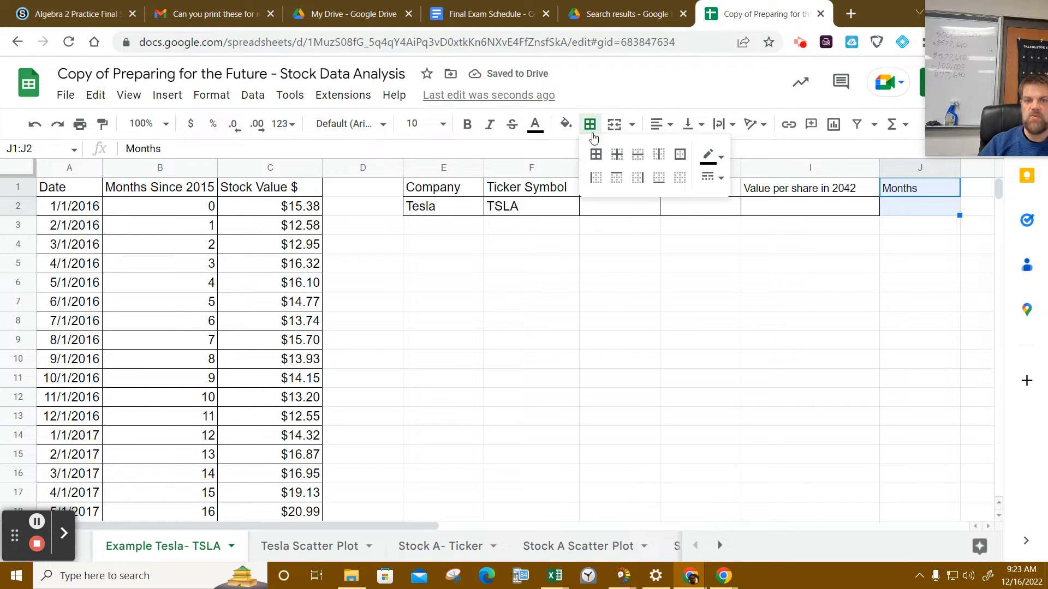
click(596, 166)
Enter 228 as the number of months in J2
click(902, 206)
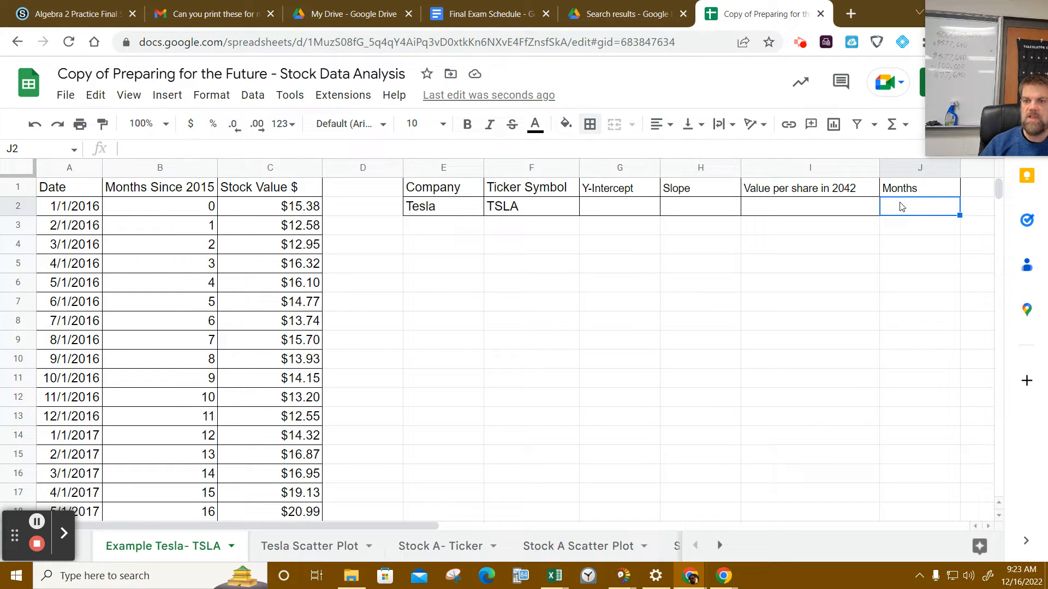
text(2)
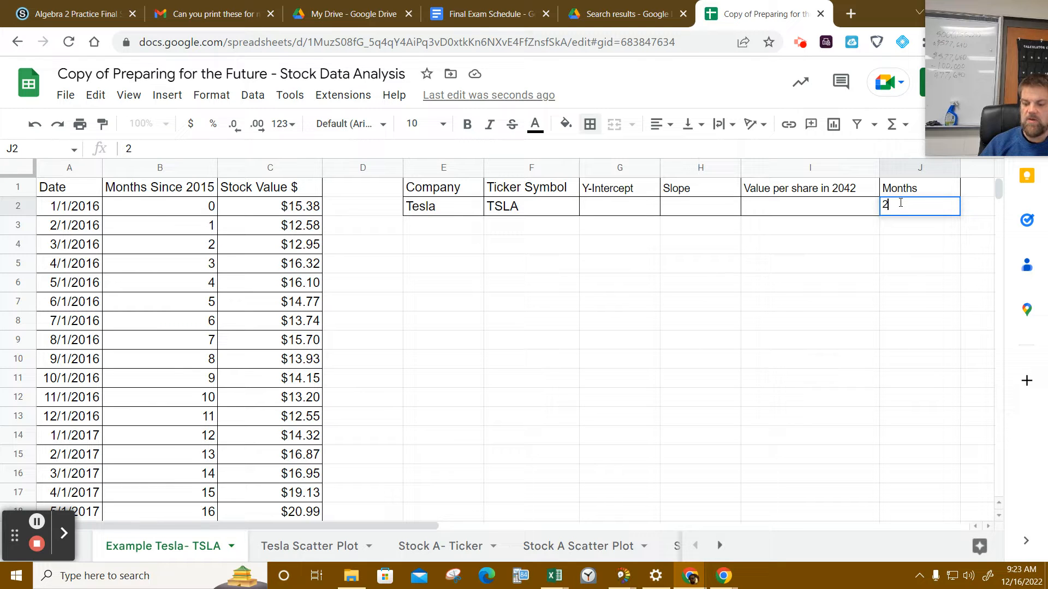
text(28)
click(845, 207)
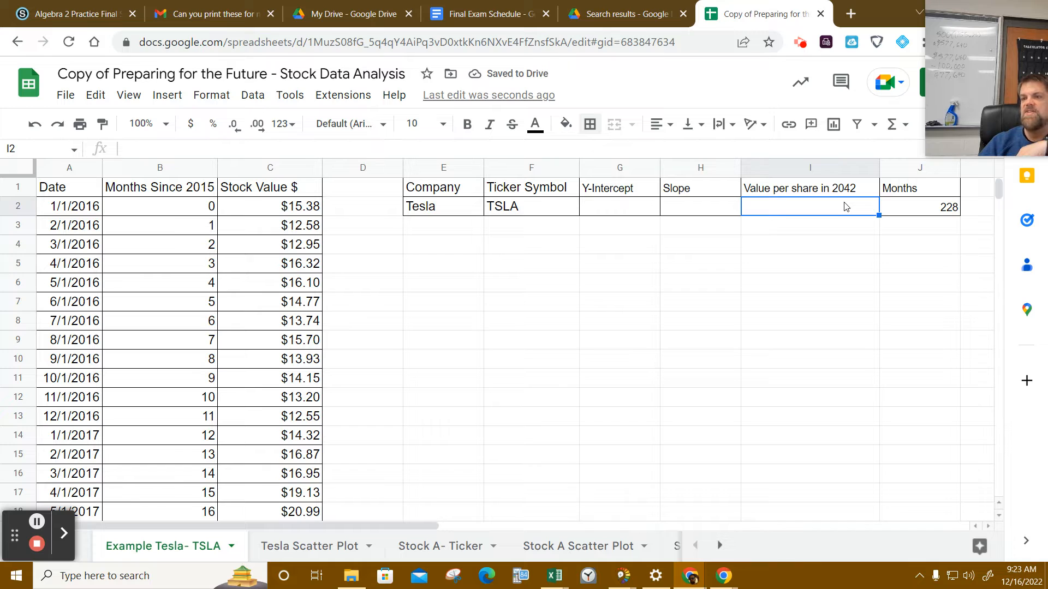
Look up the trendline's slope on the Tesla Scatter Plot sheet and enter 3.98 in H2 of the Tesla data sheet
mouse_move(1038, 91)
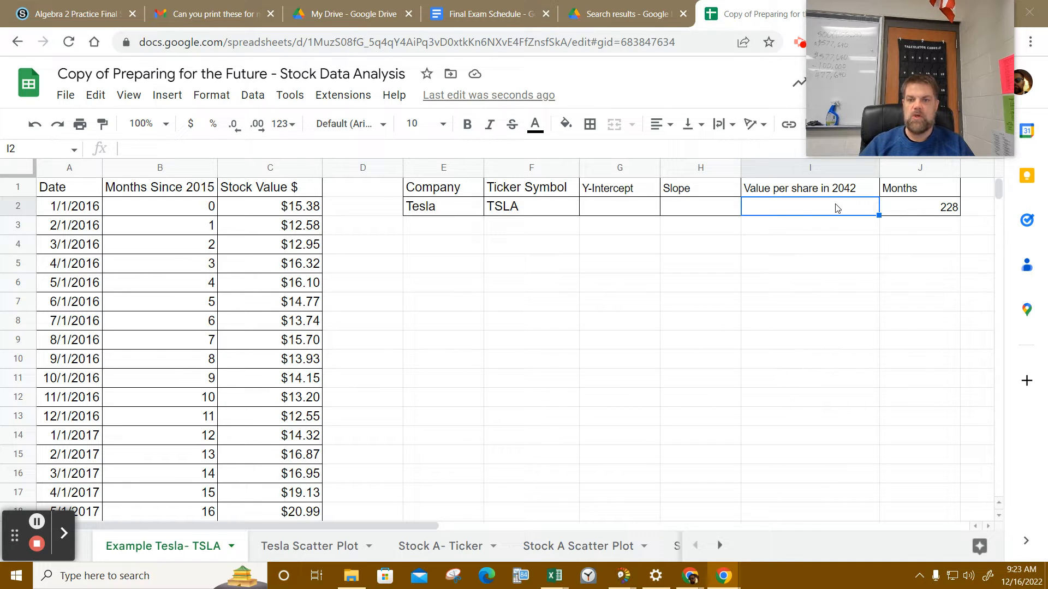
click(700, 207)
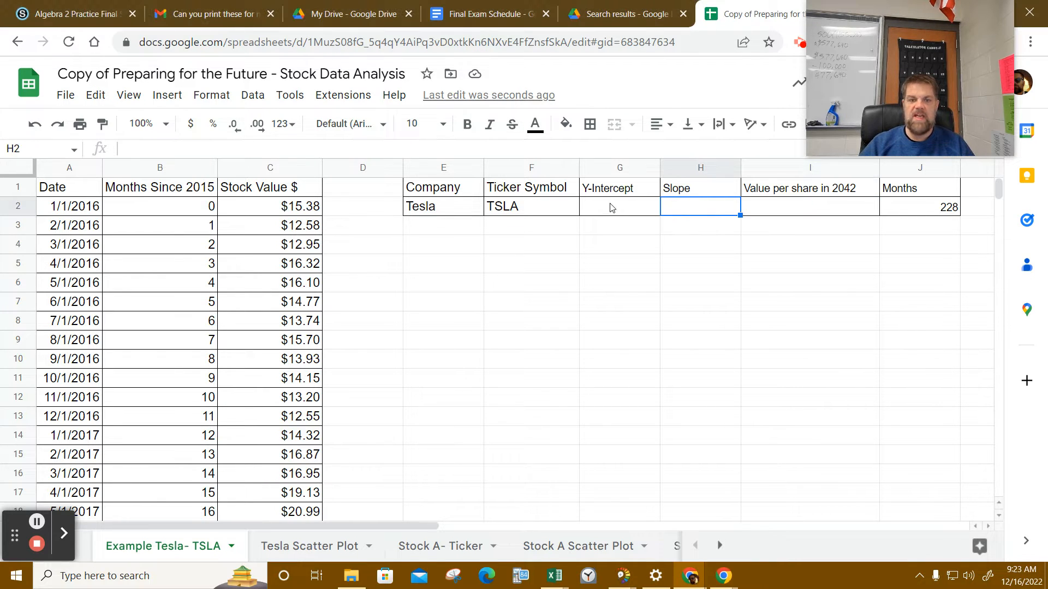
click(289, 548)
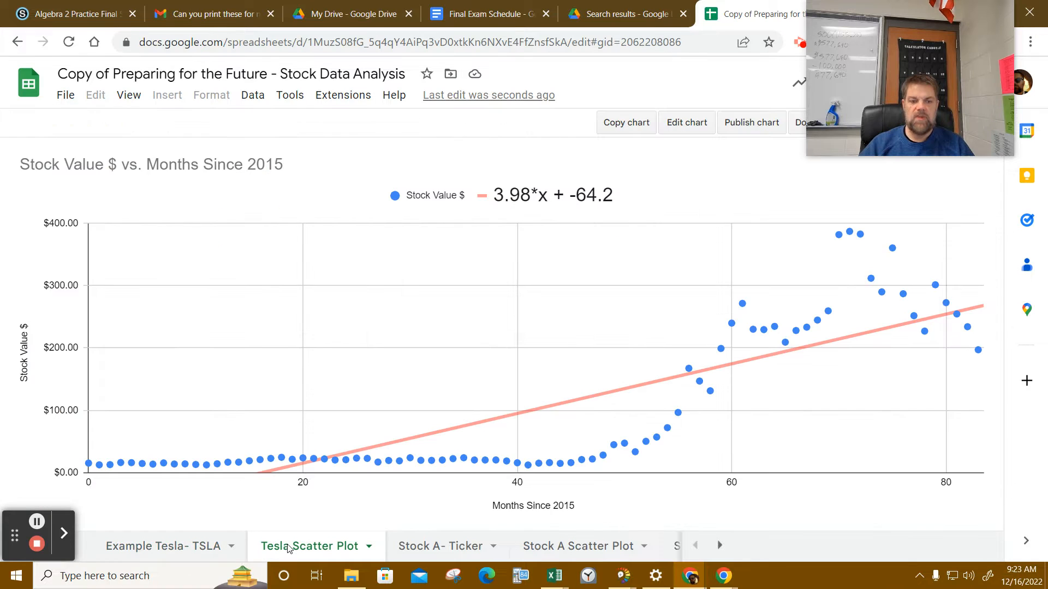
click(171, 556)
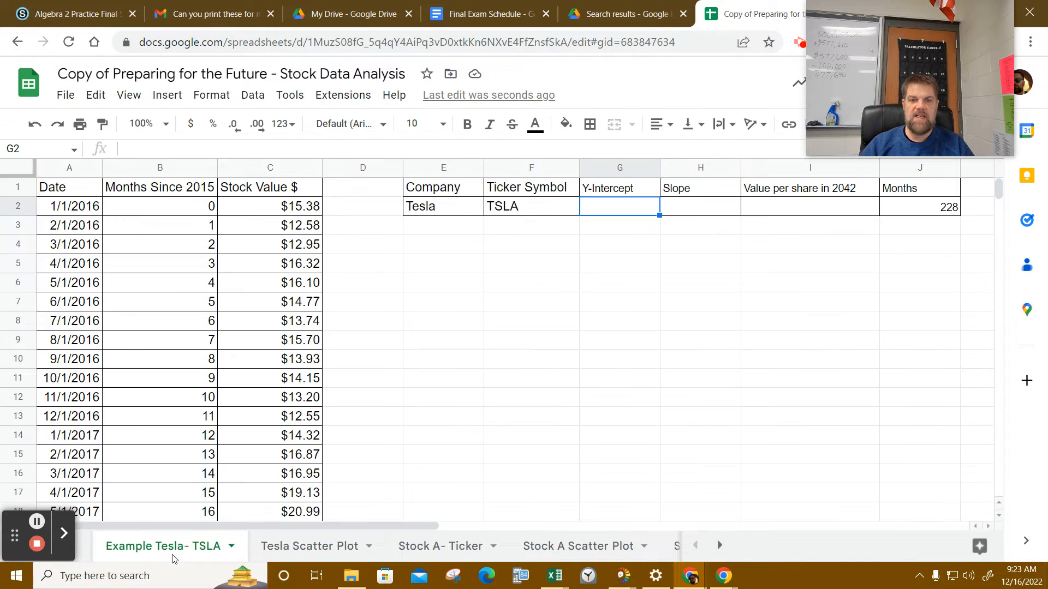
click(695, 211)
text(3.98)
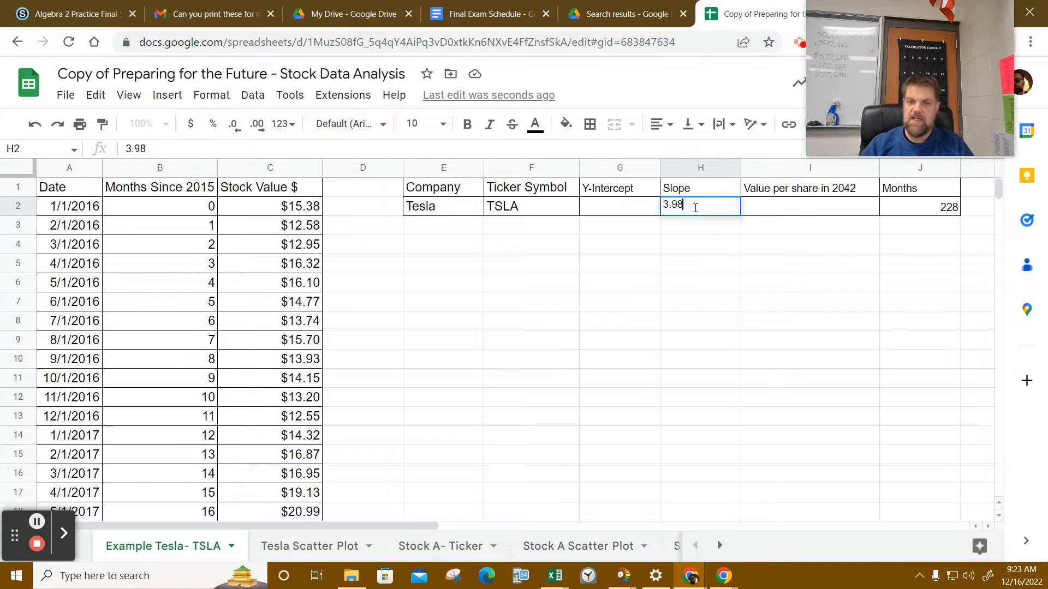
click(632, 205)
Look up the trendline's y-intercept on the Tesla Scatter Plot sheet and enter -64.2 in G2 of the Tesla data sheet
click(318, 546)
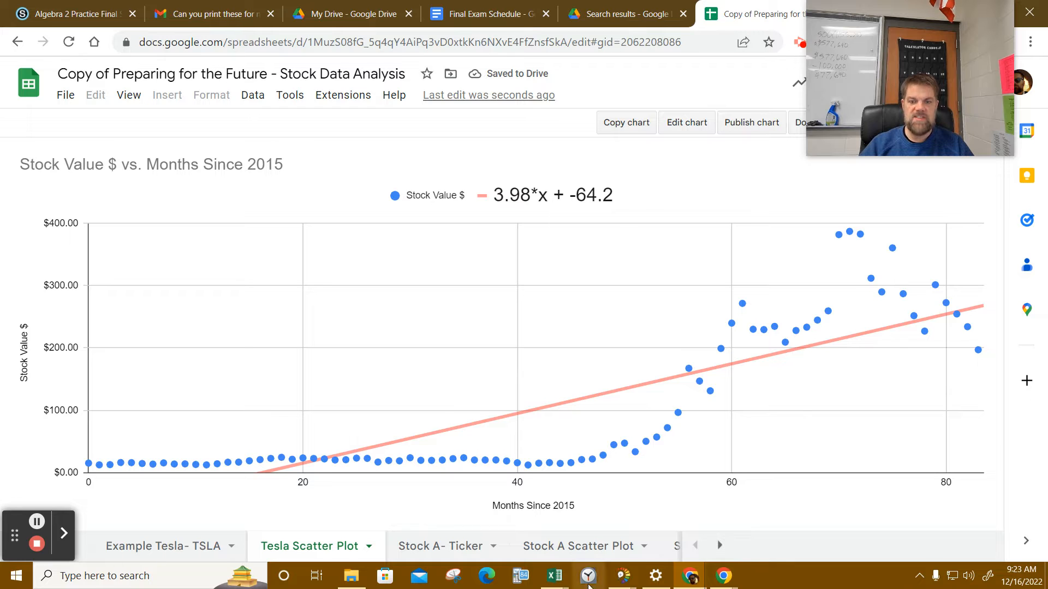
click(216, 546)
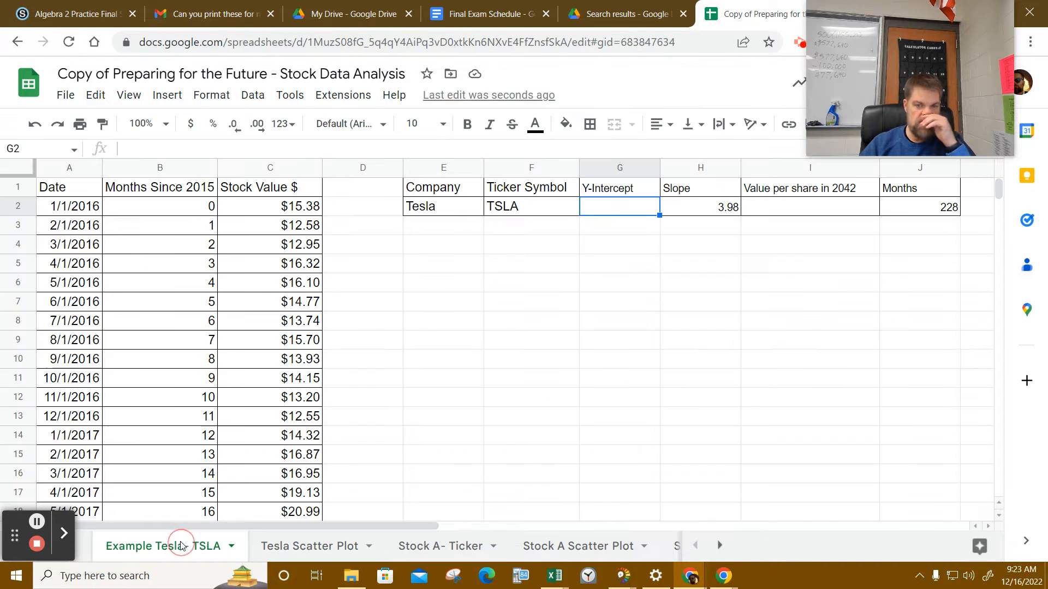
click(621, 216)
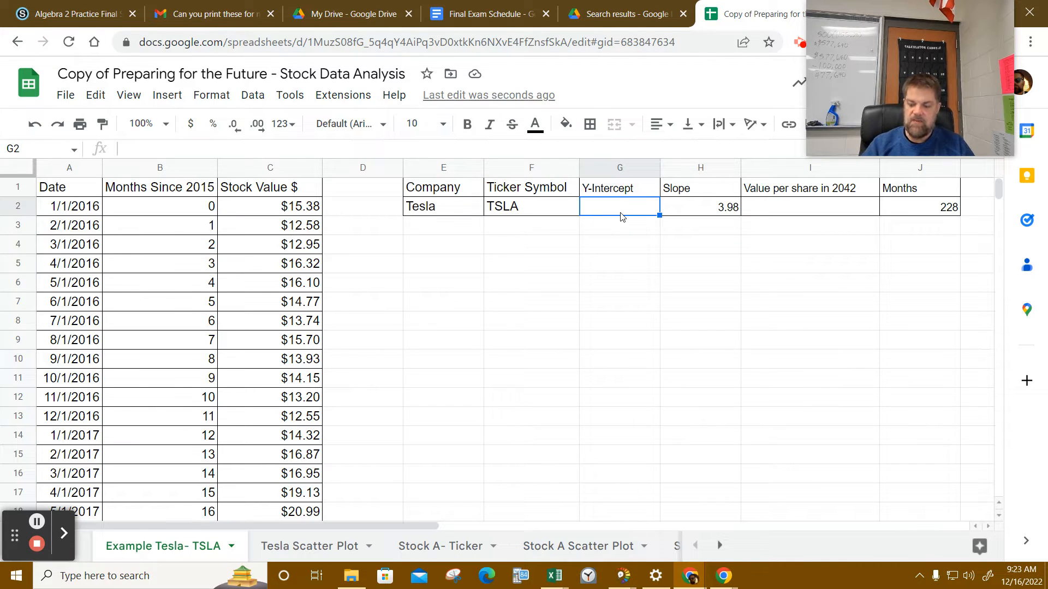
double_click(623, 217)
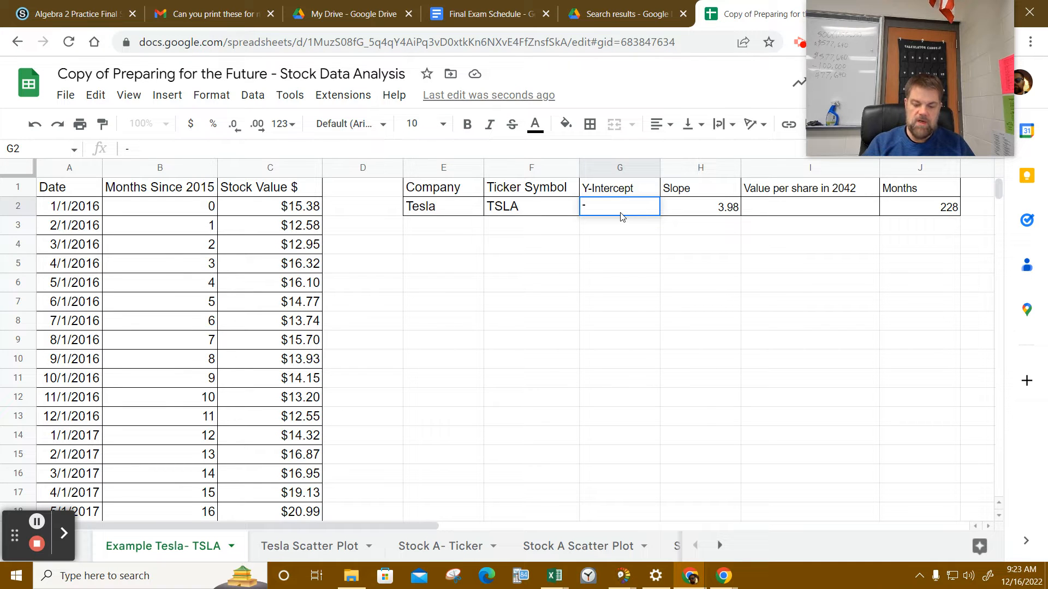
text(-64.2)
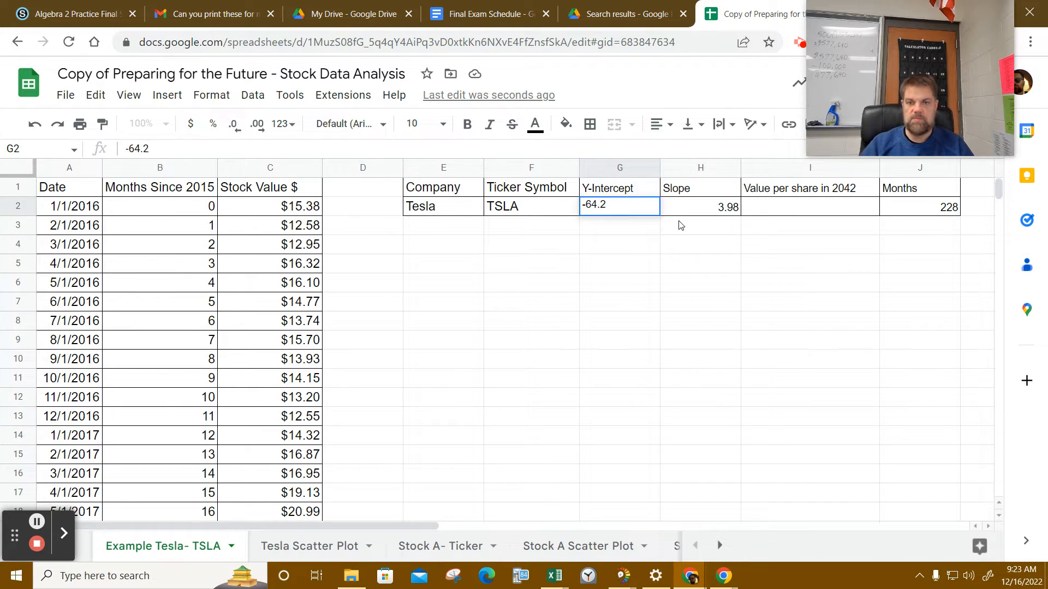
Calculate the value per share in 2042 in I2 with the formula =H2*J2+G2
click(786, 213)
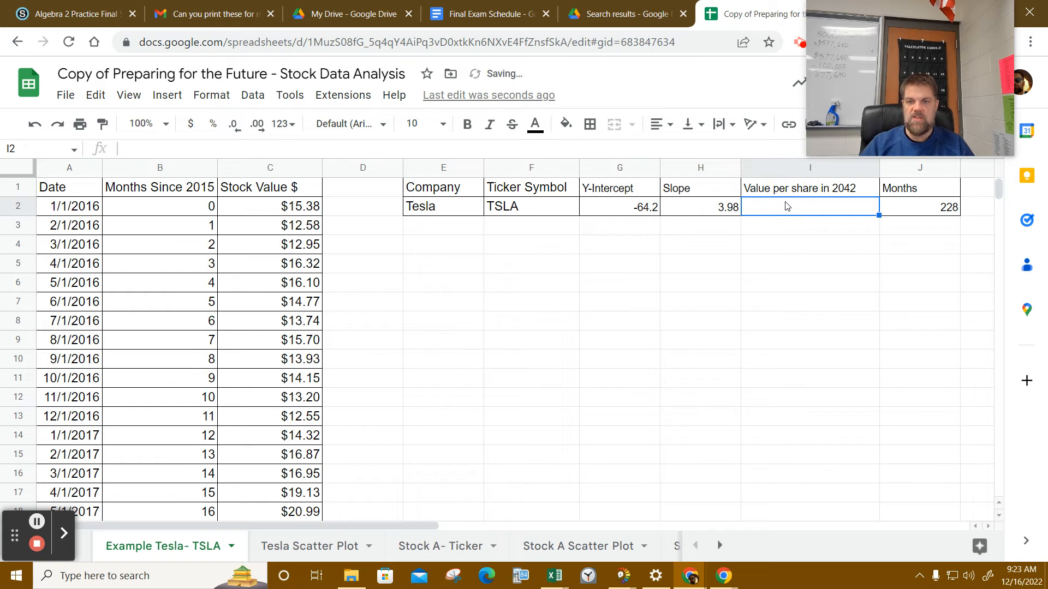
click(372, 146)
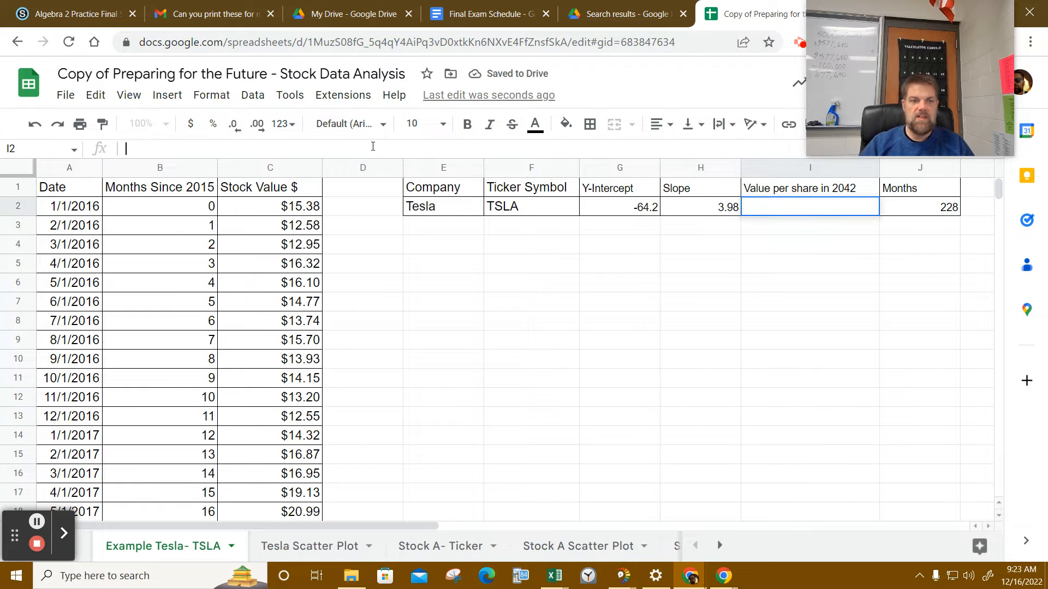
text(=)
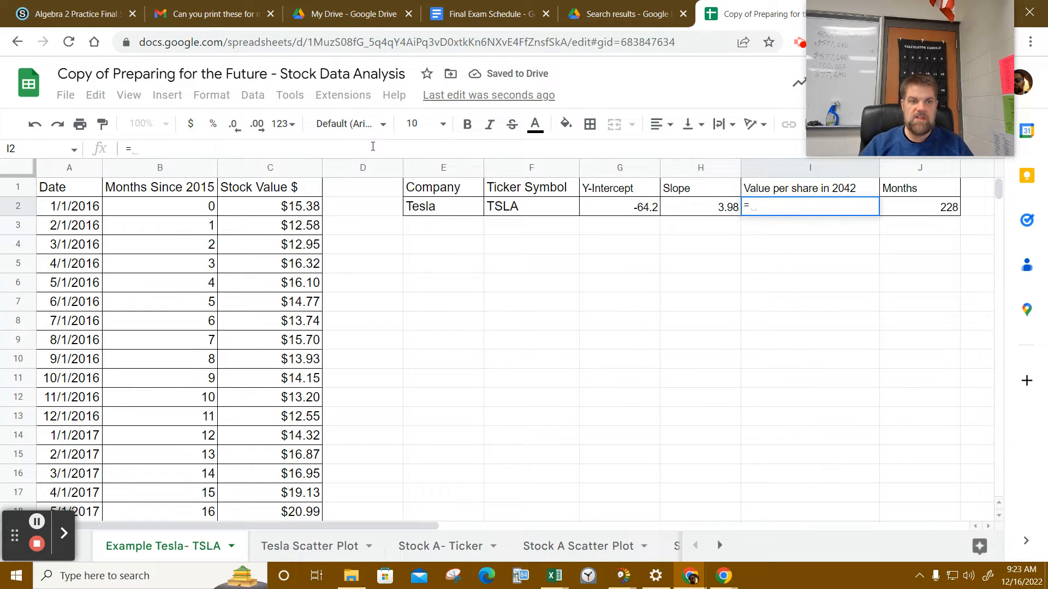
click(719, 211)
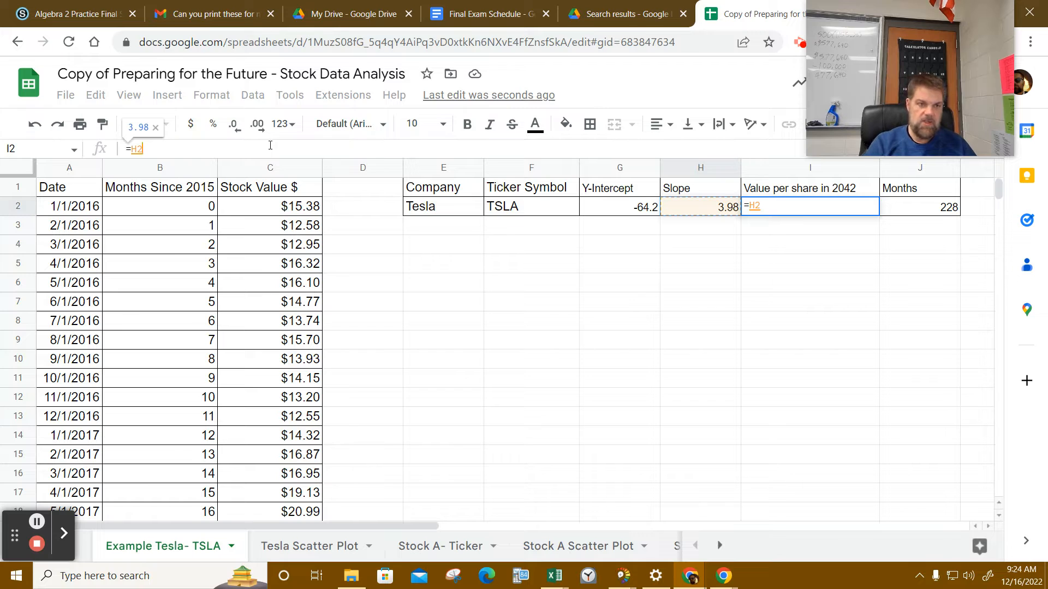
text(*)
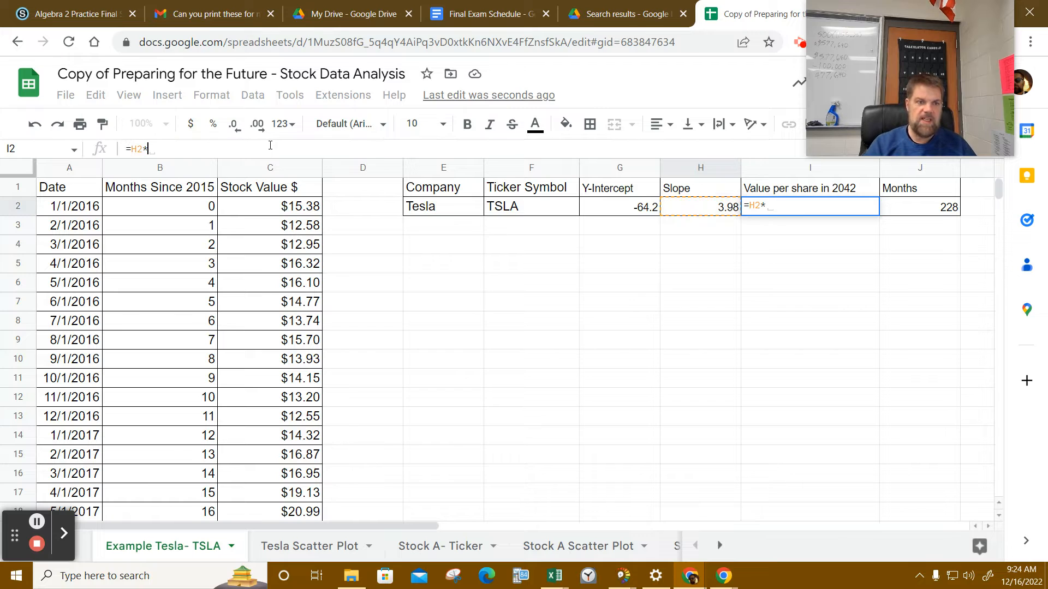
click(924, 206)
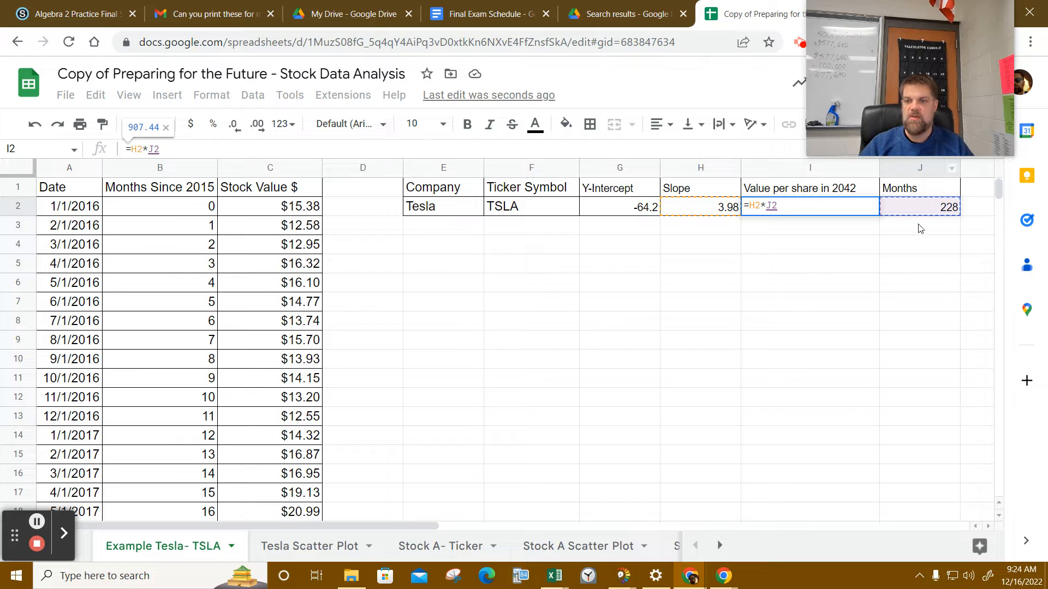
click(293, 146)
text(+)
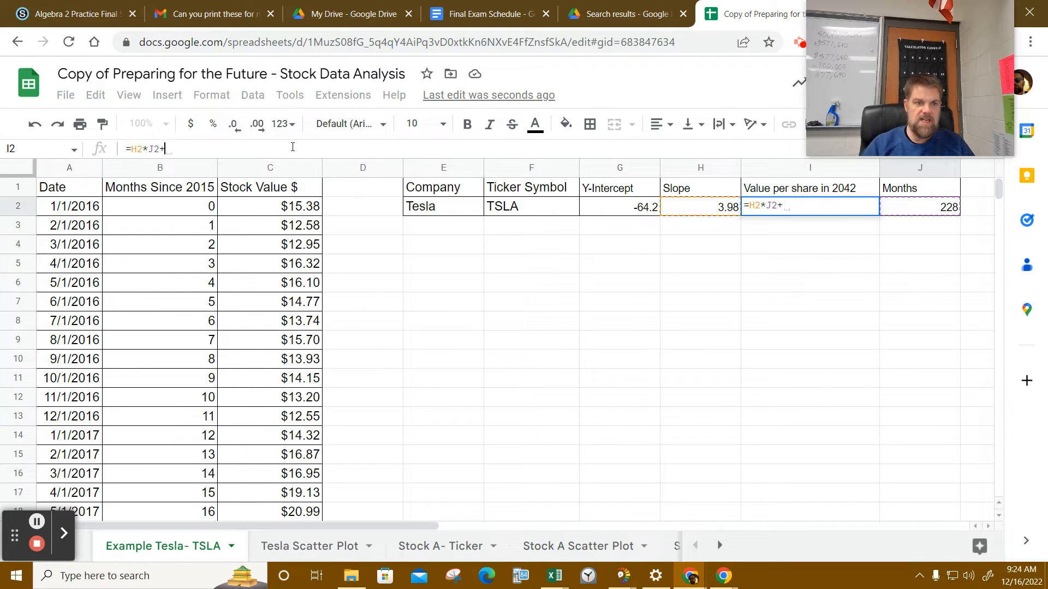
click(634, 215)
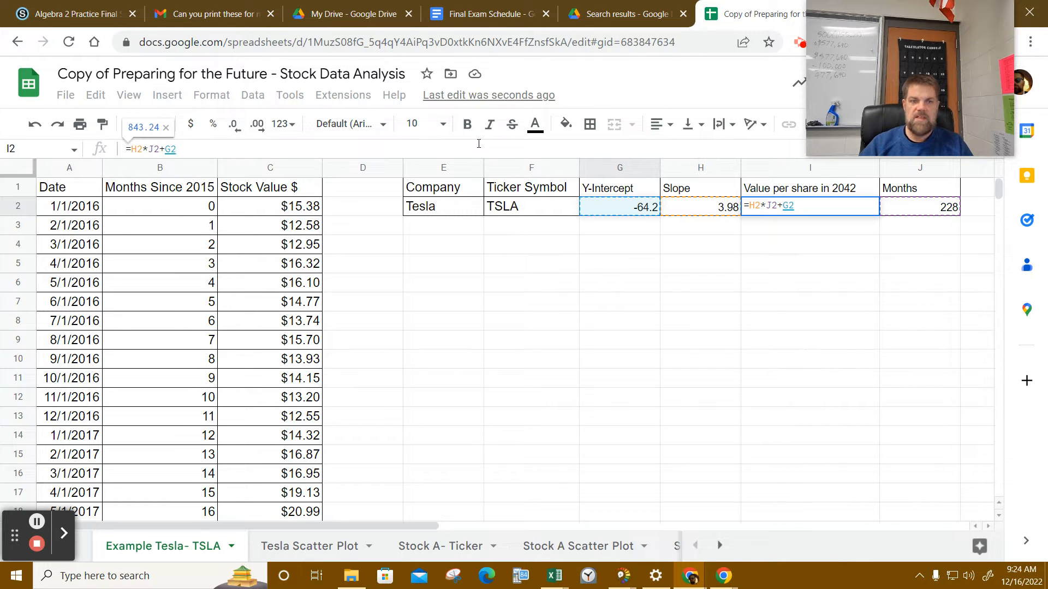
key(Return)
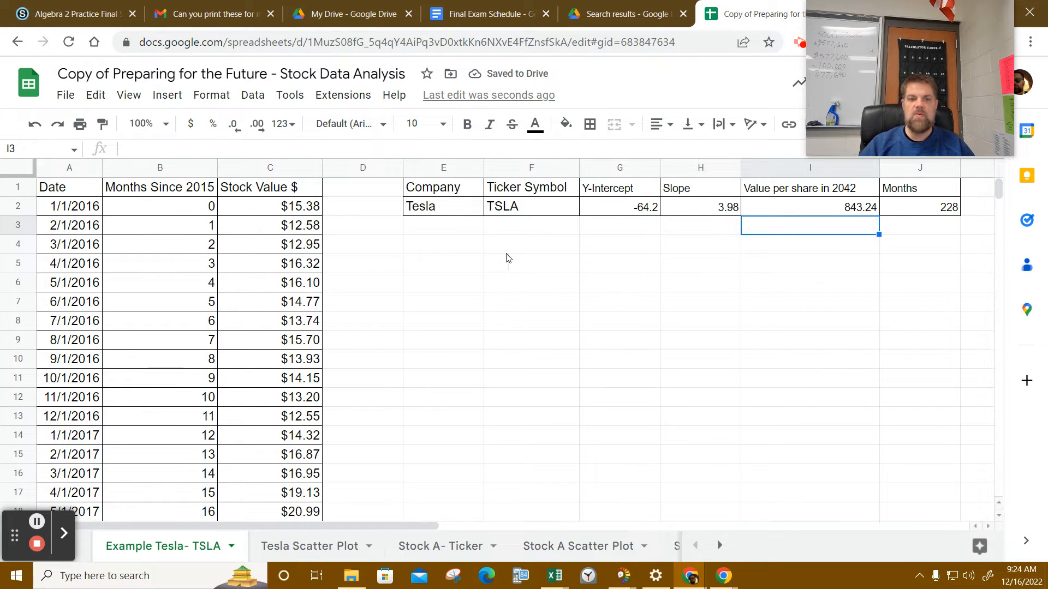
Add the header "Value in 2022" in E5
click(436, 262)
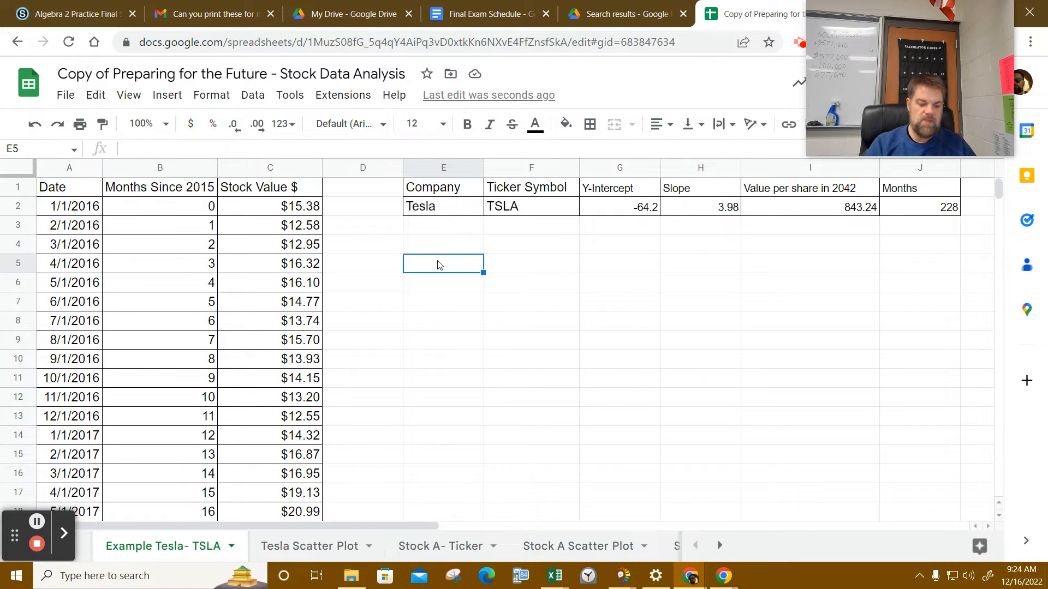
text(Valu)
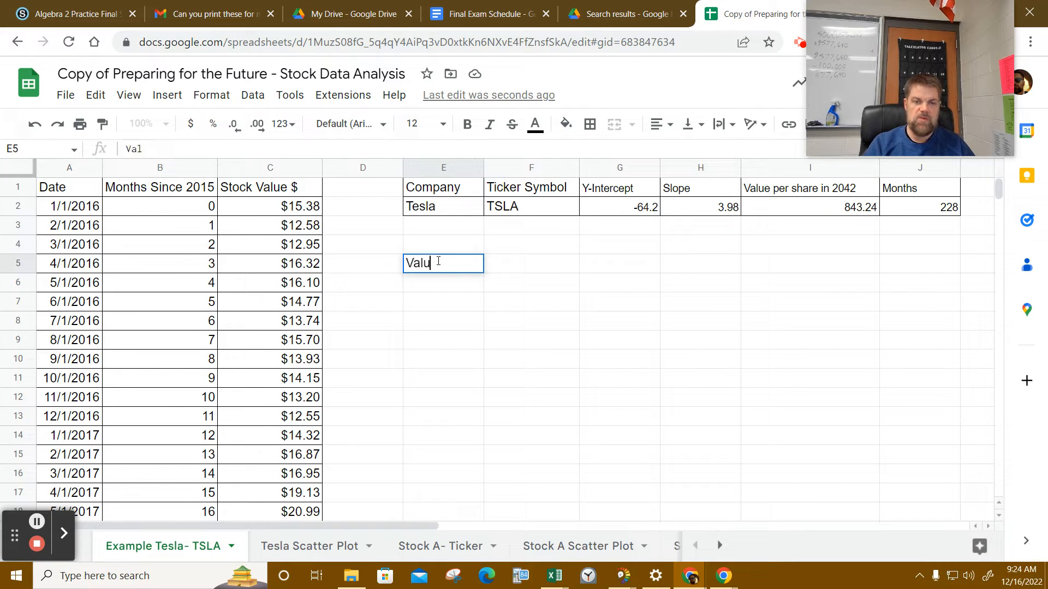
text(e in 2)
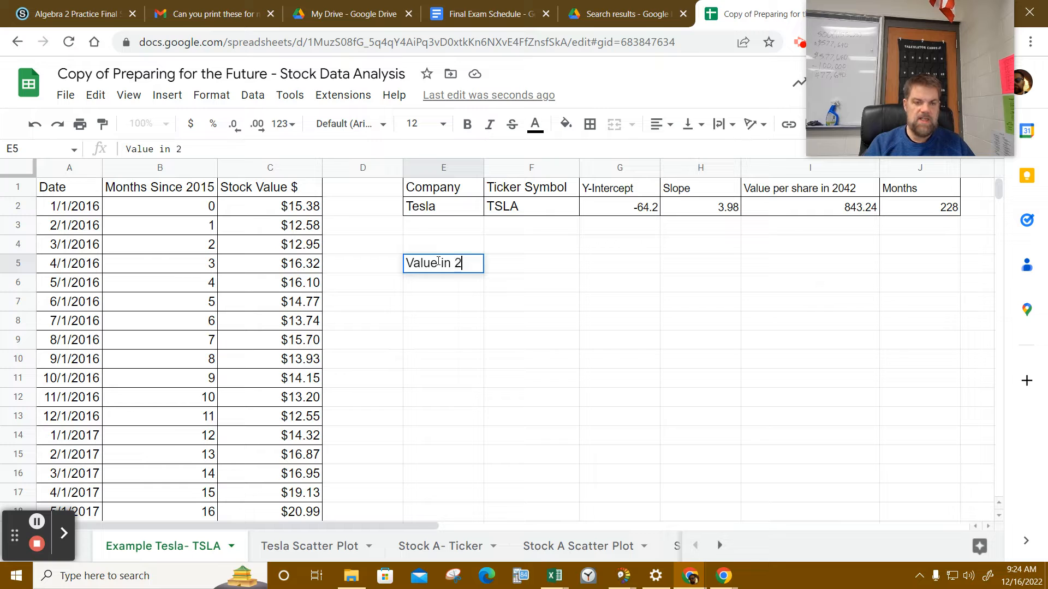
text(02)
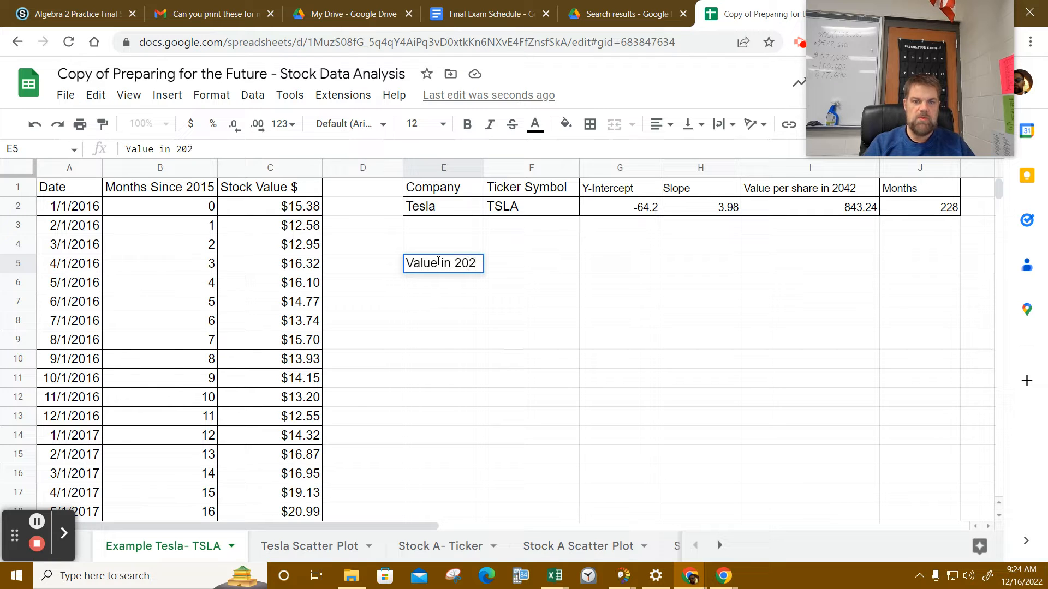
text(2)
key(Return)
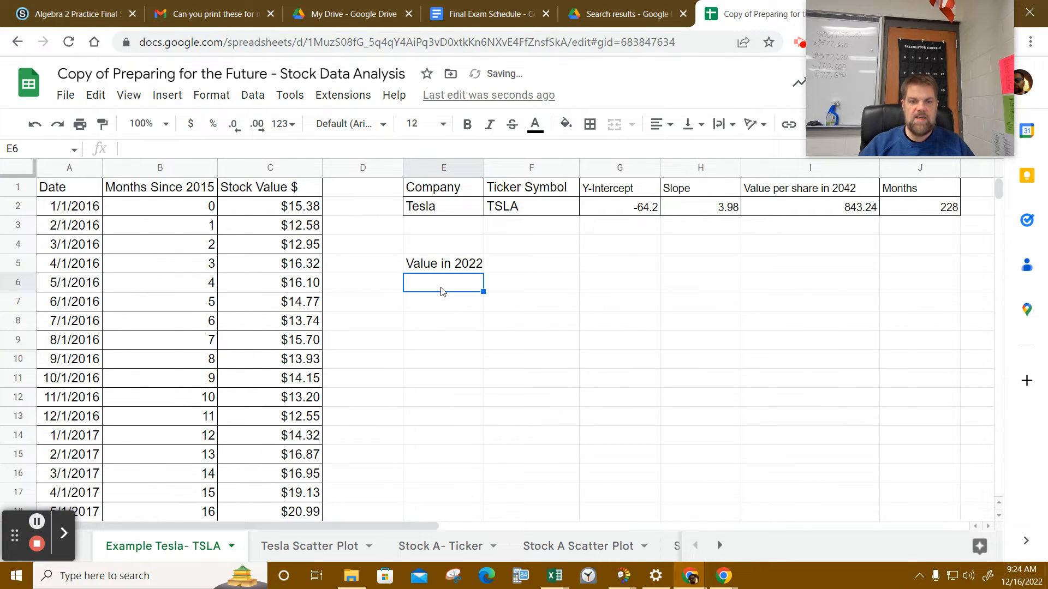
Link E6 to the 12/1/2022 stock value with the formula =C85
scroll(443, 311, down, 20)
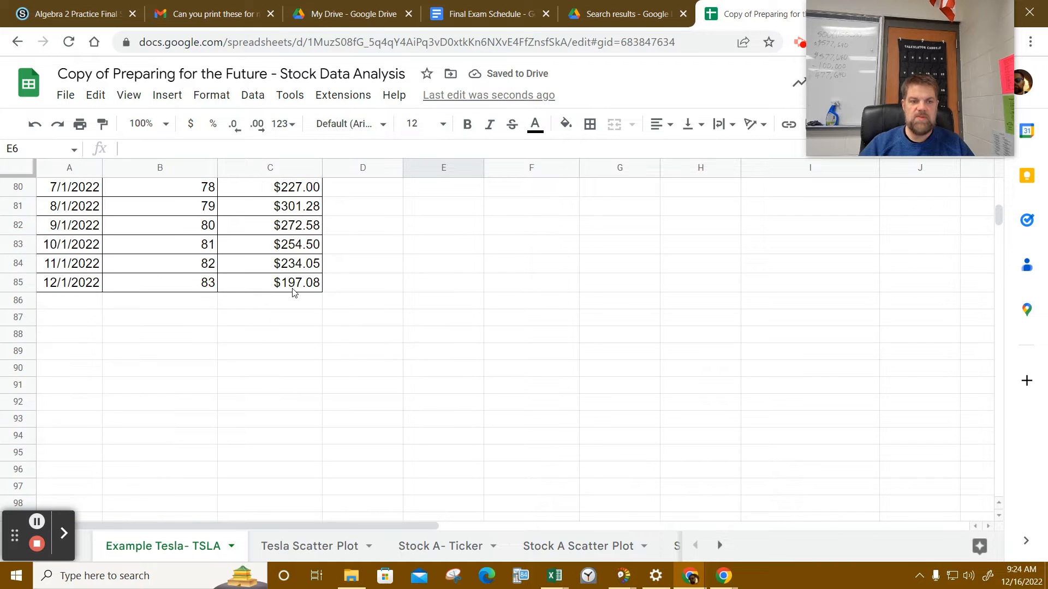
click(292, 287)
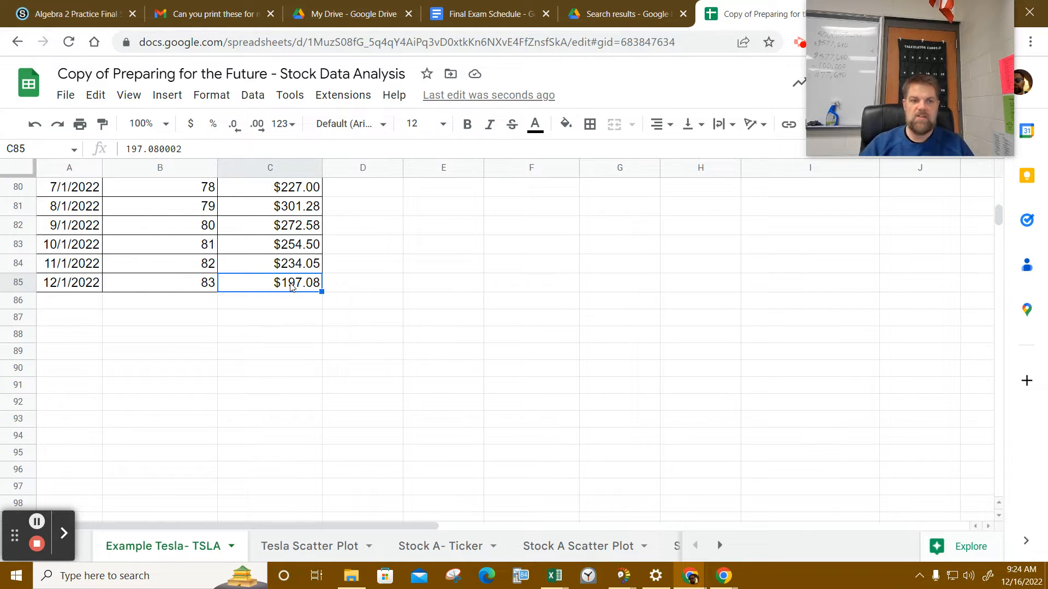
scroll(428, 283, up, 20)
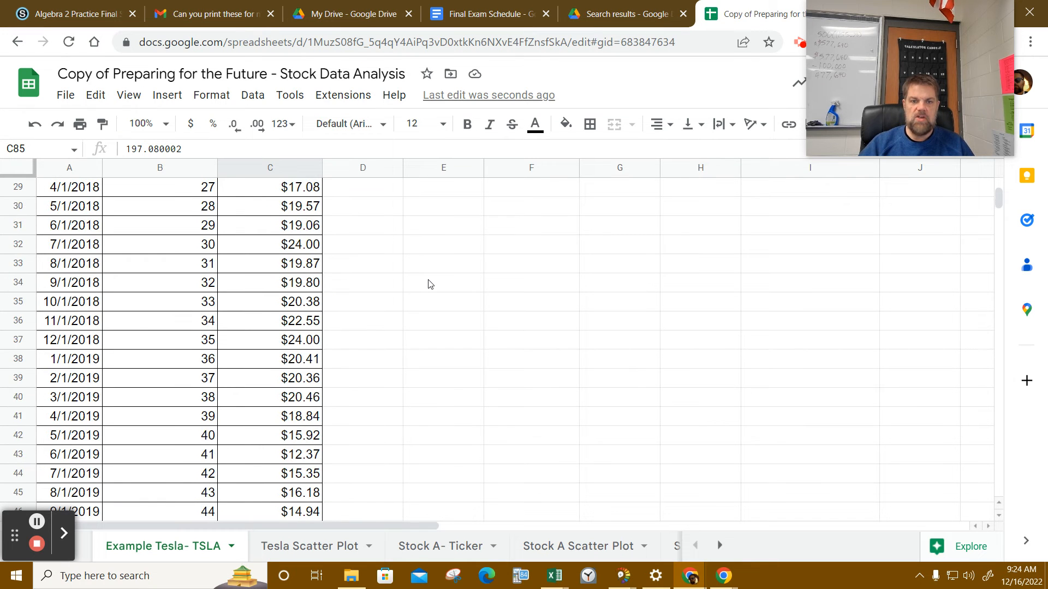
click(429, 283)
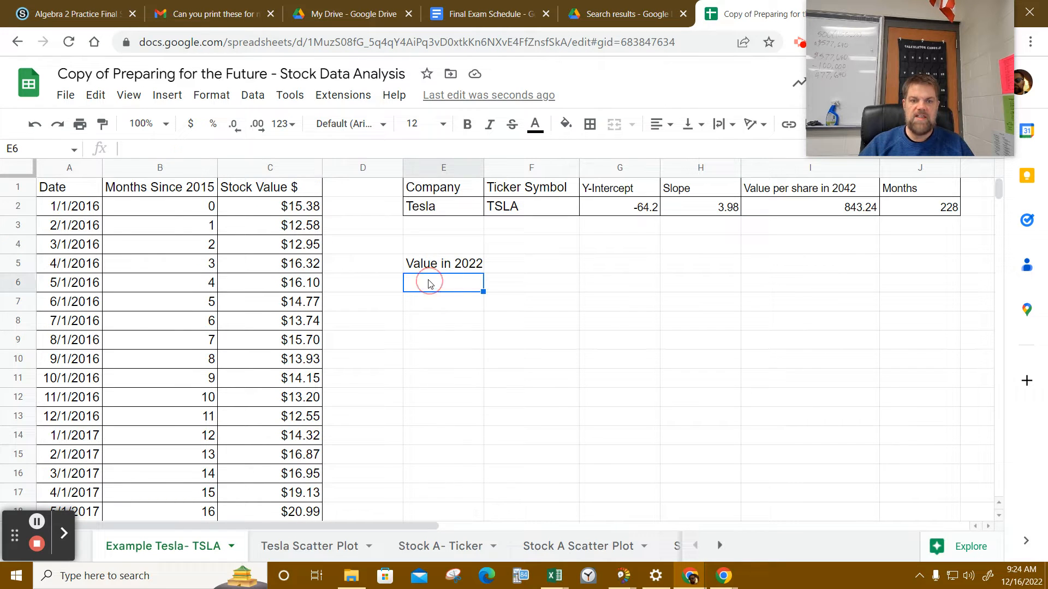
click(246, 148)
text(=)
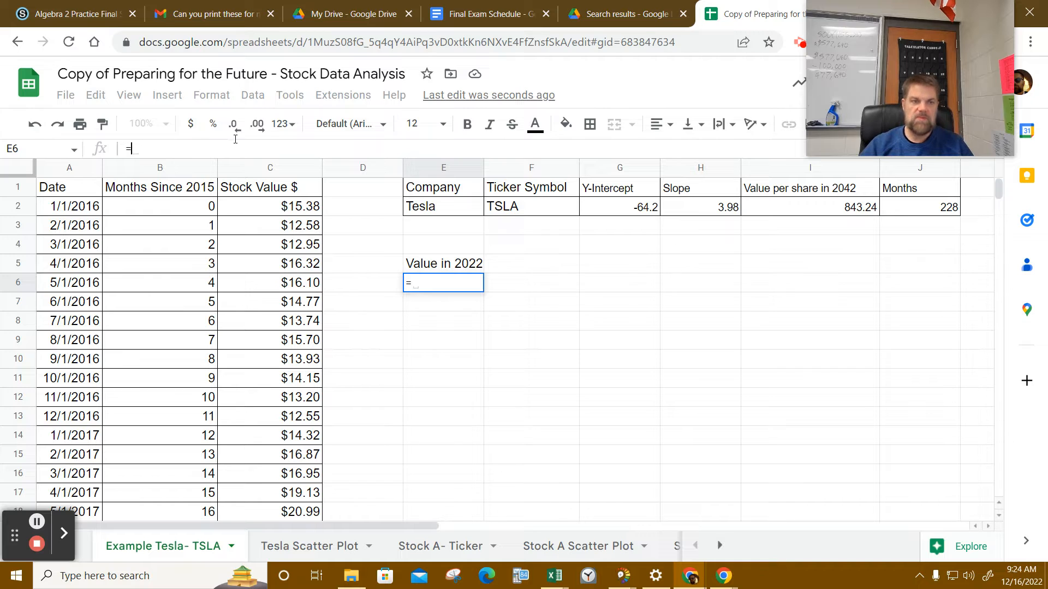
scroll(290, 236, down, 20)
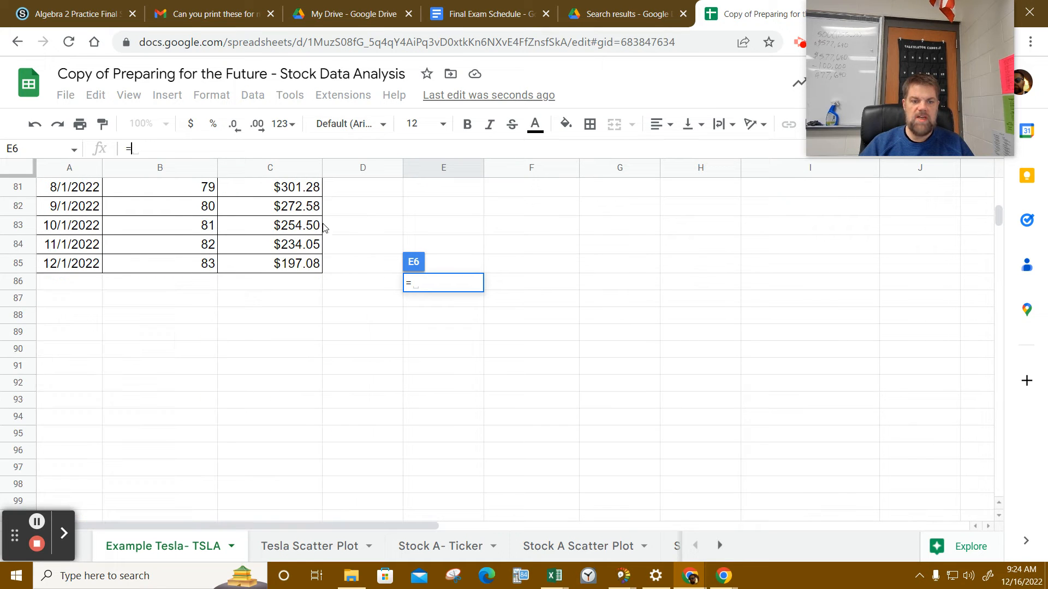
click(293, 270)
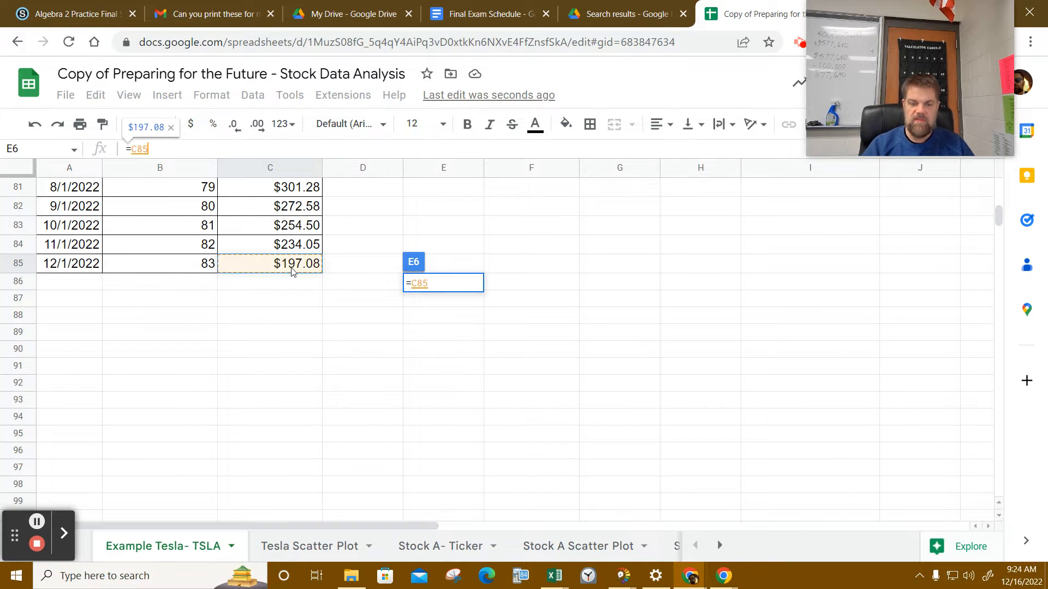
key(Return)
click(468, 288)
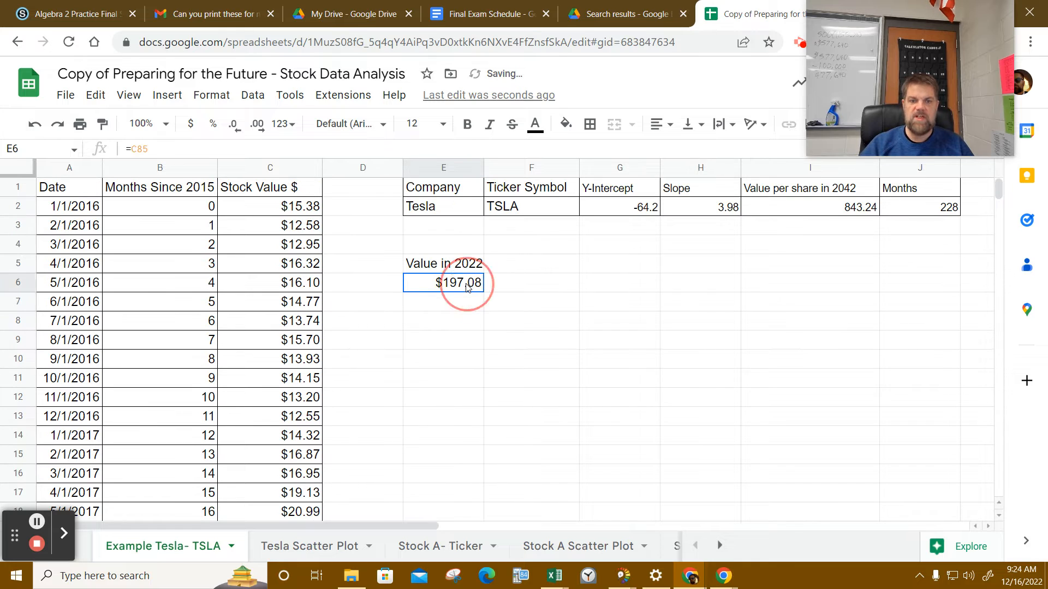
Add the header "Number of Shares" in F5 and widen column F to fit it
click(463, 264)
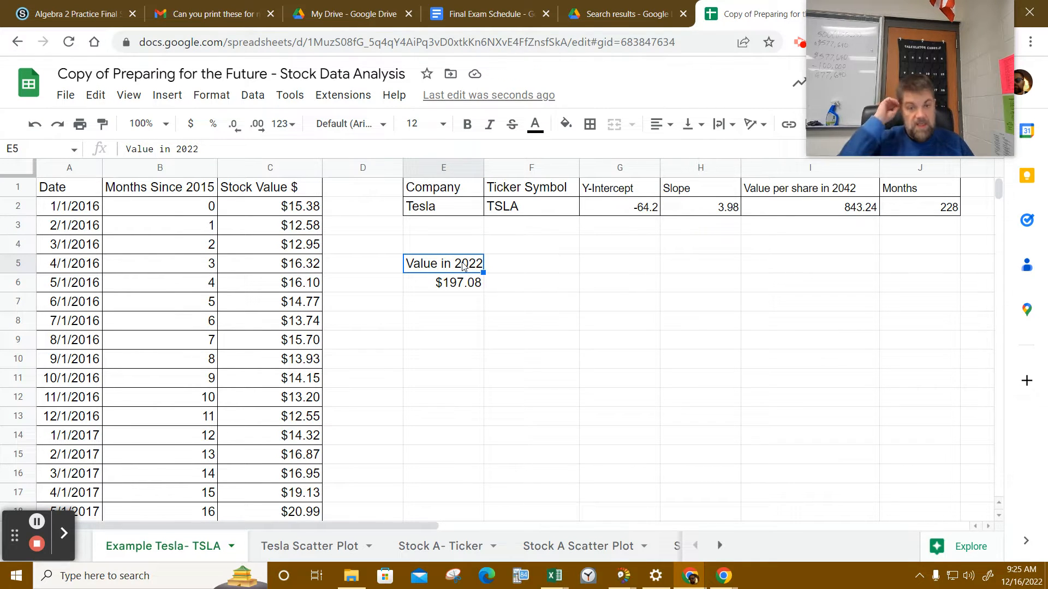
click(543, 267)
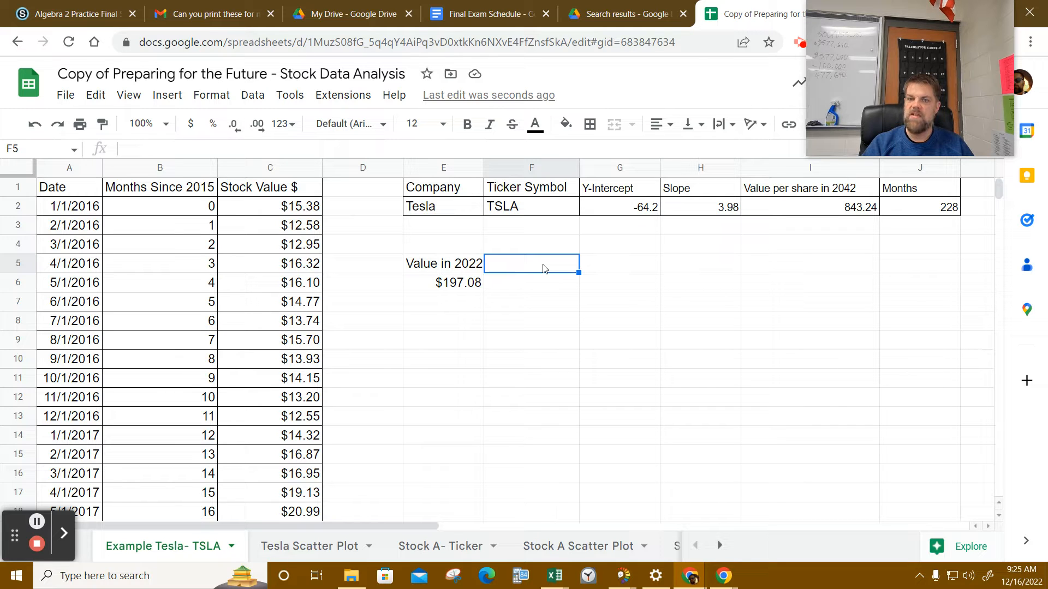
text(Numb)
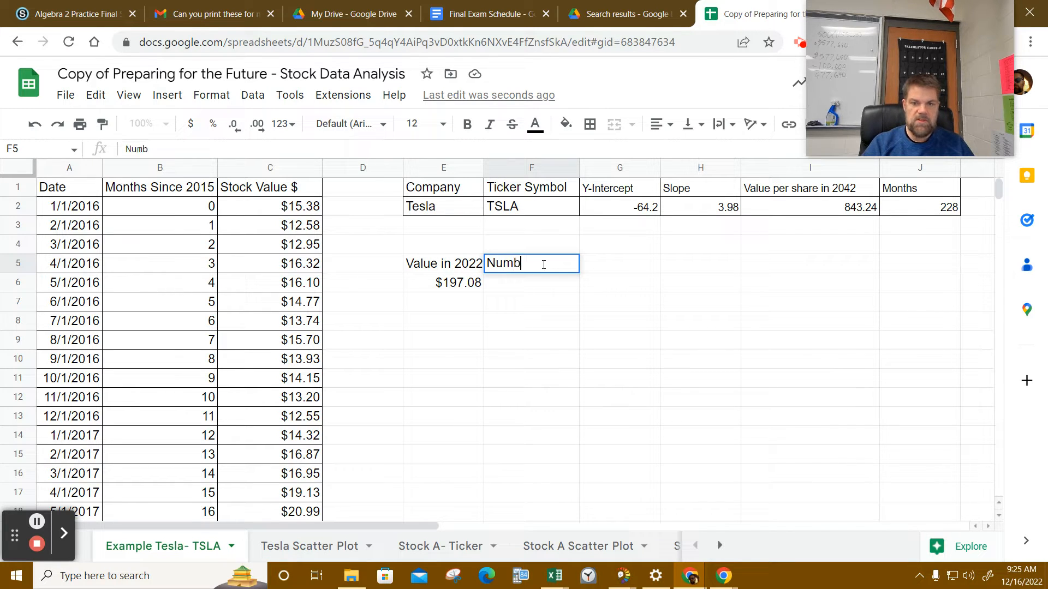
text(er of Sha)
text(res)
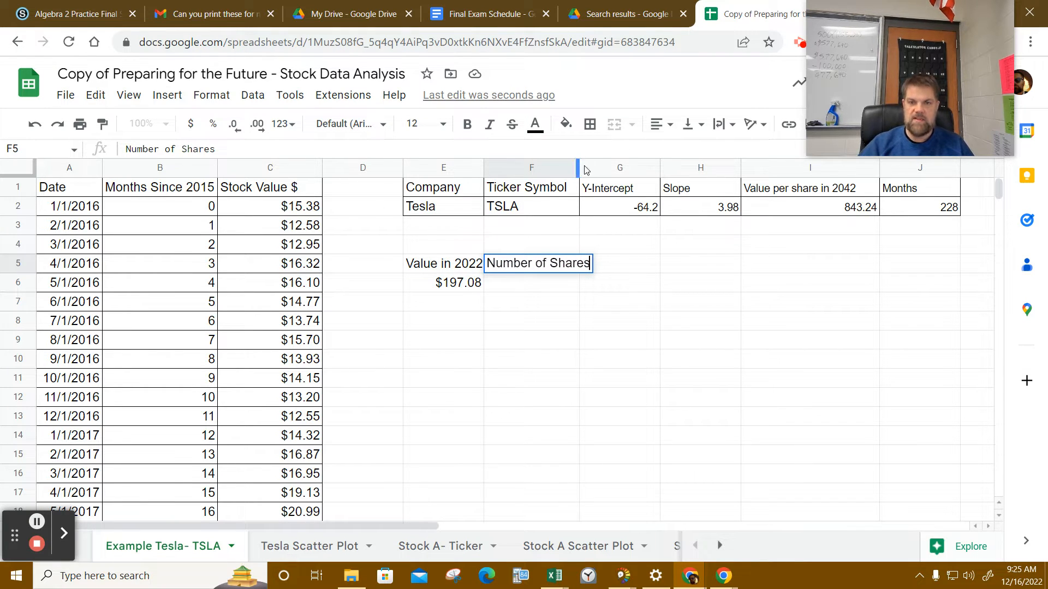
drag(578, 166, 609, 166)
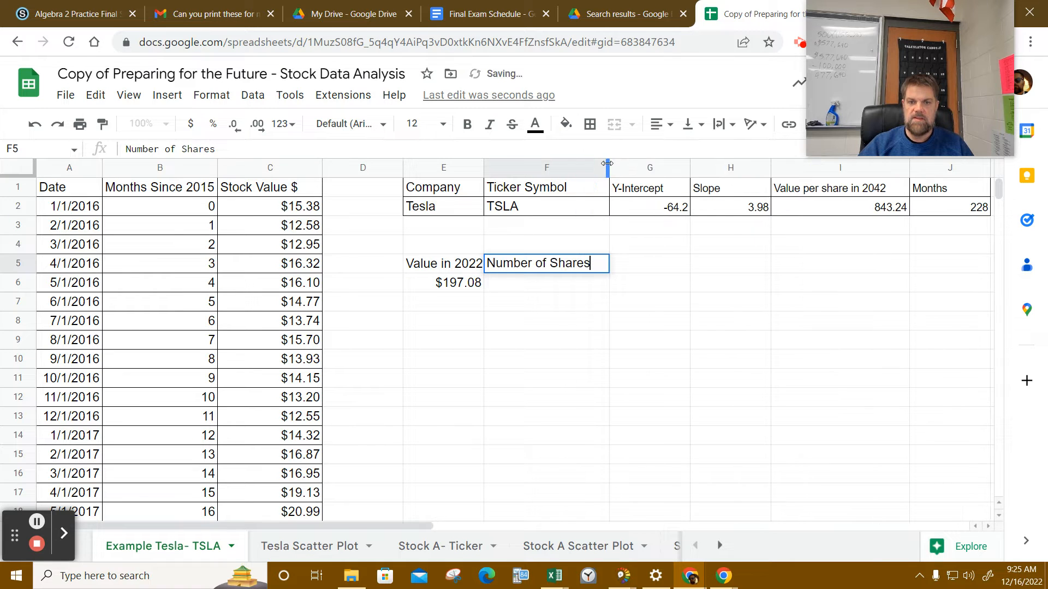
Enter the header "Investment" in G5
click(638, 264)
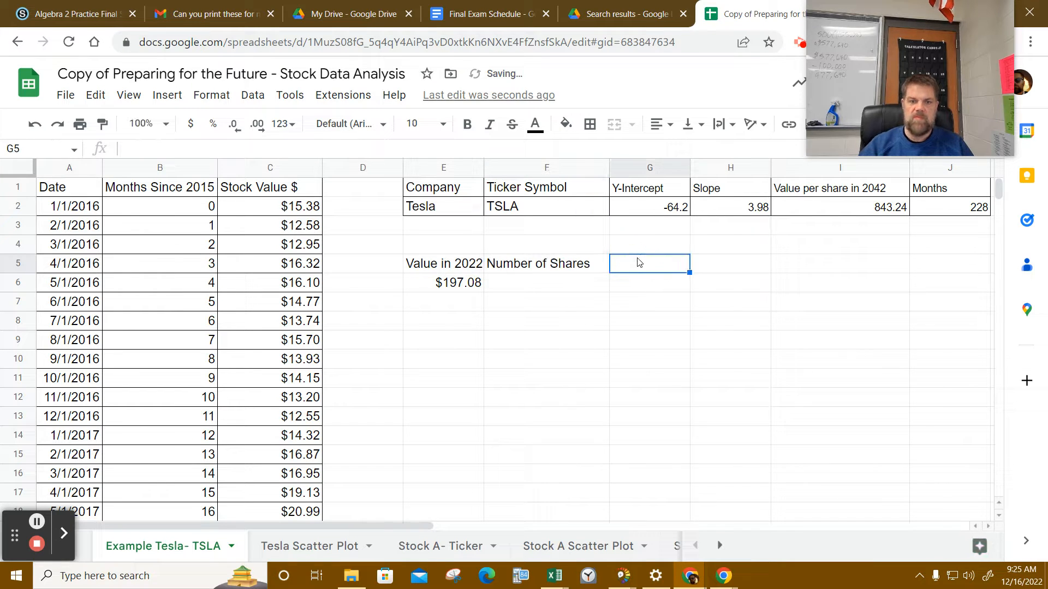
text(Invest)
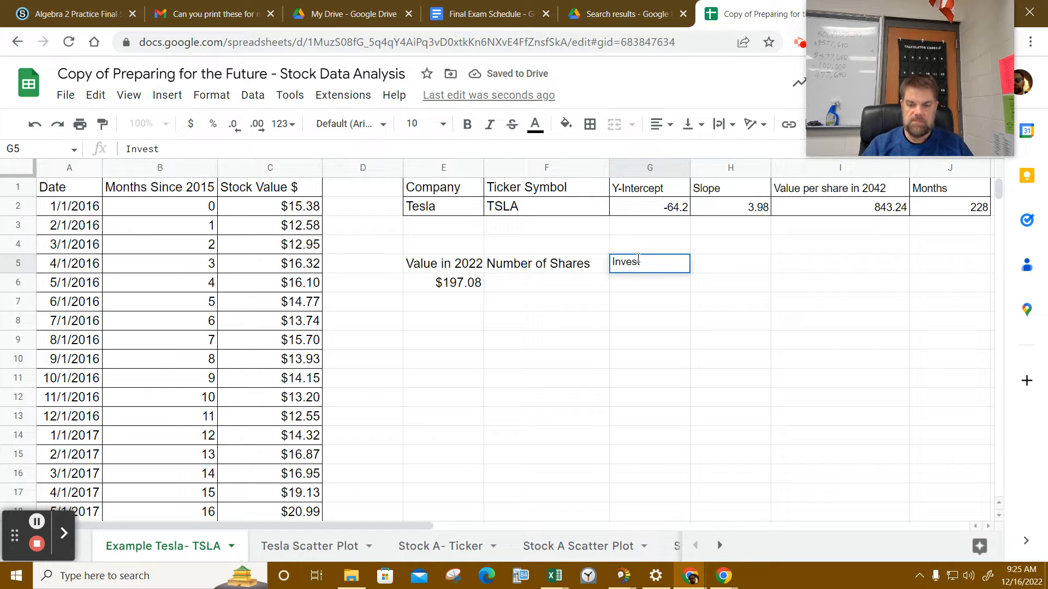
text(ment)
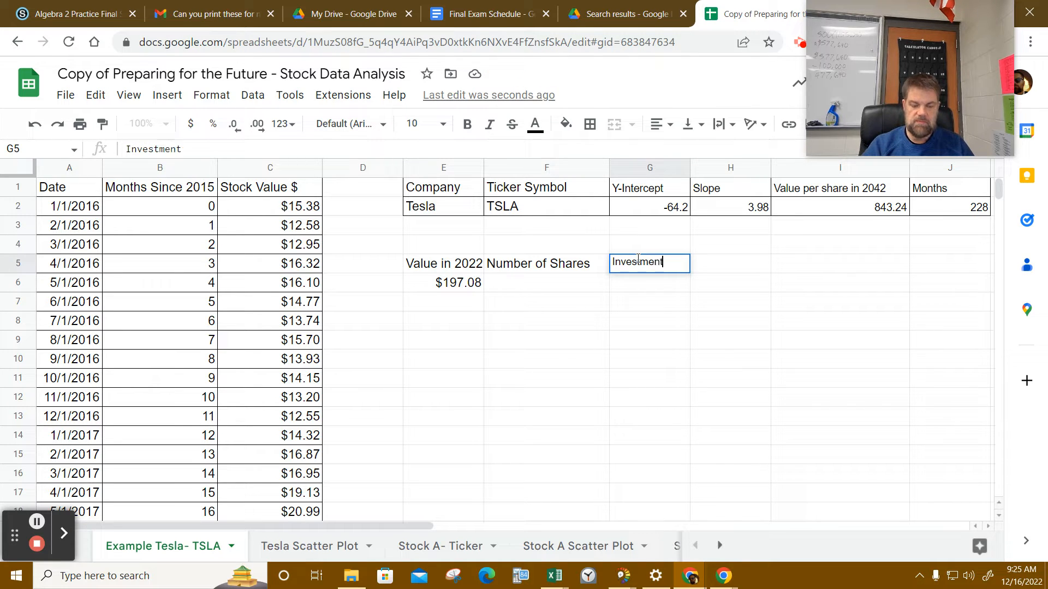
Enter 100000 in G6 as the investment amount
click(648, 288)
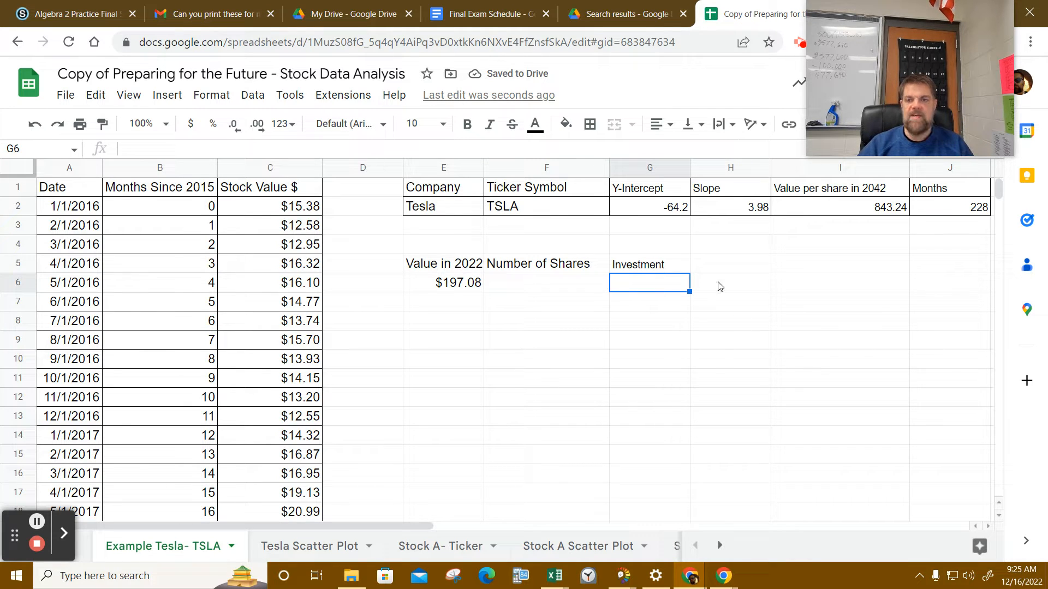
click(674, 289)
text(10)
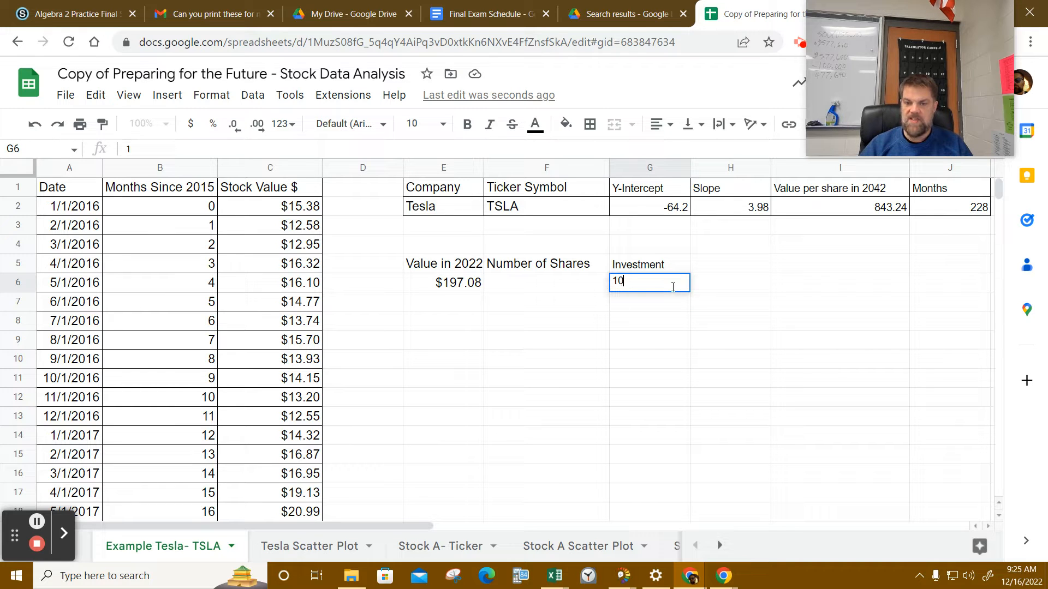
text(0000)
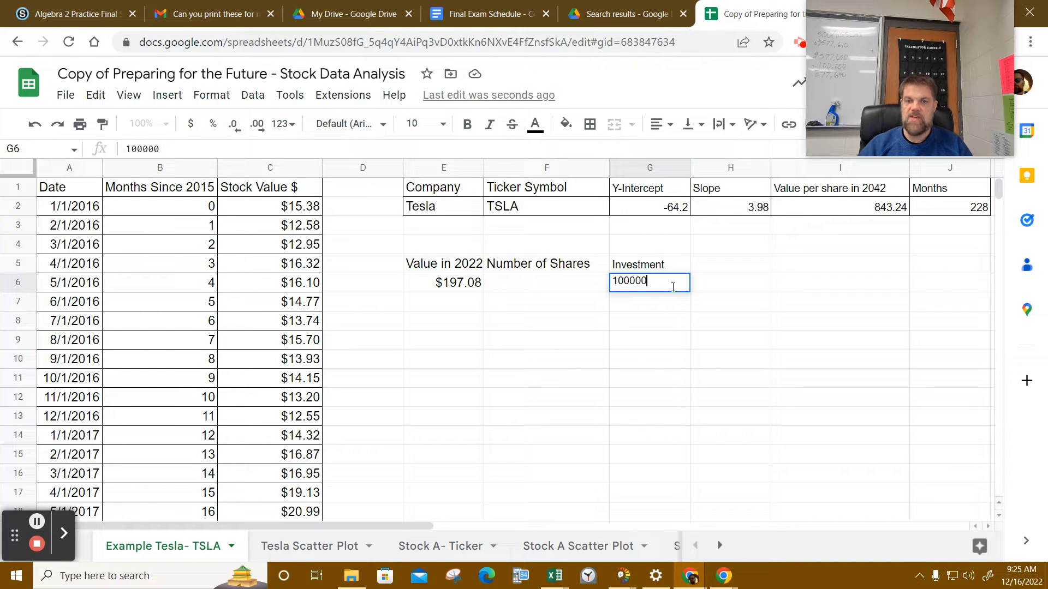
key(Return)
Extend the header in G5 to read "Investment $"
click(686, 268)
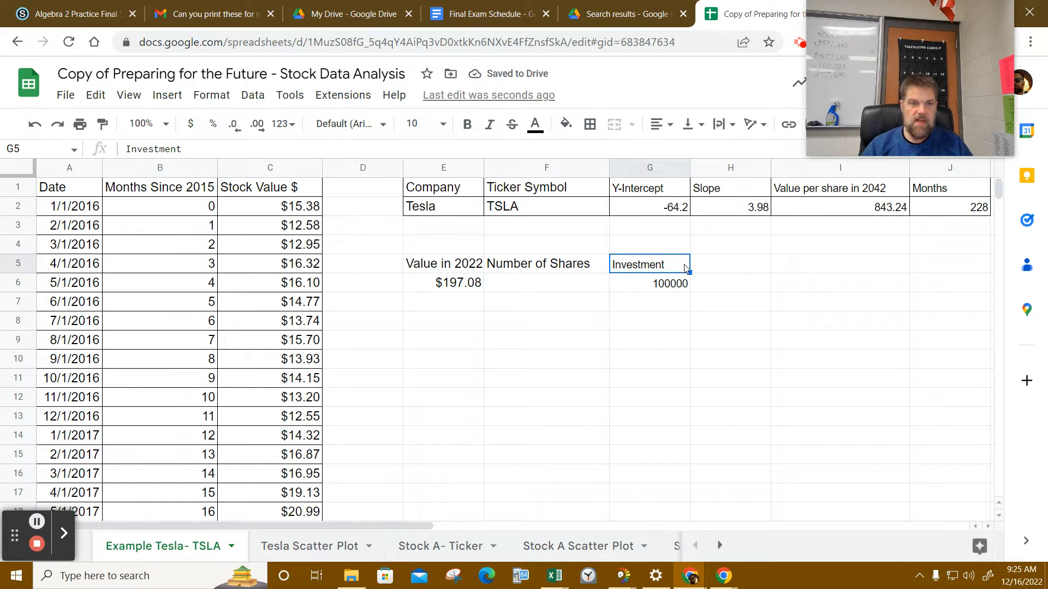
click(196, 151)
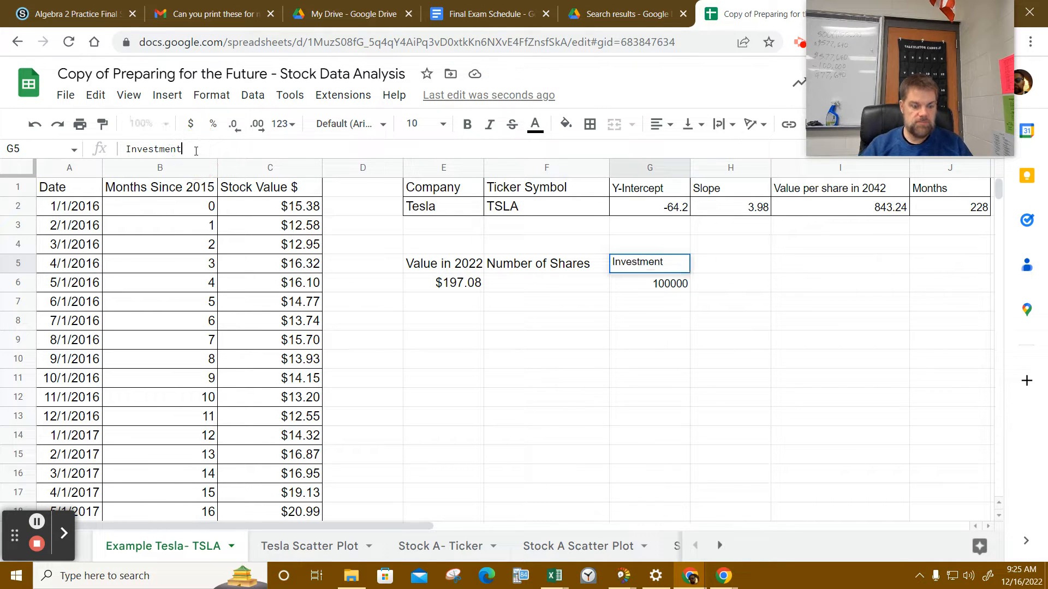
text($)
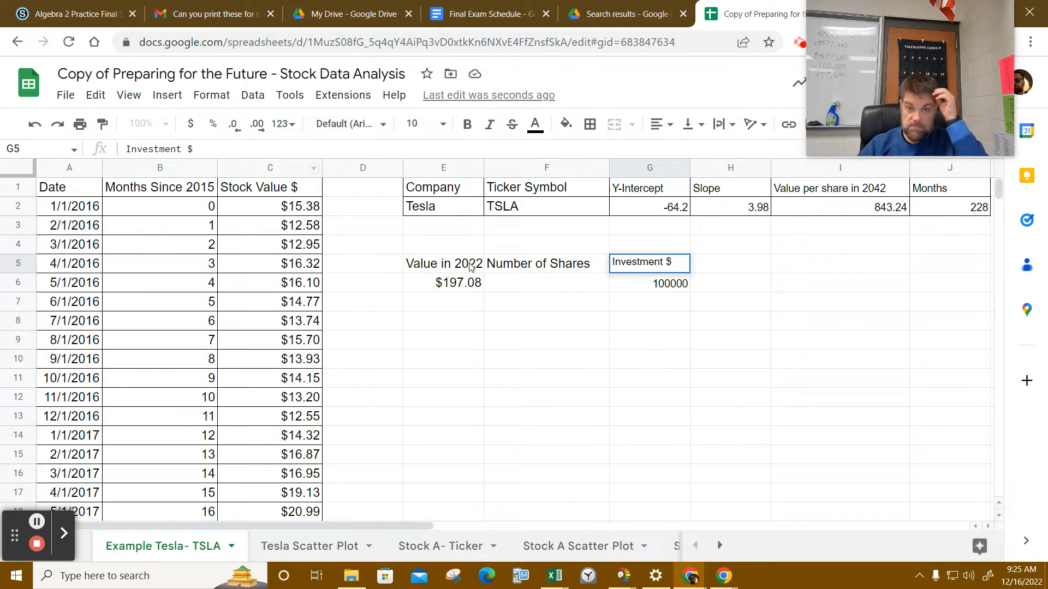
Calculate the number of shares in F6 with the formula =G6/E6
click(513, 284)
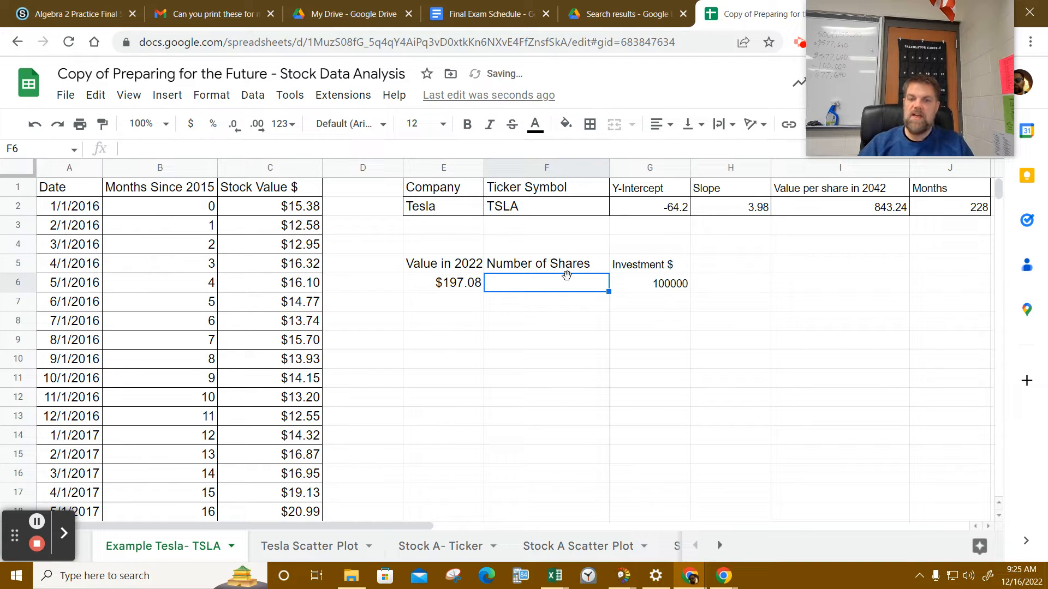
click(148, 149)
text(=)
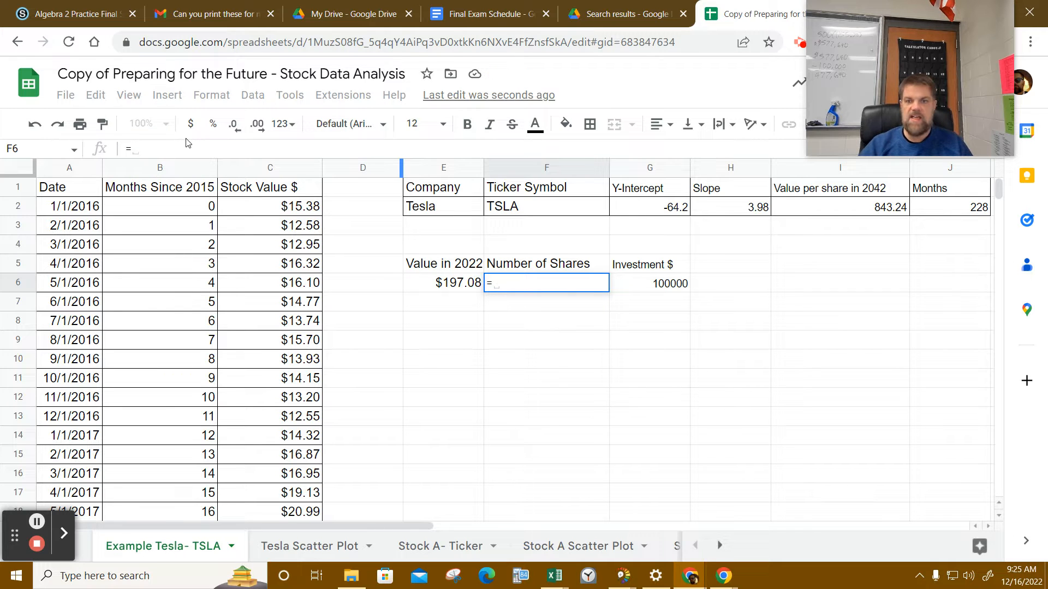
click(675, 291)
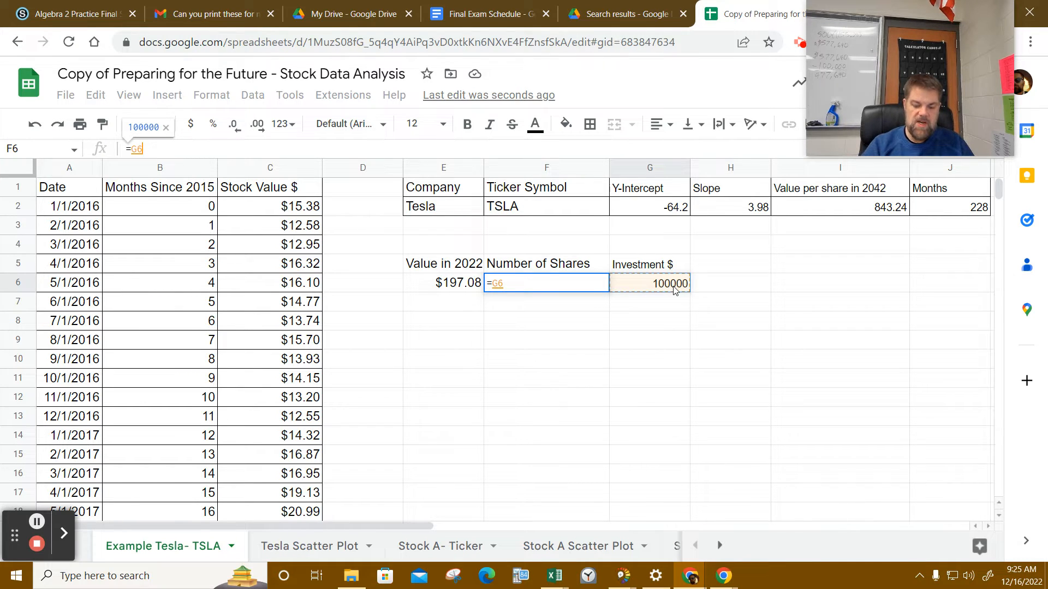
text(/)
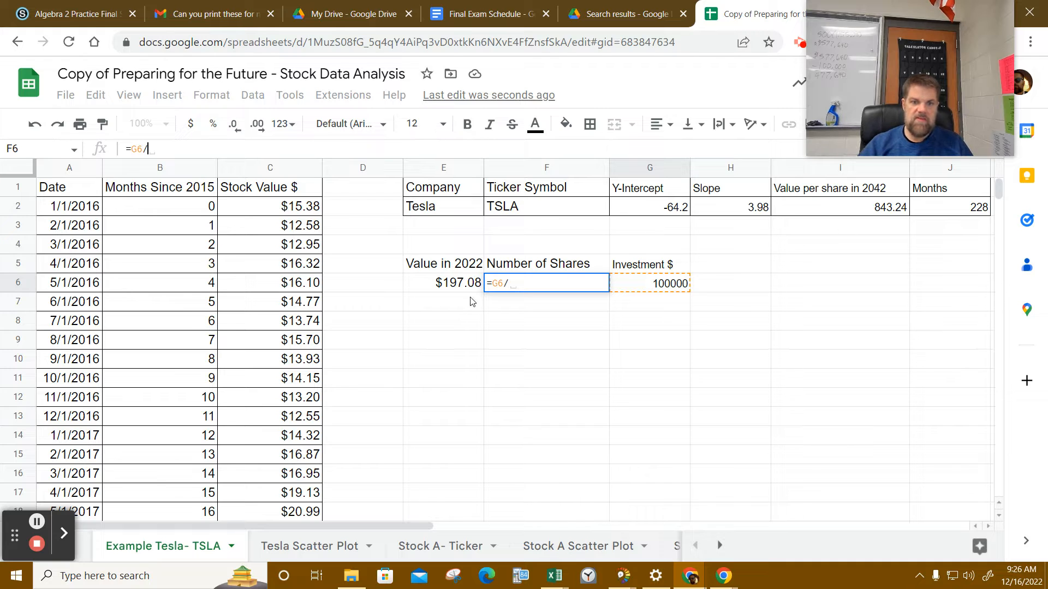
click(452, 285)
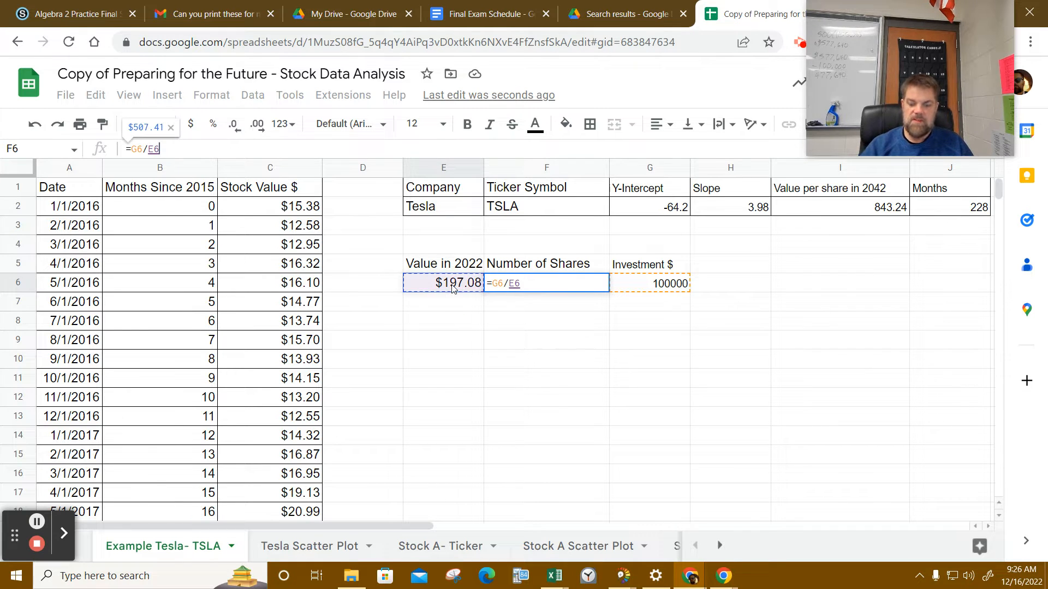
key(Return)
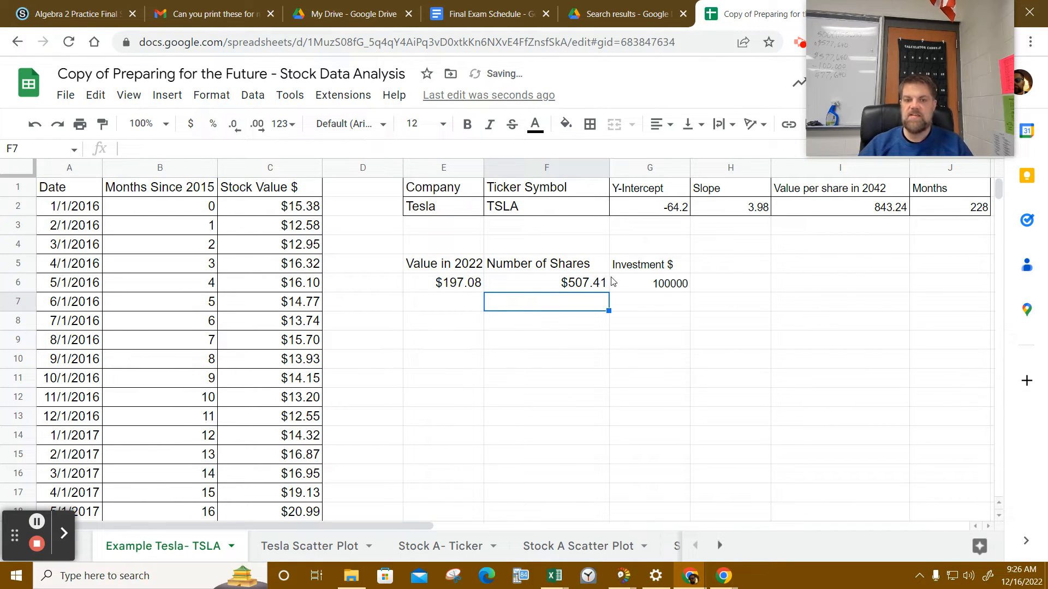
Change the format of the number of shares in F6 to Number
click(556, 276)
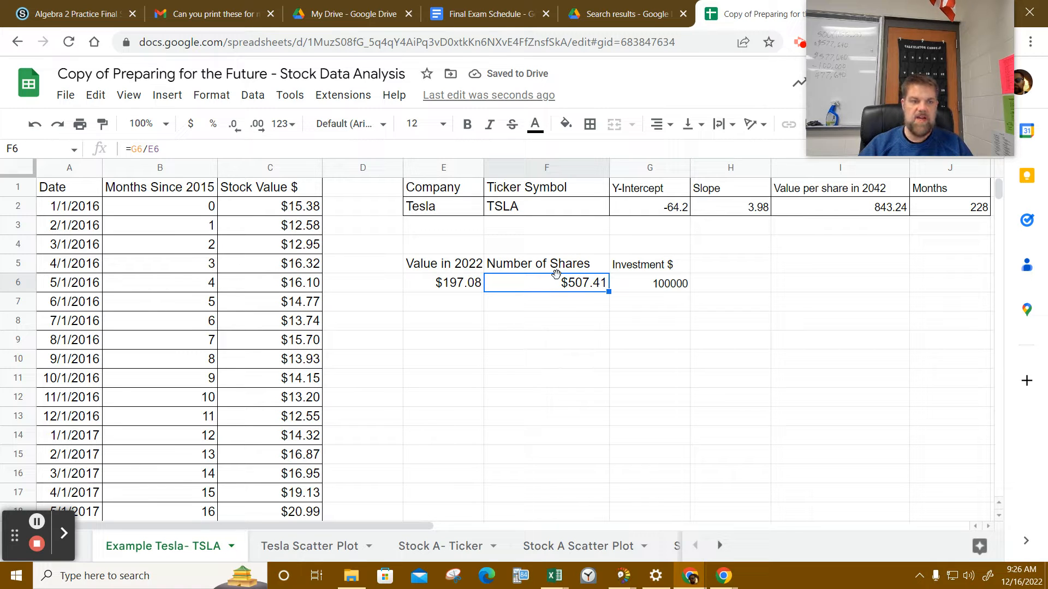
click(677, 283)
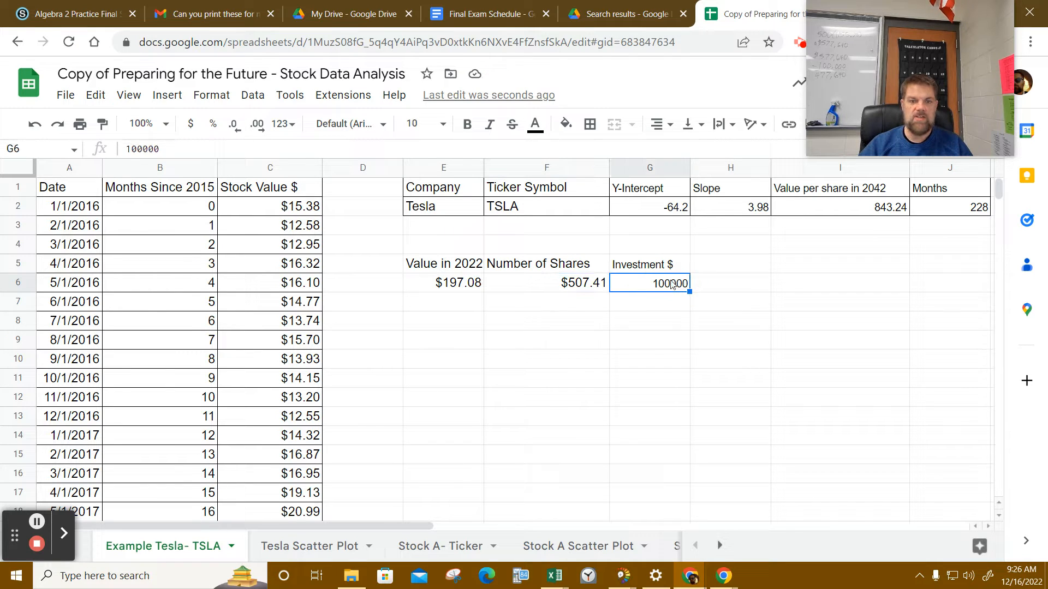
click(564, 286)
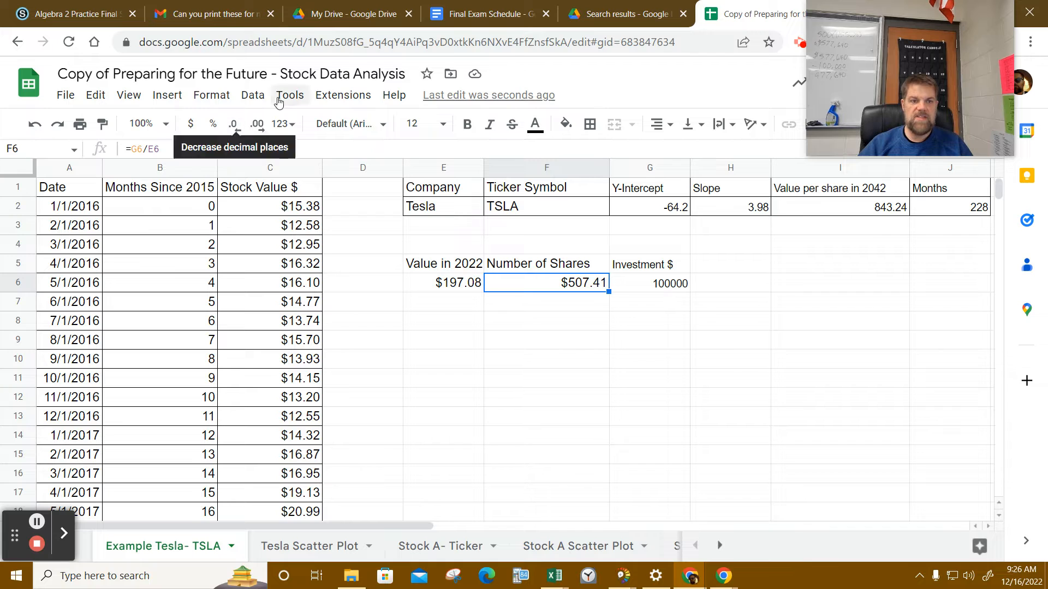
click(212, 96)
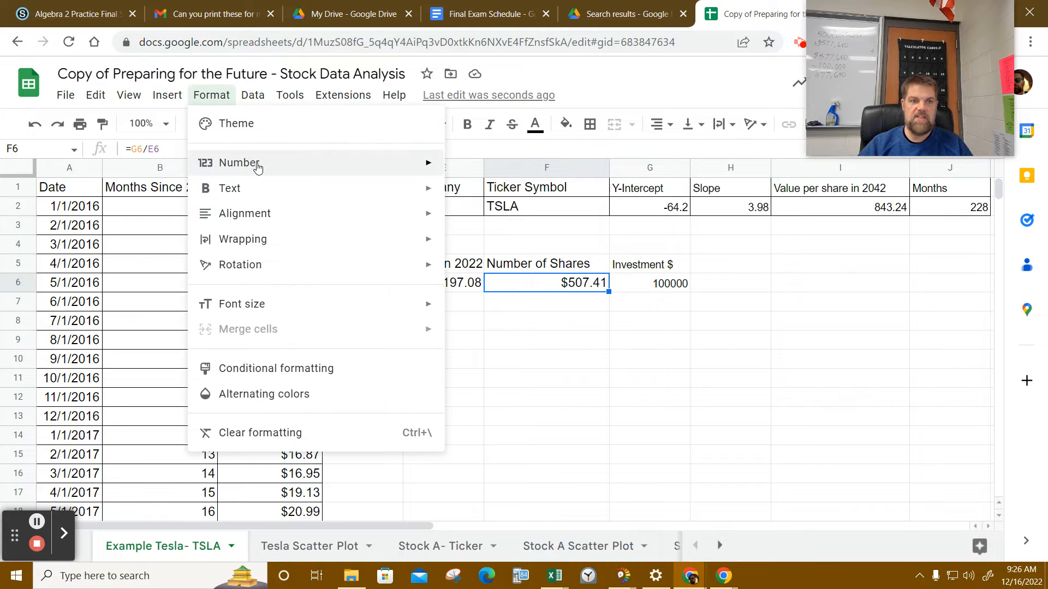
mouse_move(256, 167)
click(532, 210)
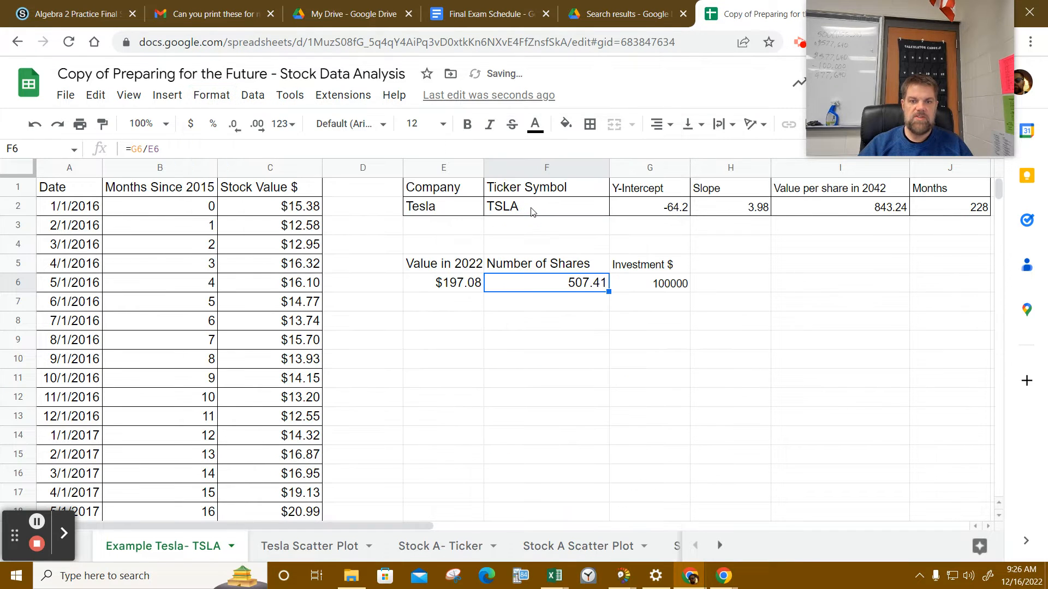
Format the investment amount in G6 as Currency
click(676, 282)
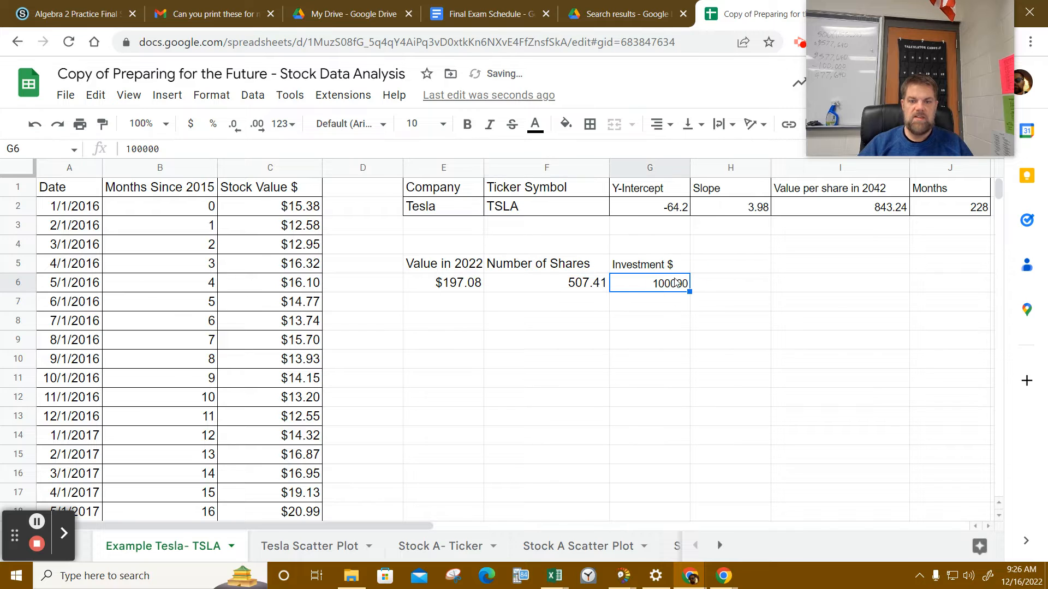
click(212, 96)
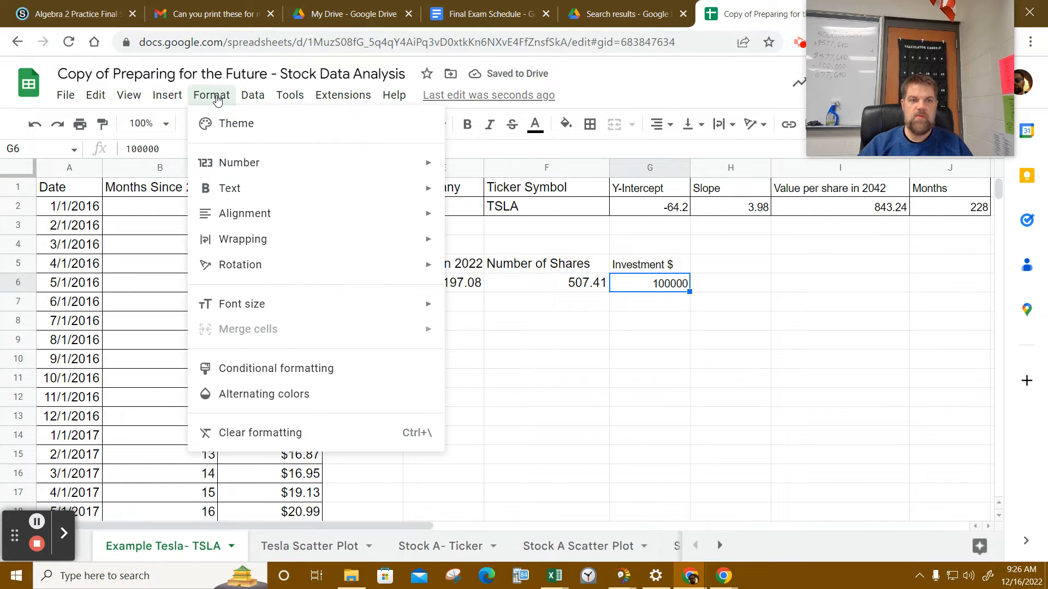
mouse_move(253, 174)
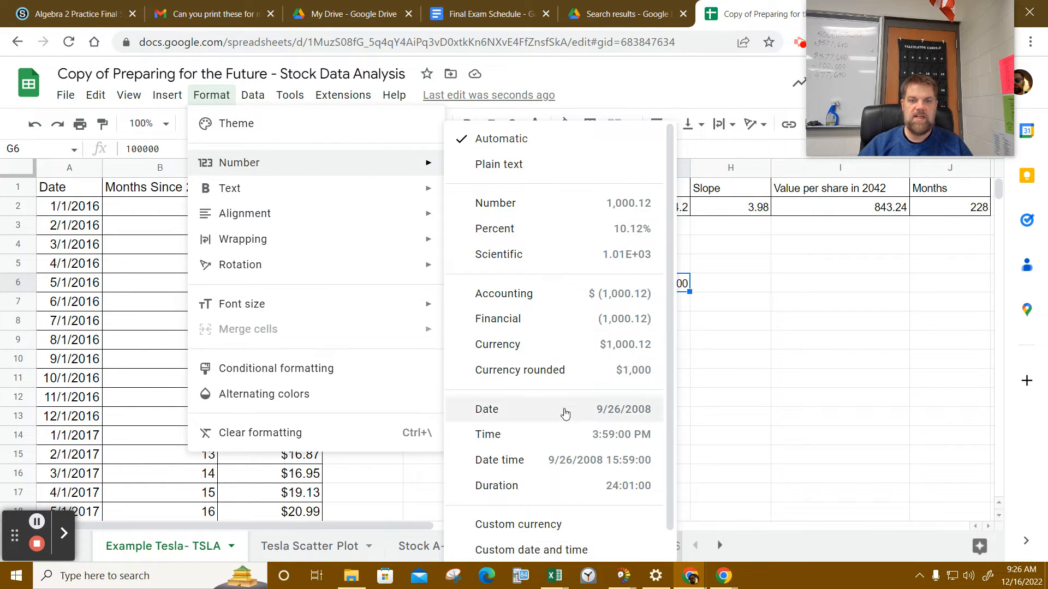
click(569, 348)
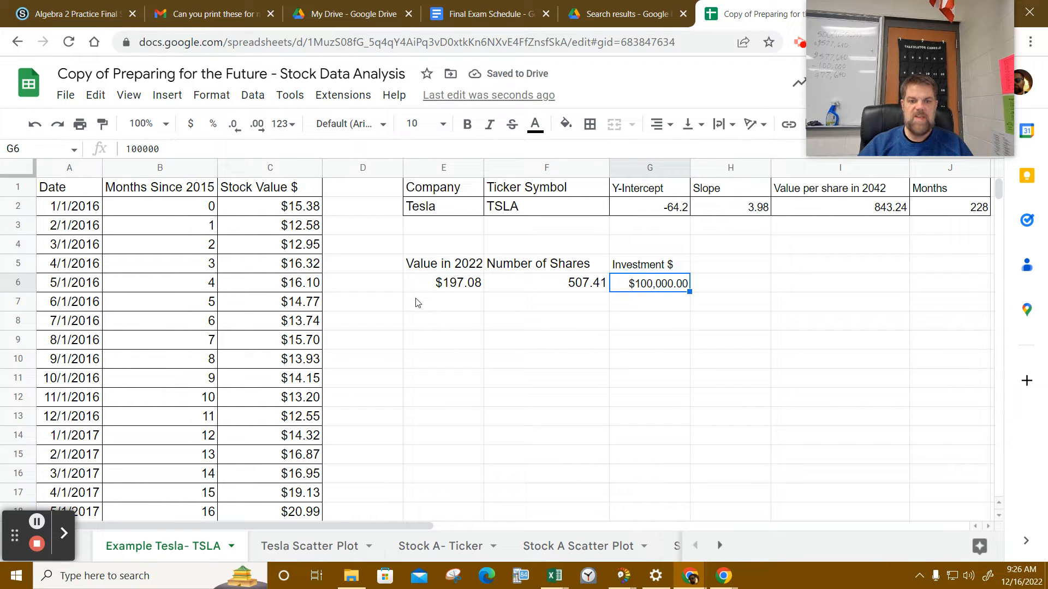
Apply all borders to the investment table in E5:G6
click(461, 283)
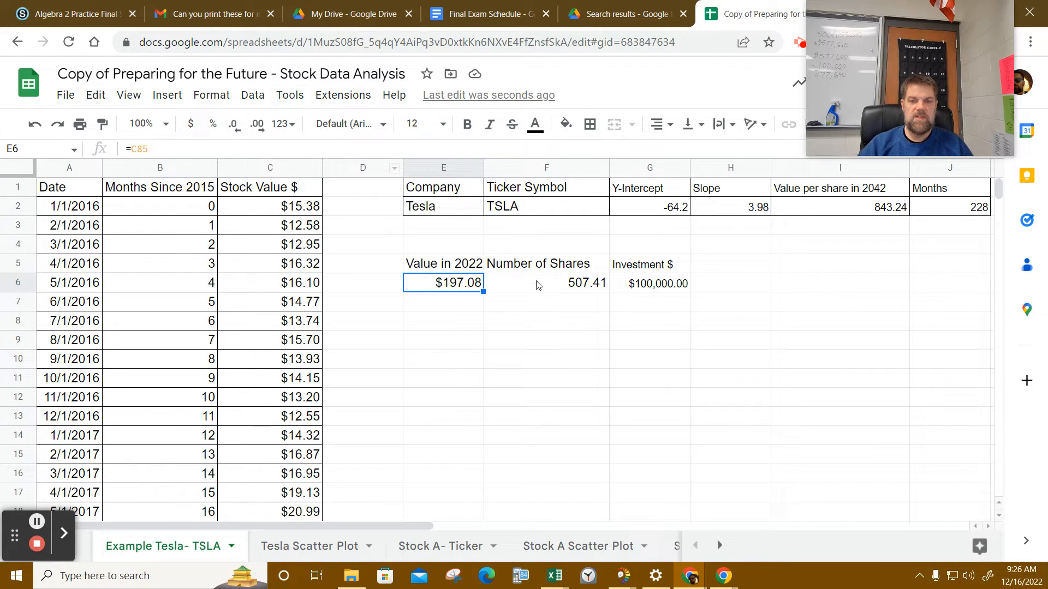
click(592, 279)
click(597, 270)
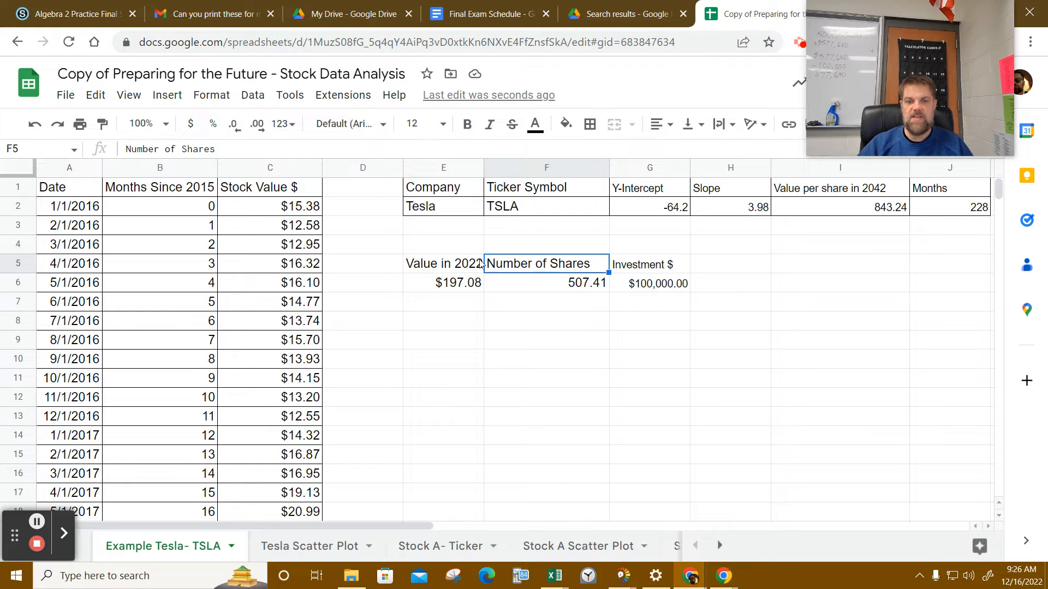
drag(455, 265, 675, 288)
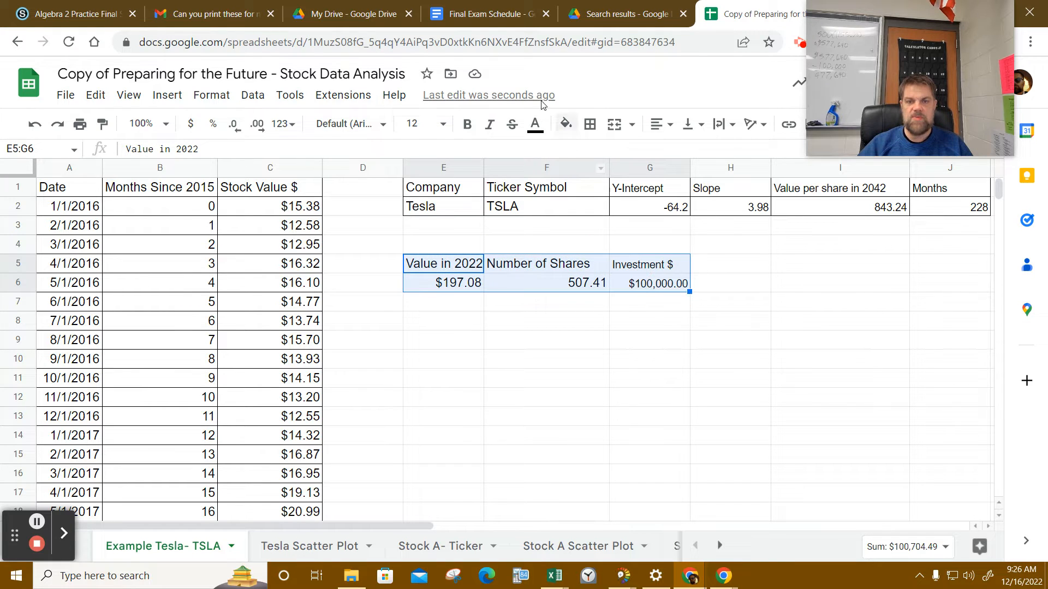
click(590, 123)
click(596, 154)
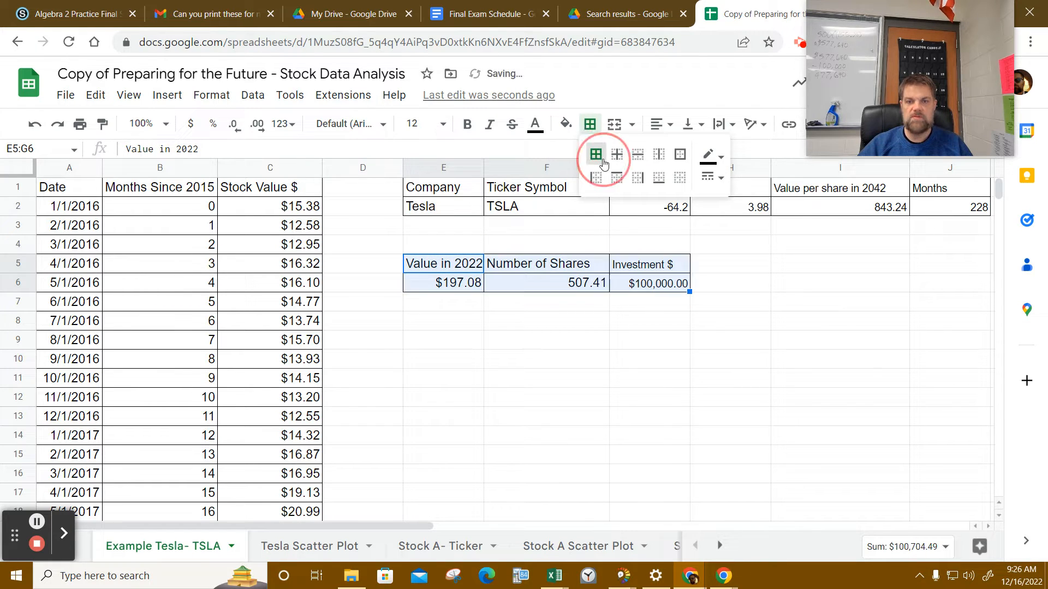
click(703, 403)
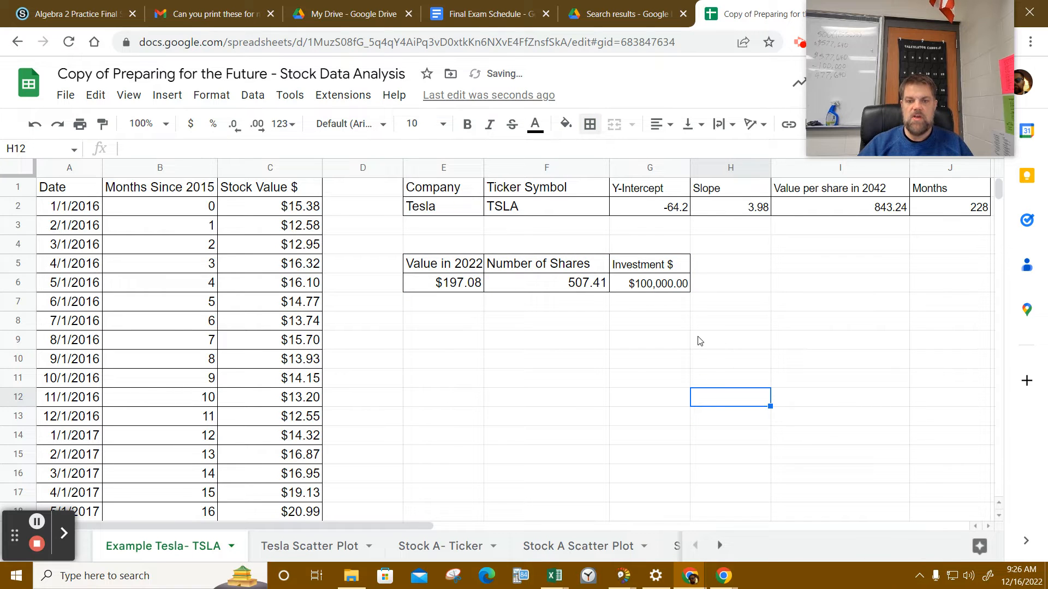
click(798, 264)
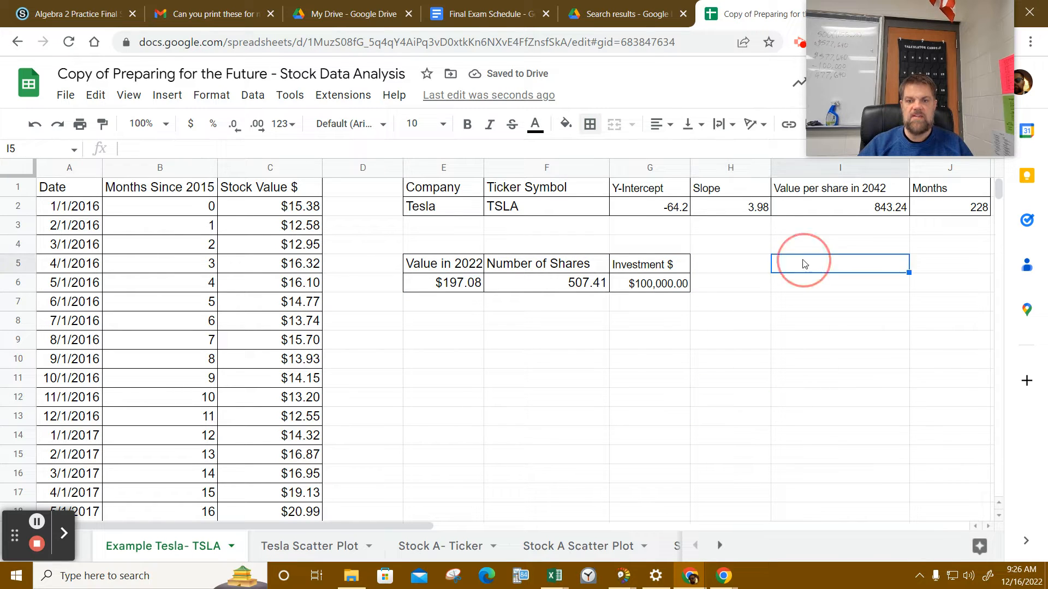
click(441, 323)
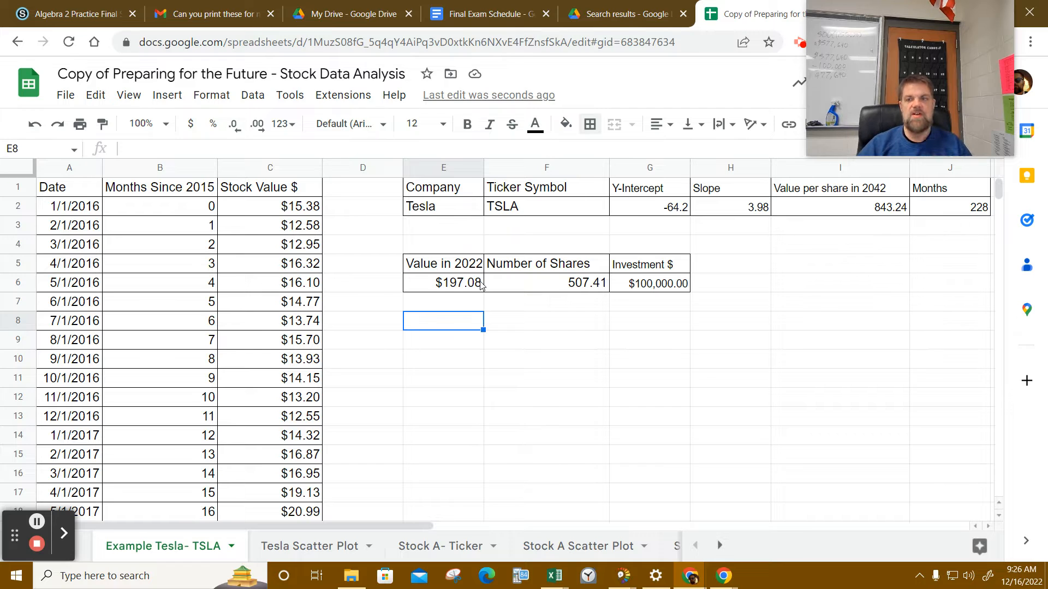
click(838, 213)
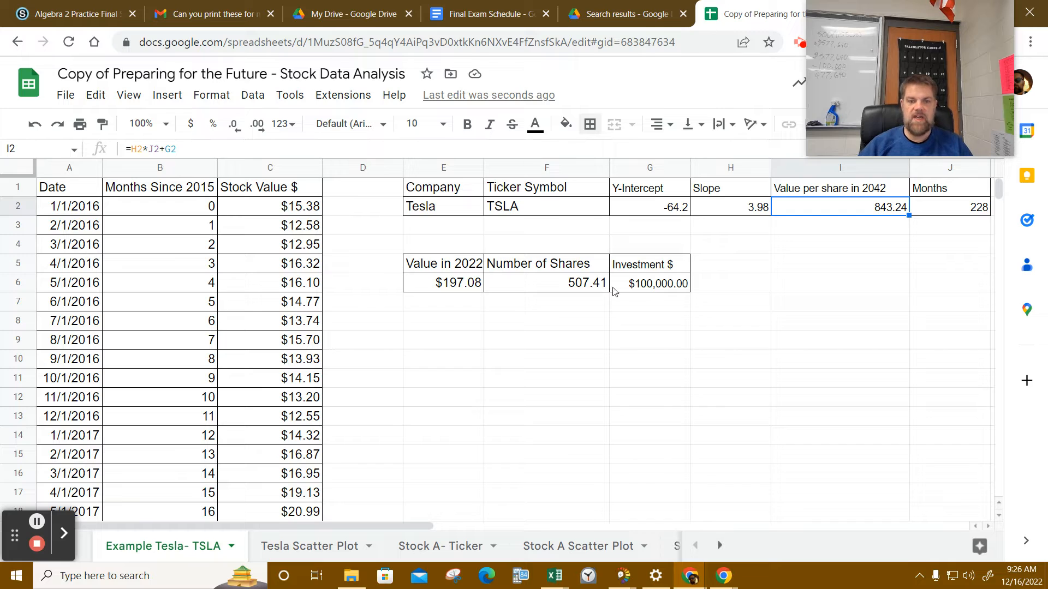
click(643, 295)
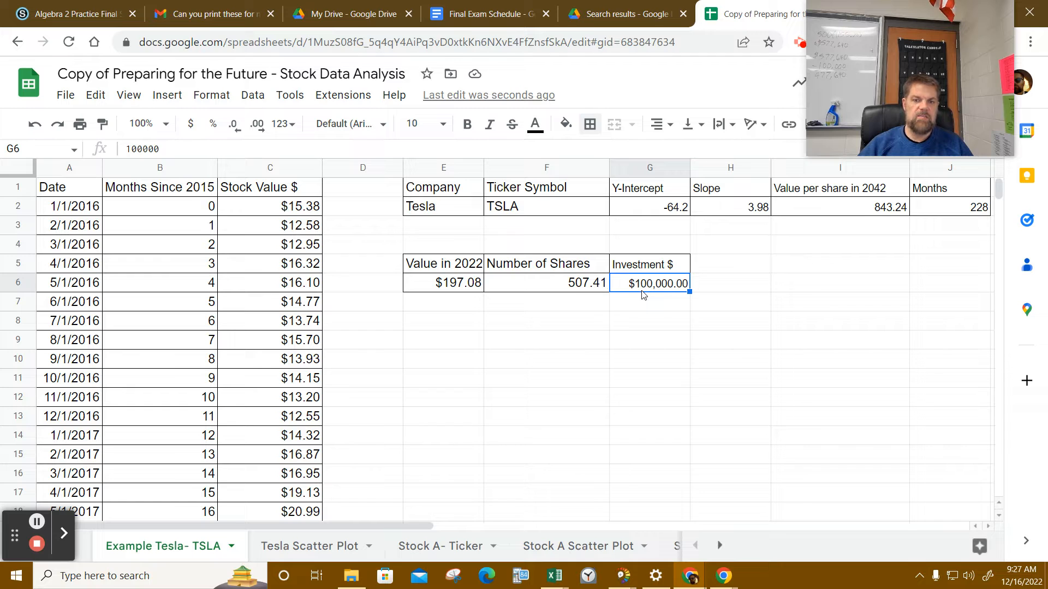
Add a header in I5 made of the investor's first name followed by "Net Worth"
click(795, 265)
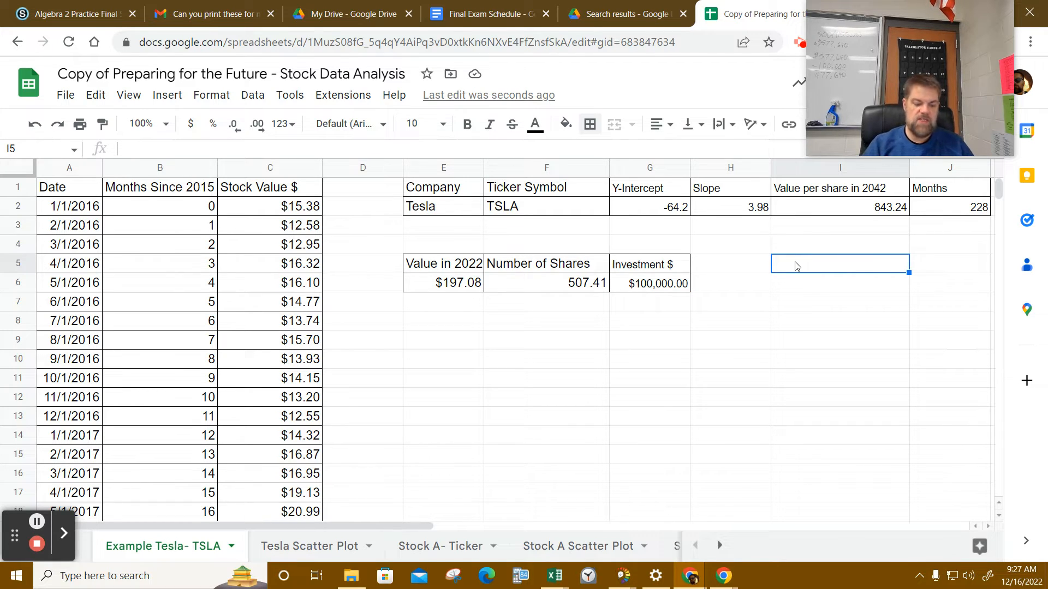
text(Gero)
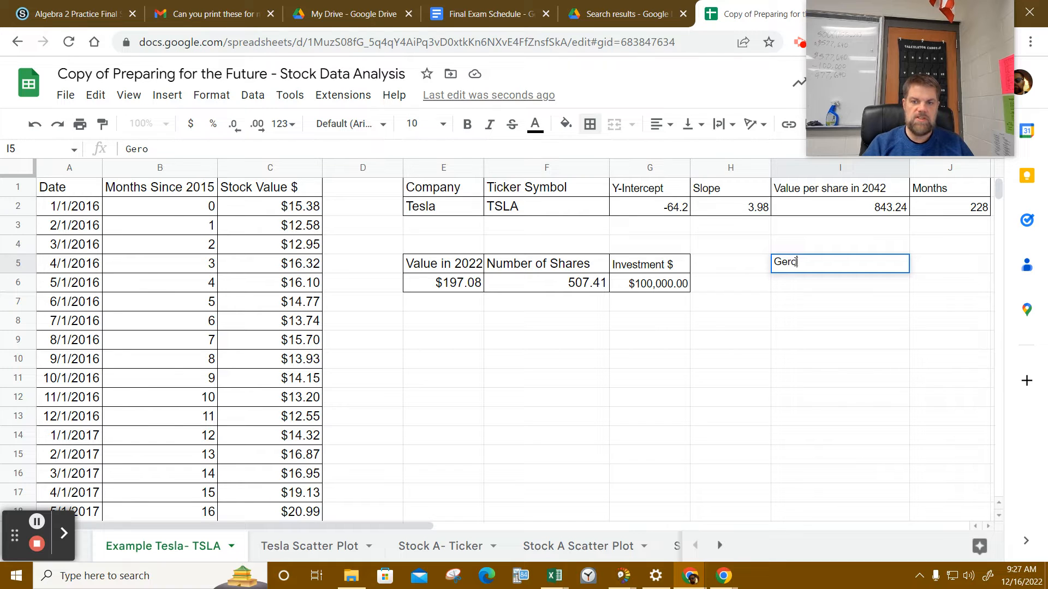
key(BackSpace)
text(orge Net )
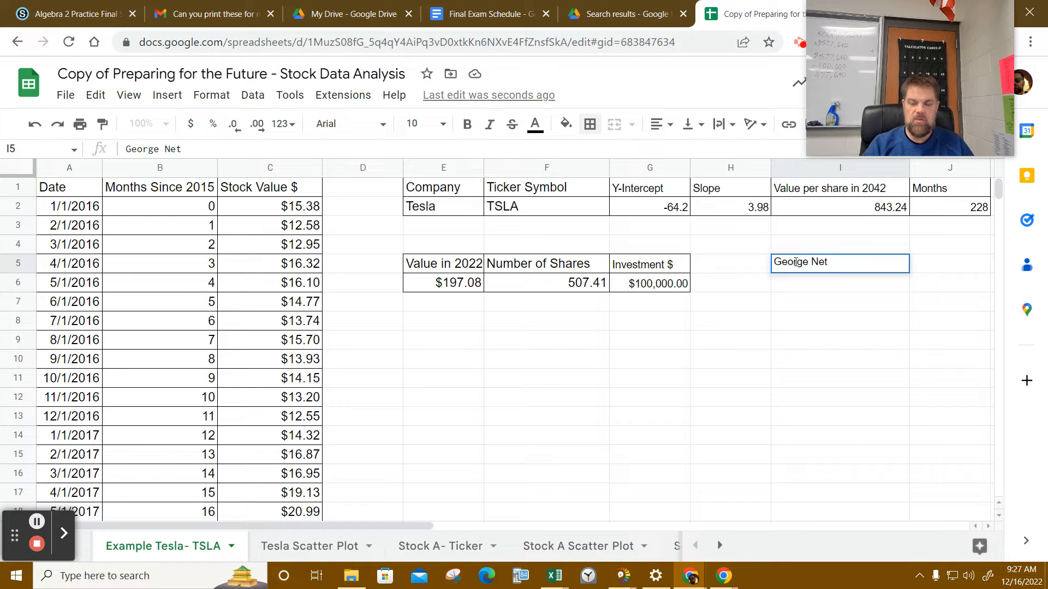
text(Worth)
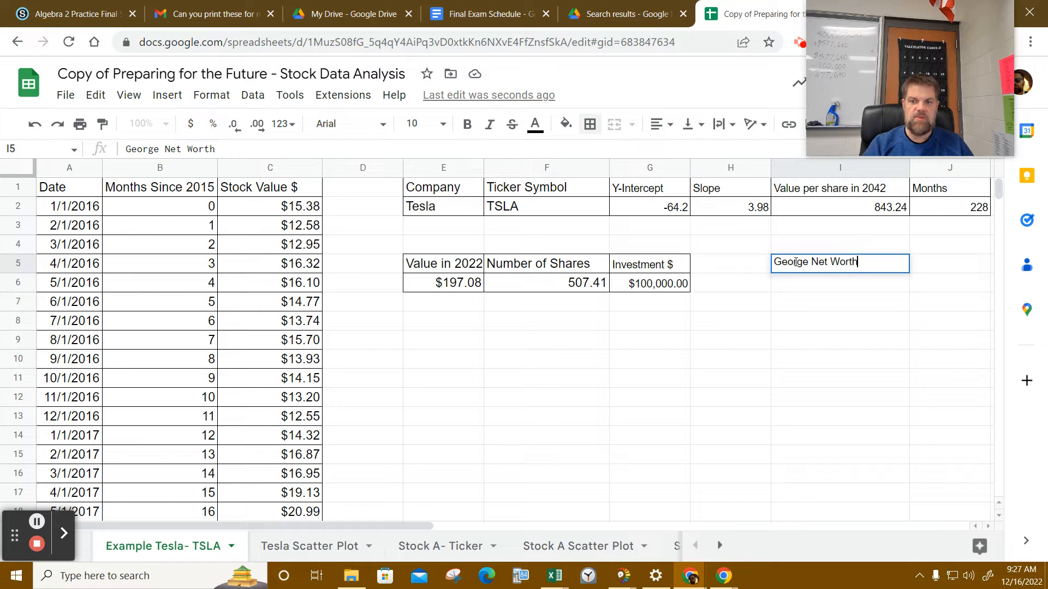
click(817, 290)
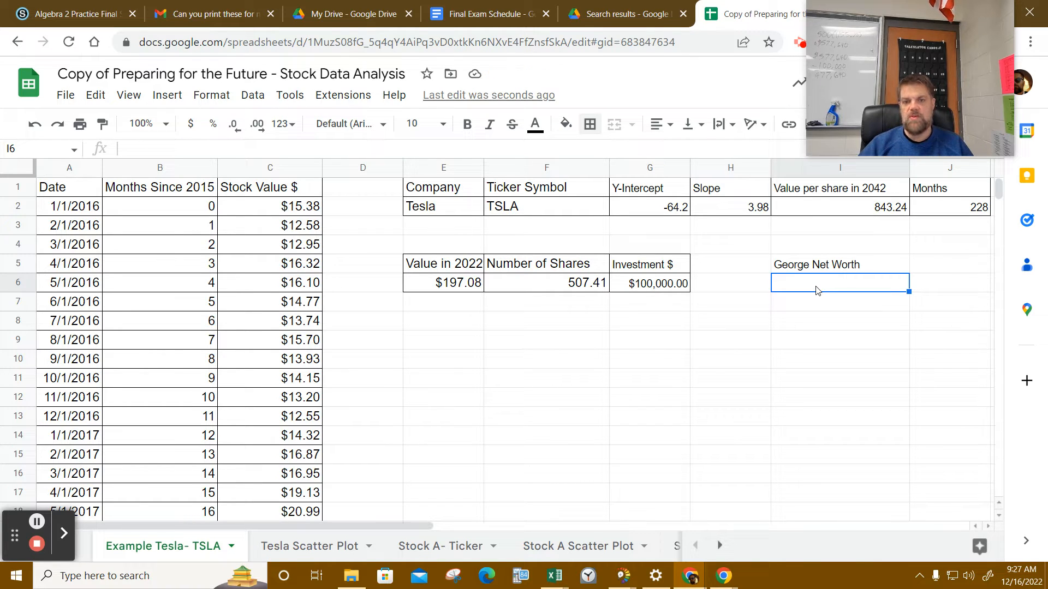
Calculate the net worth in I6 by multiplying the 2042 value per share by the number of shares, using =I2*F6
click(316, 152)
text(=)
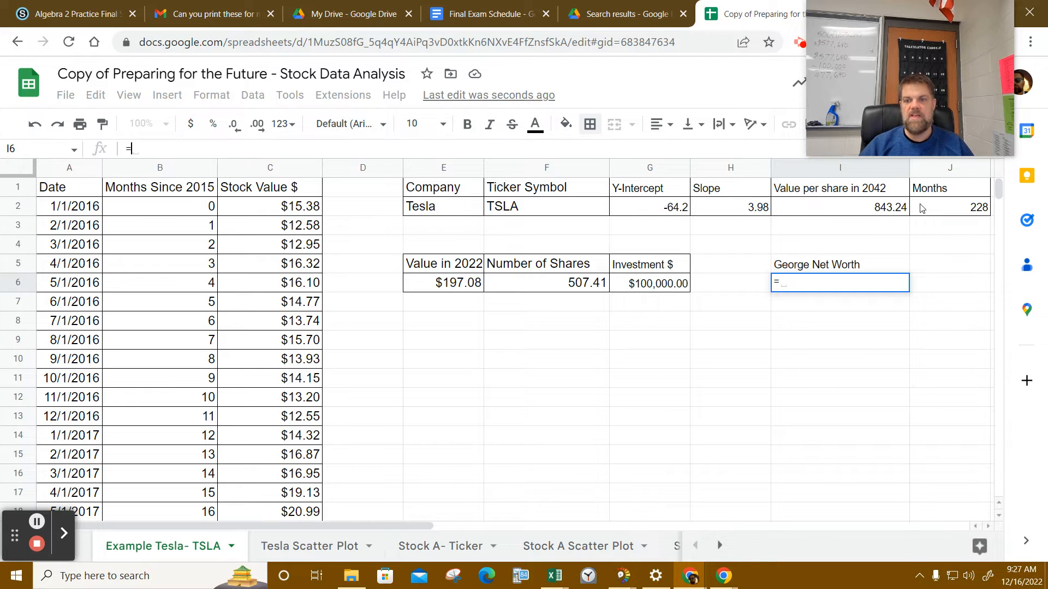
click(895, 210)
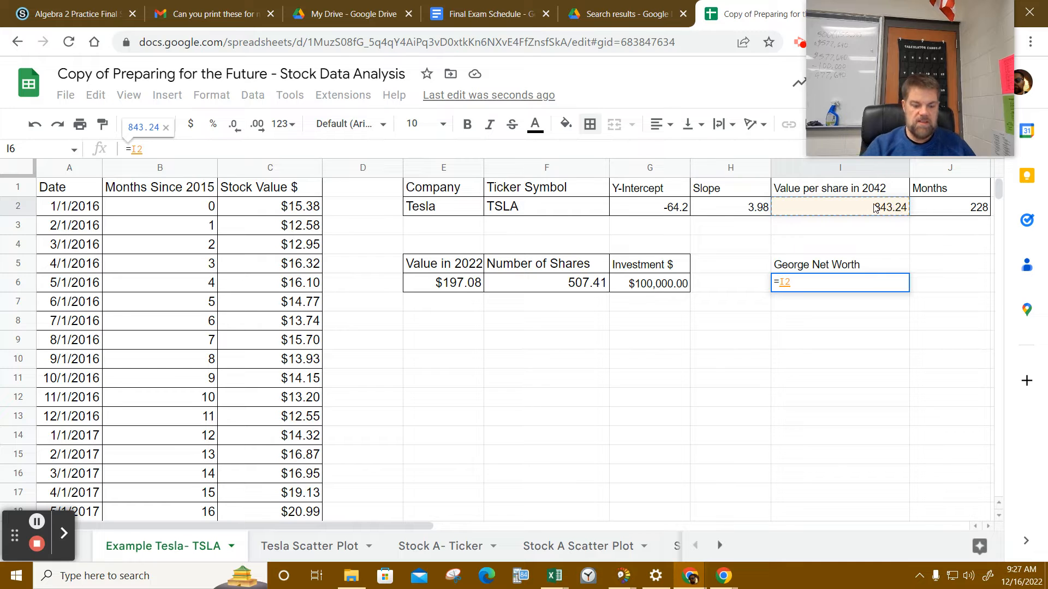
text(*)
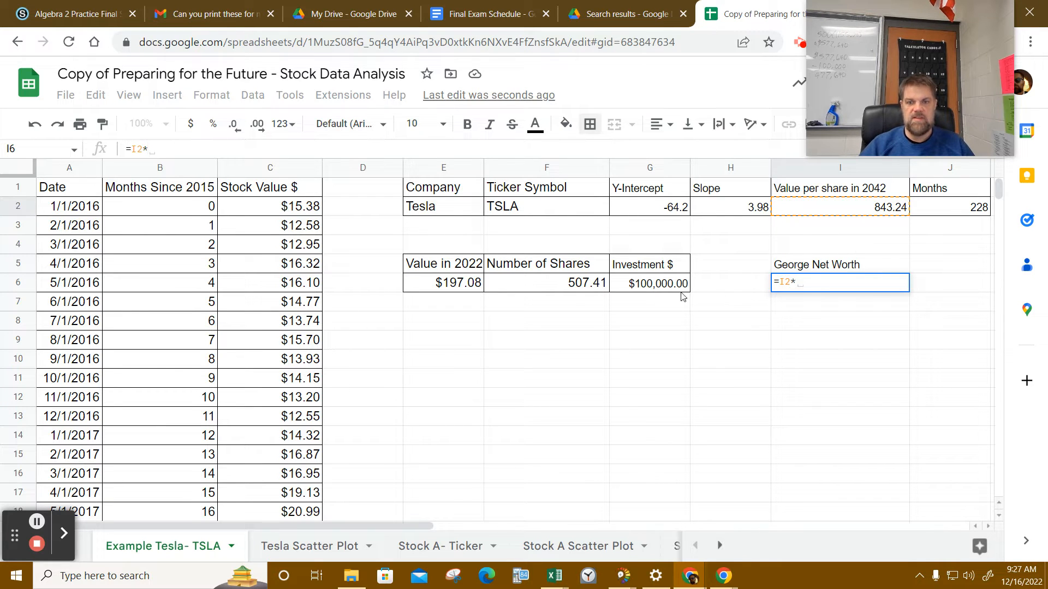
click(576, 288)
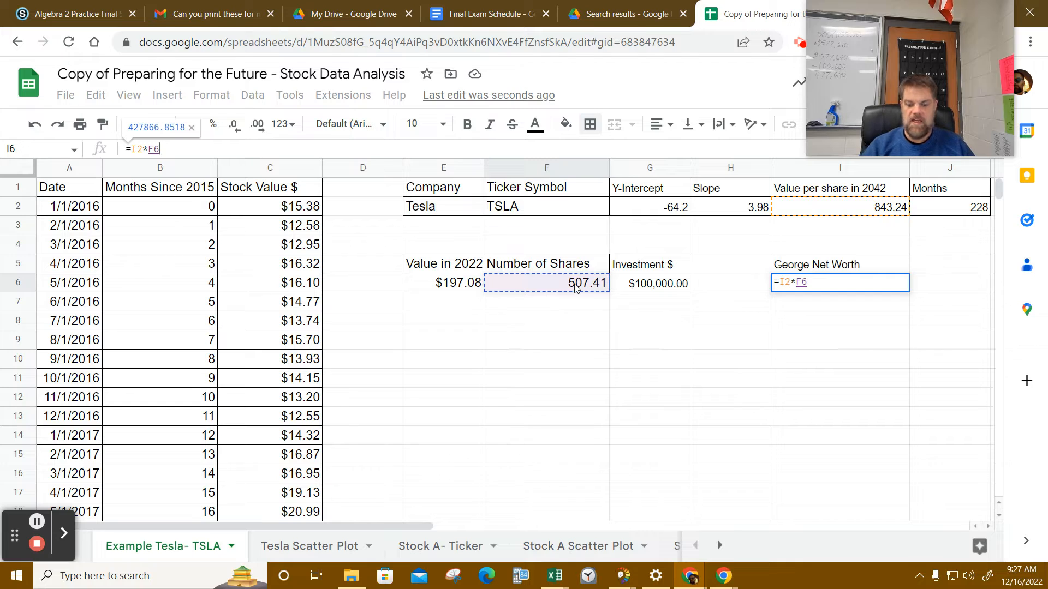
key(Return)
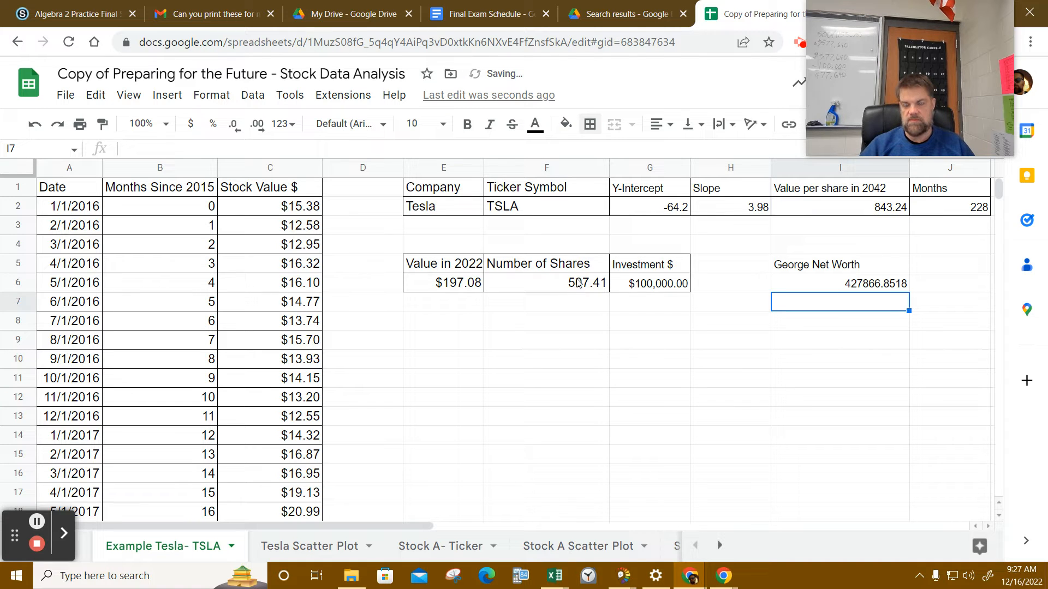
Reduce the net worth in I6 to two decimal places and format it as Currency
click(891, 286)
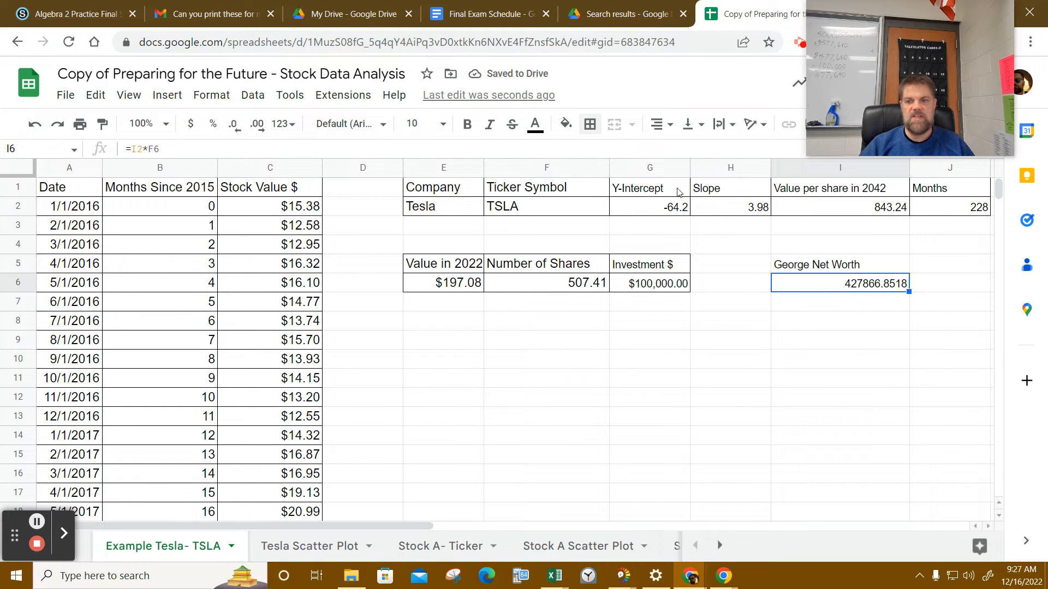
click(236, 127)
click(236, 127)
click(236, 127)
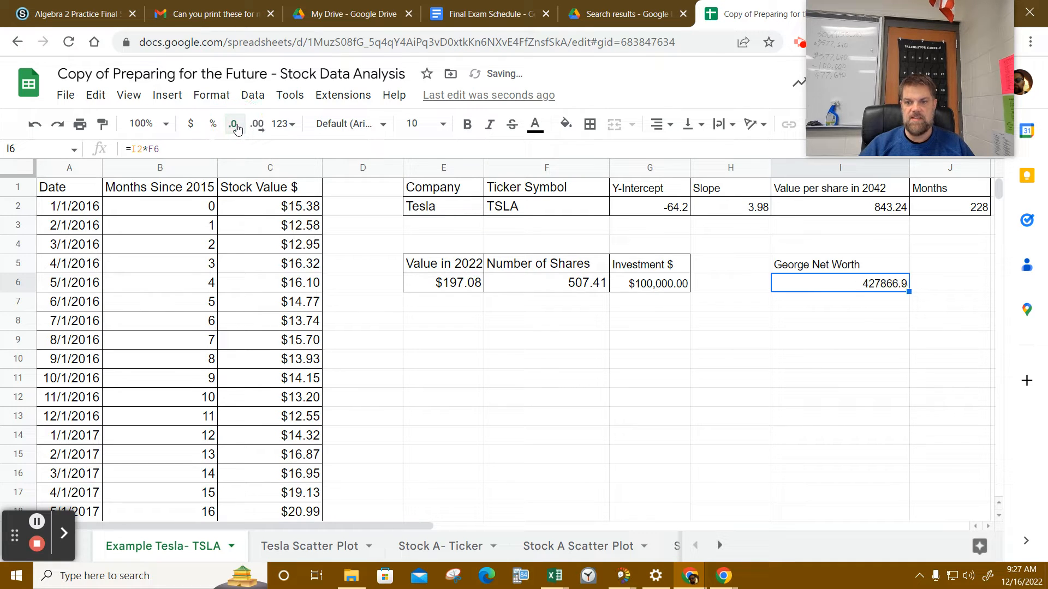
click(257, 125)
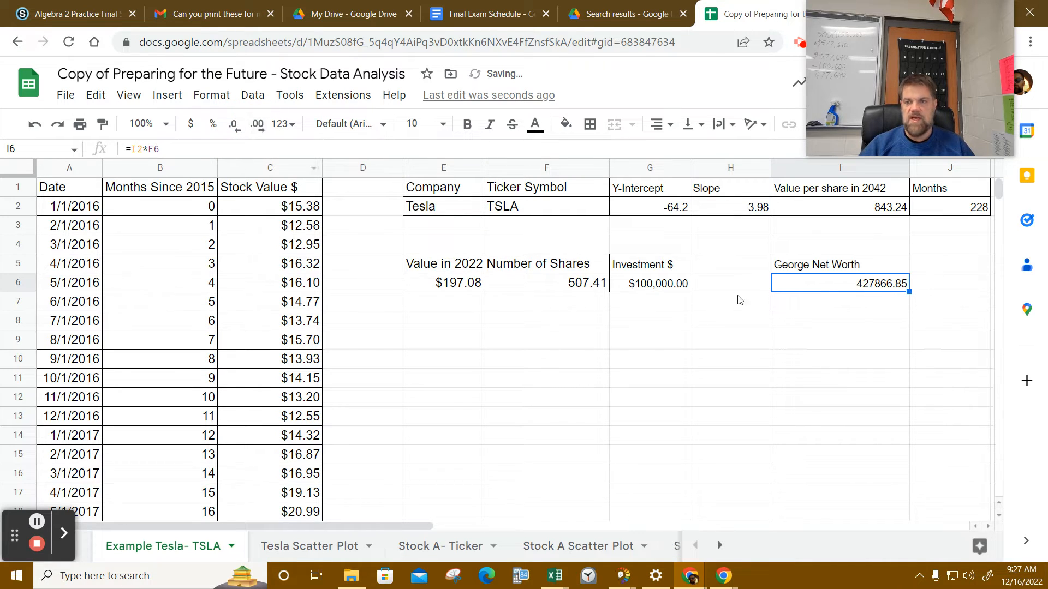
click(290, 95)
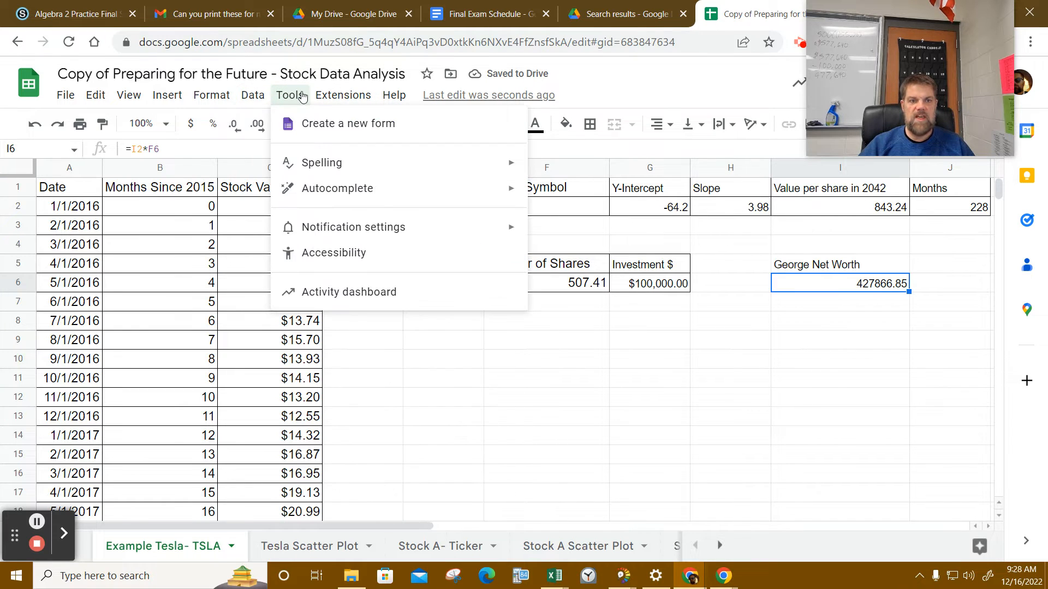
mouse_move(212, 95)
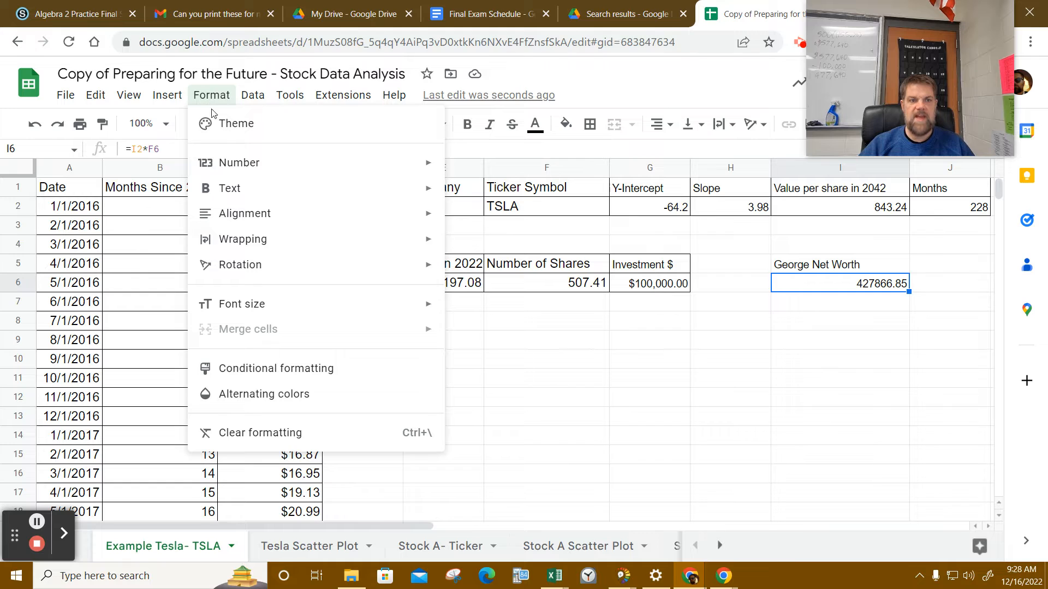
mouse_move(240, 163)
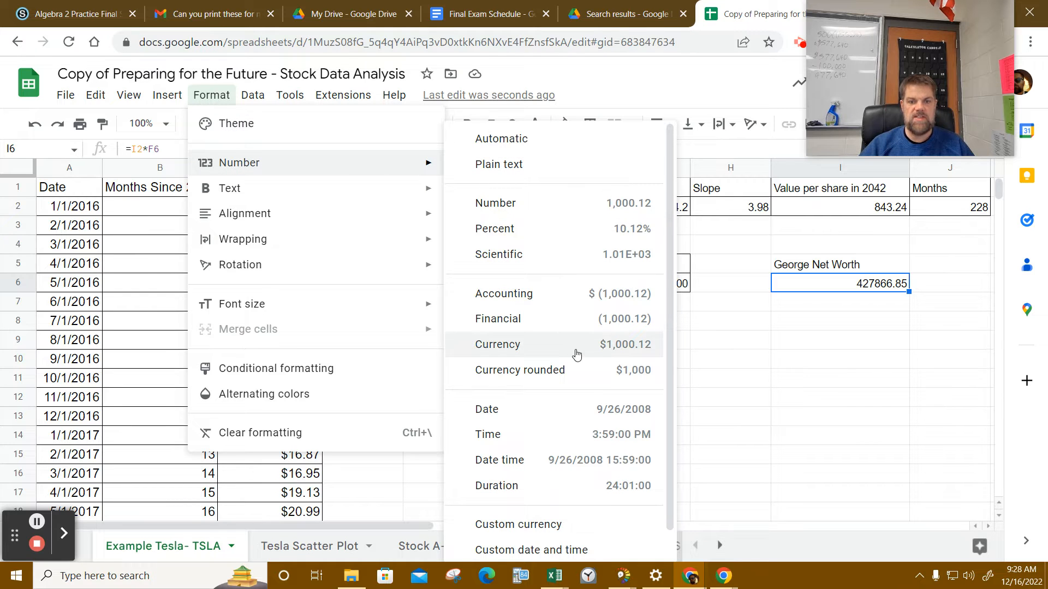
click(577, 354)
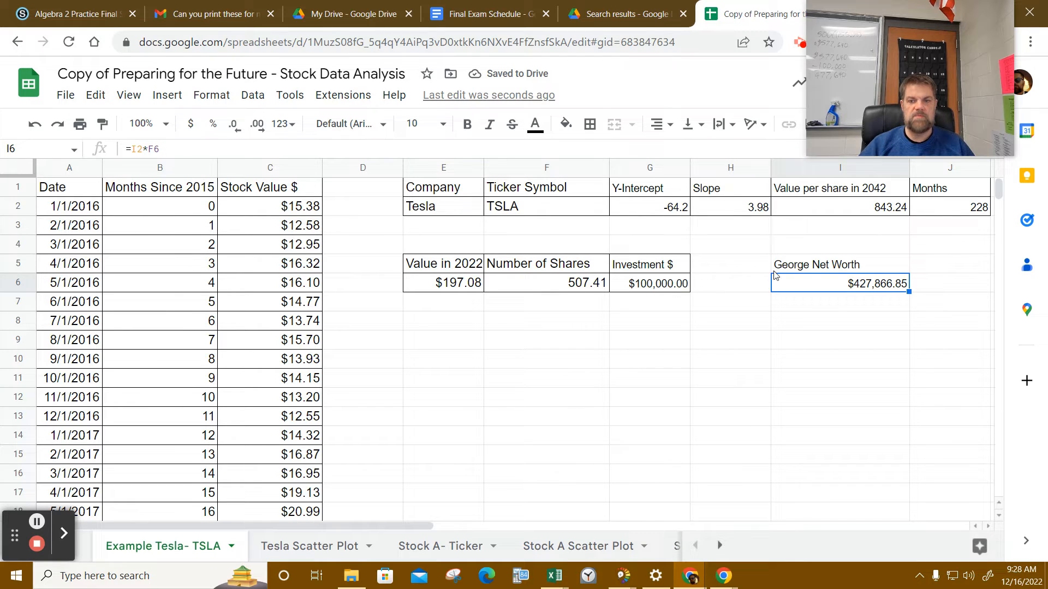
Apply all borders to the net worth header and value in I5:I6
click(858, 268)
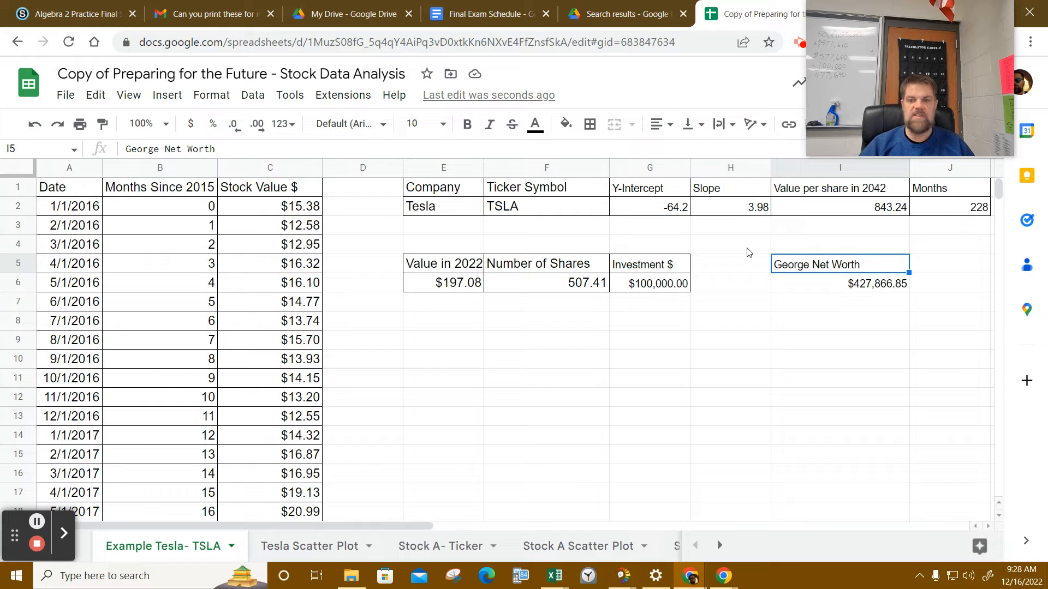
drag(889, 267, 890, 292)
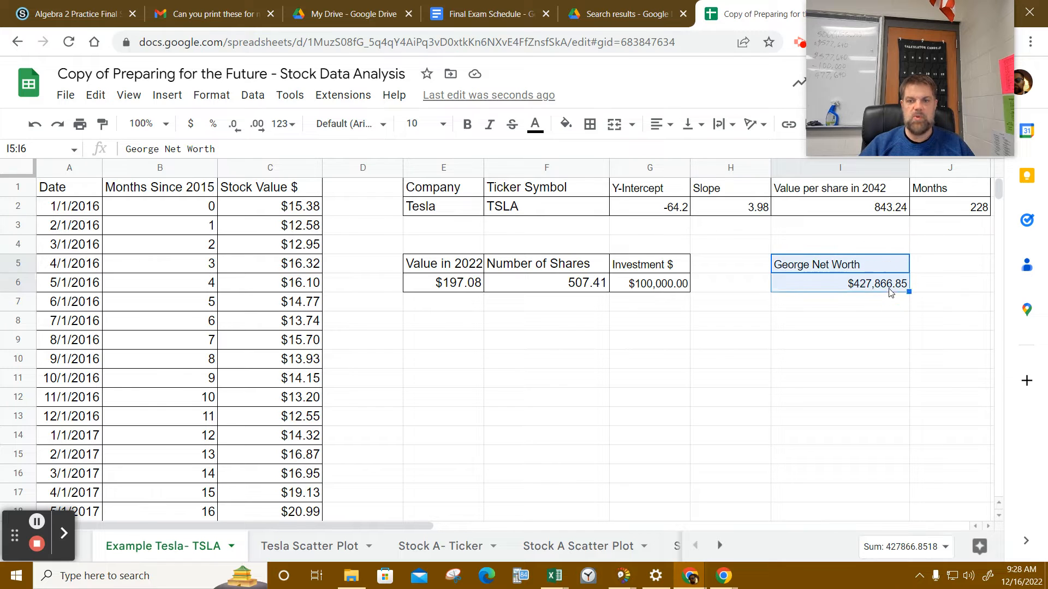
click(591, 125)
click(596, 154)
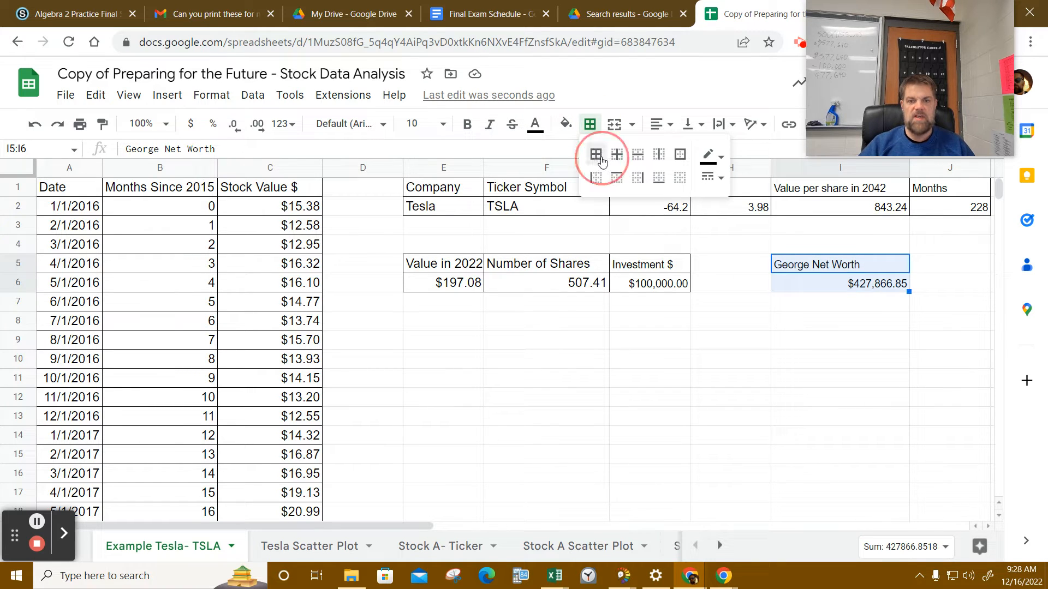
click(756, 446)
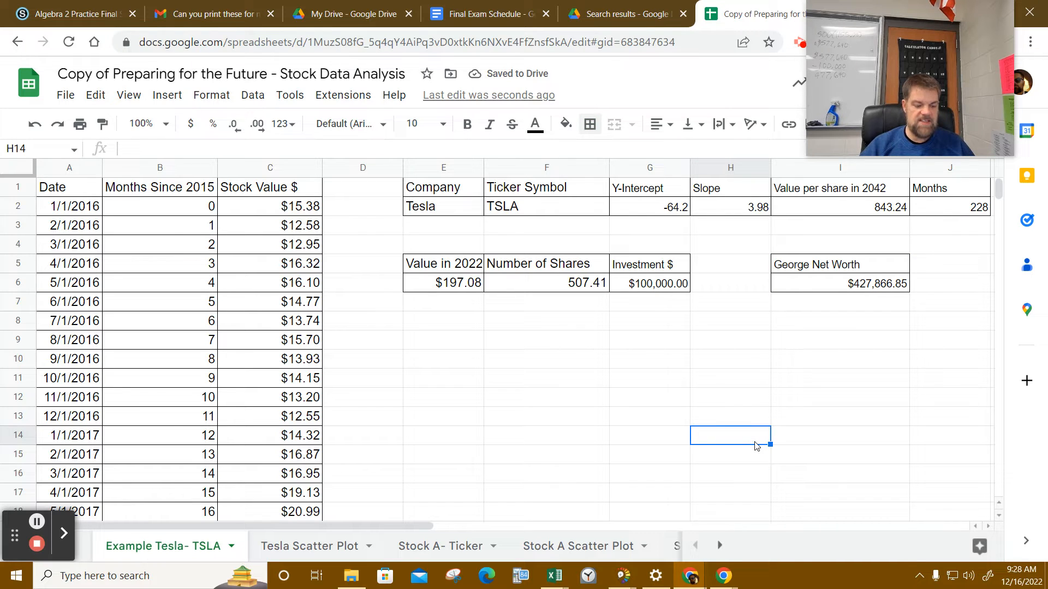
Set the font size of the entire sheet to 12
key(ctrl+a)
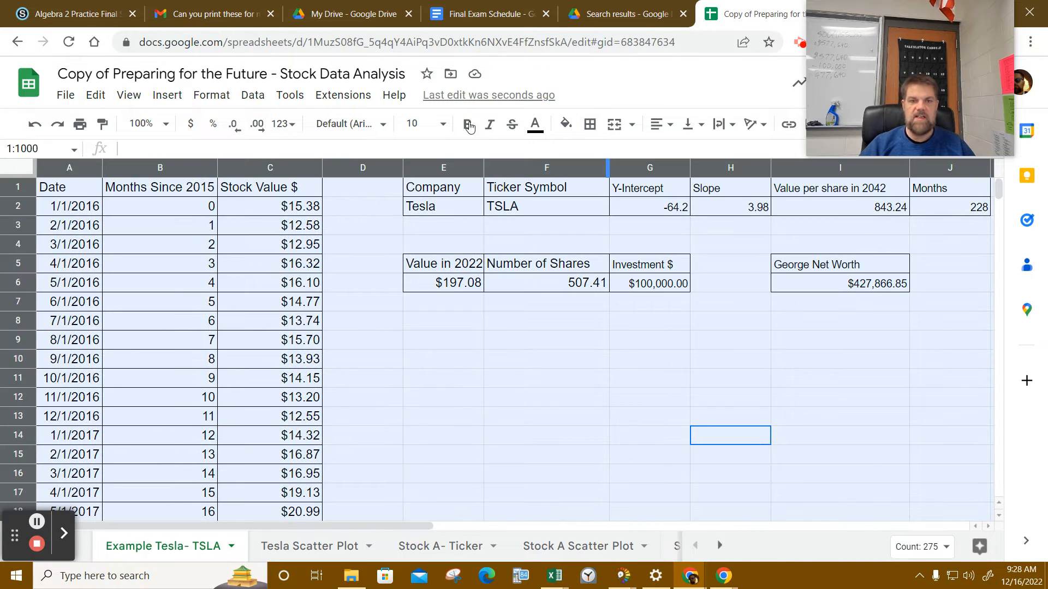
click(442, 124)
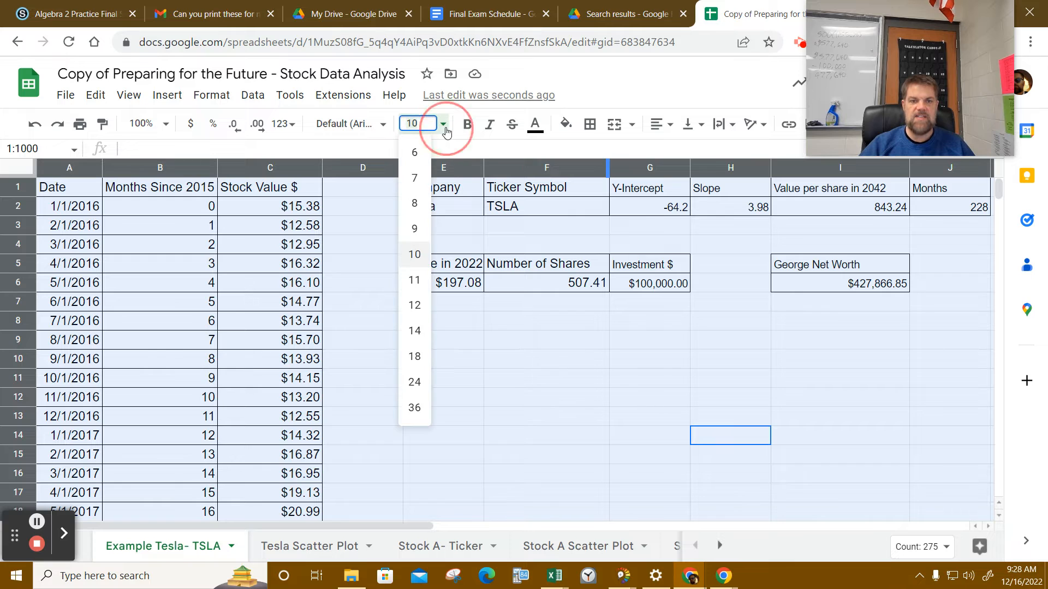
click(415, 305)
click(521, 335)
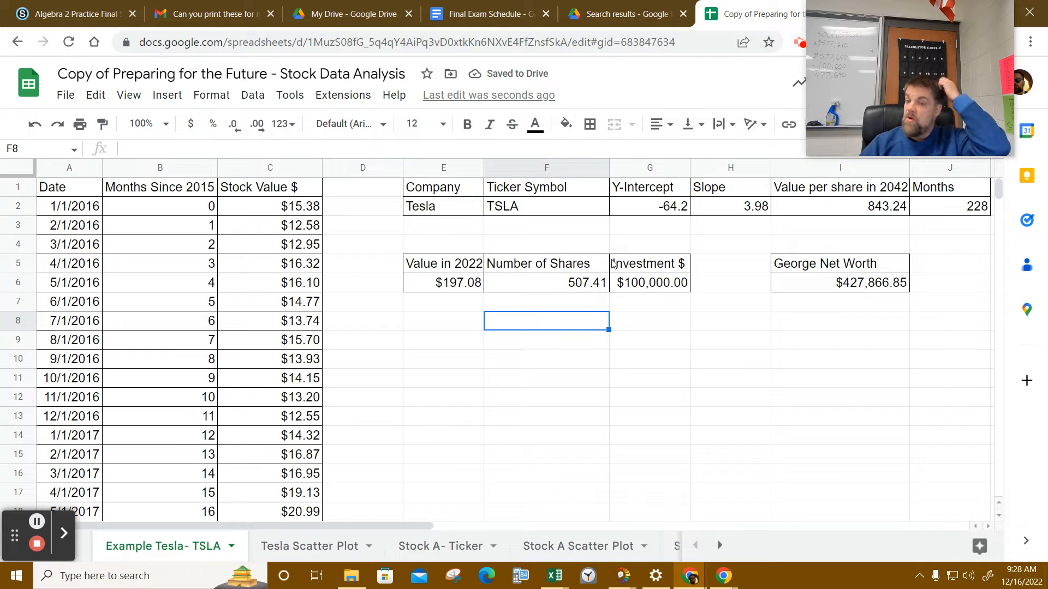
Change the investment amount in G6 to 50000
click(780, 303)
click(839, 281)
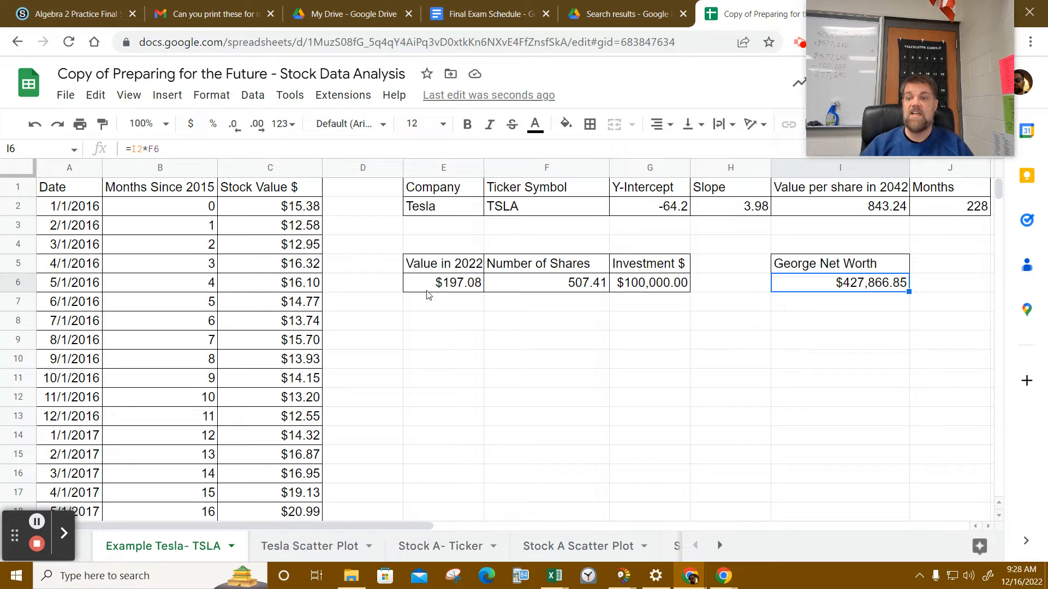
click(645, 285)
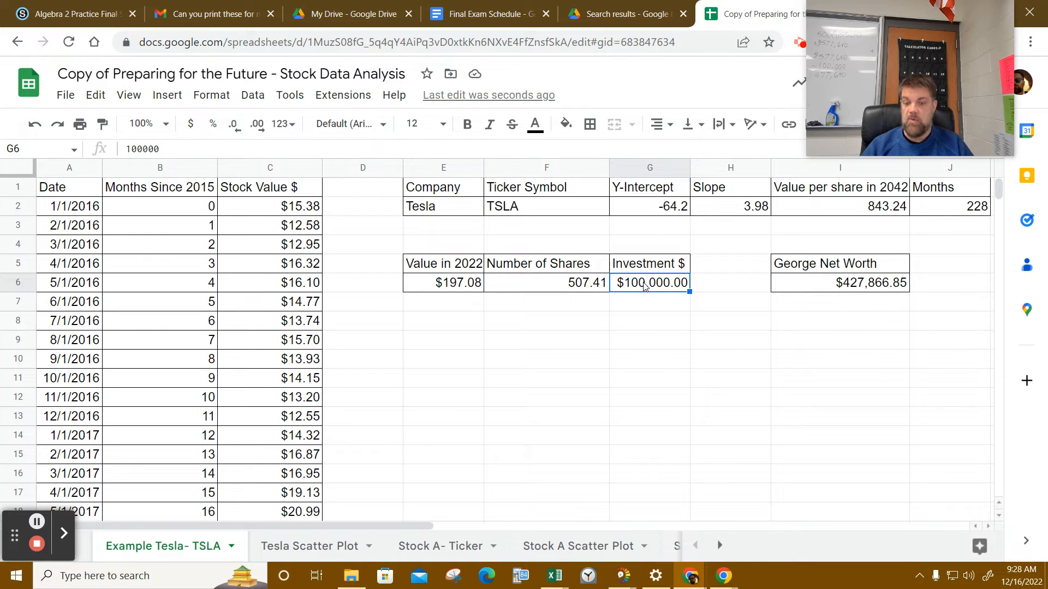
text(50000)
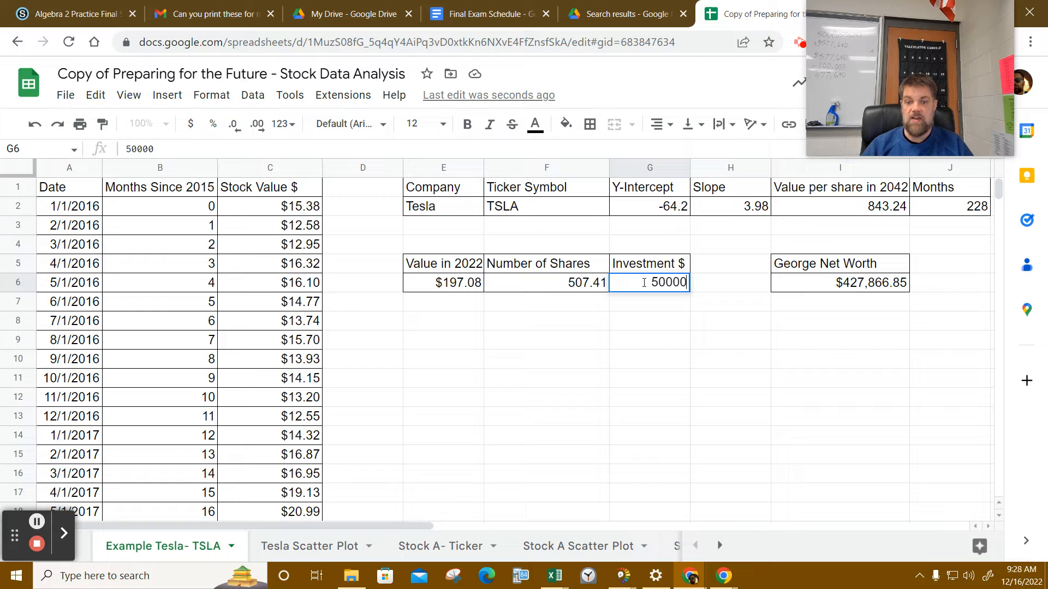
key(Return)
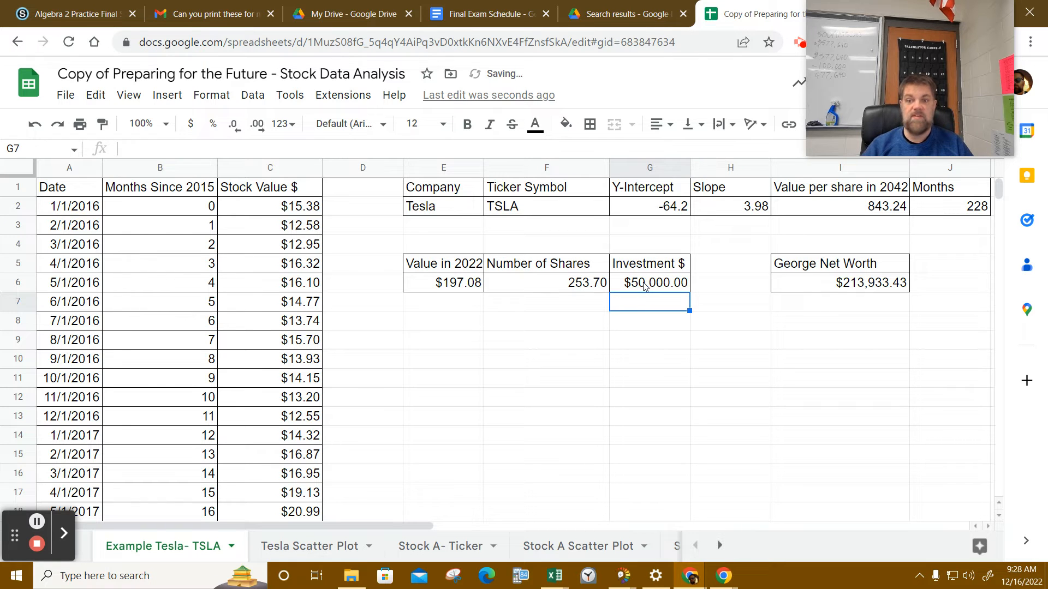
click(644, 287)
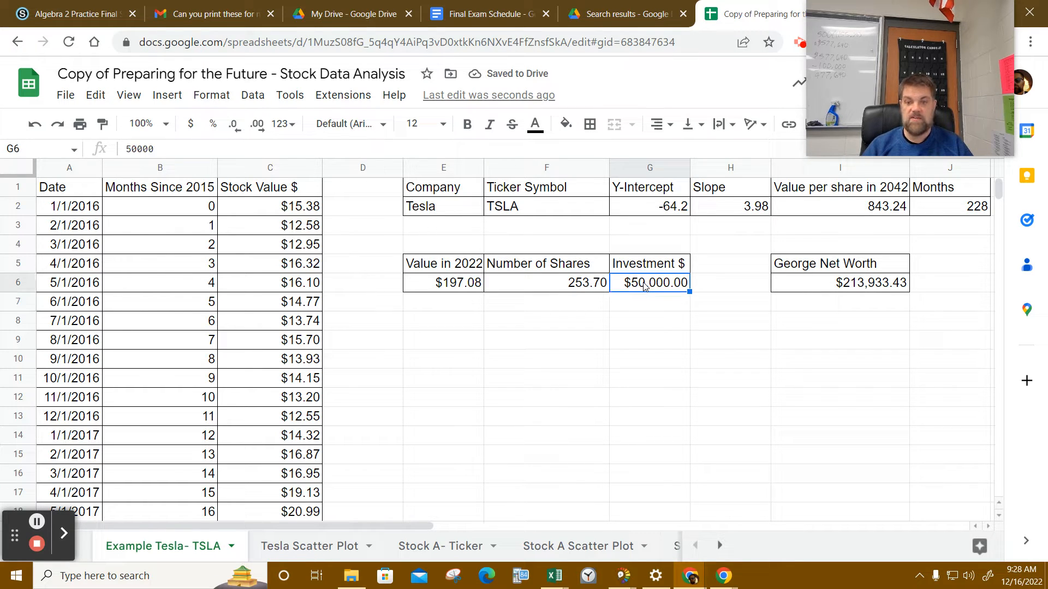
click(660, 320)
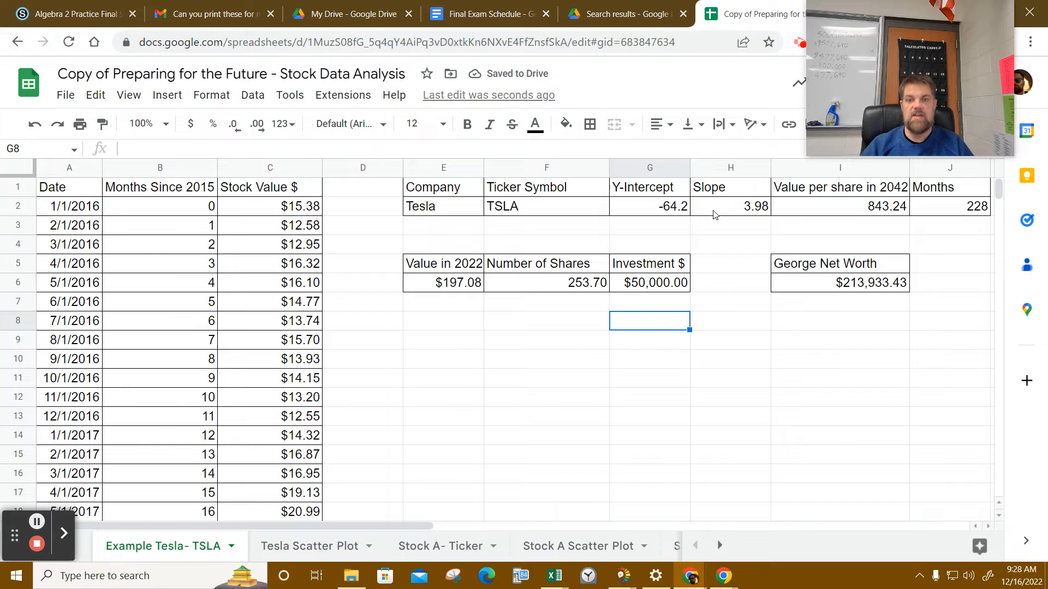
Examine the y-intercept, the slope and the formula behind the 2042 value per share in row 2
click(683, 209)
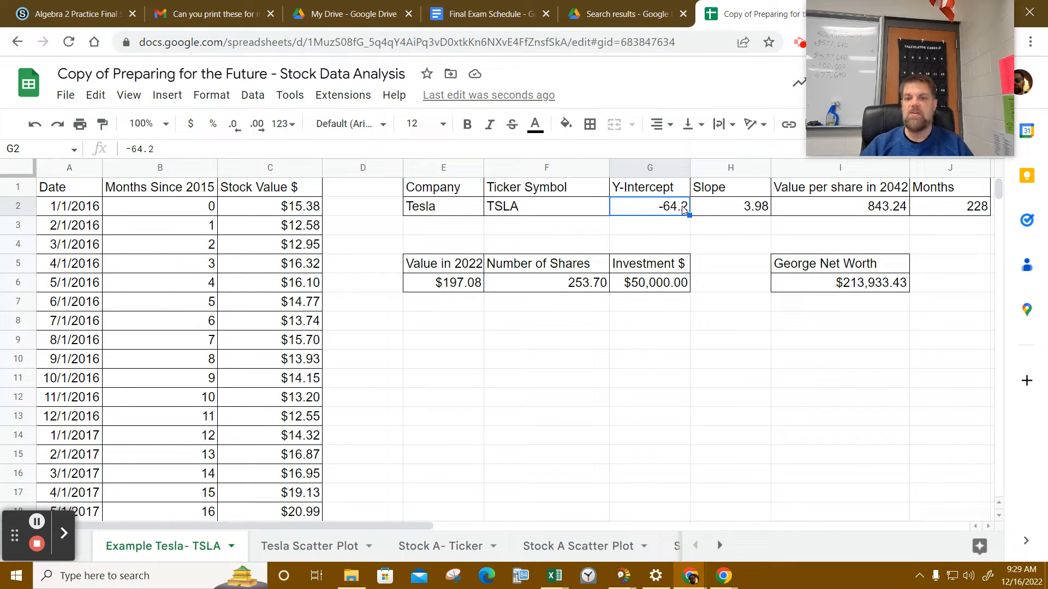
click(730, 211)
click(833, 212)
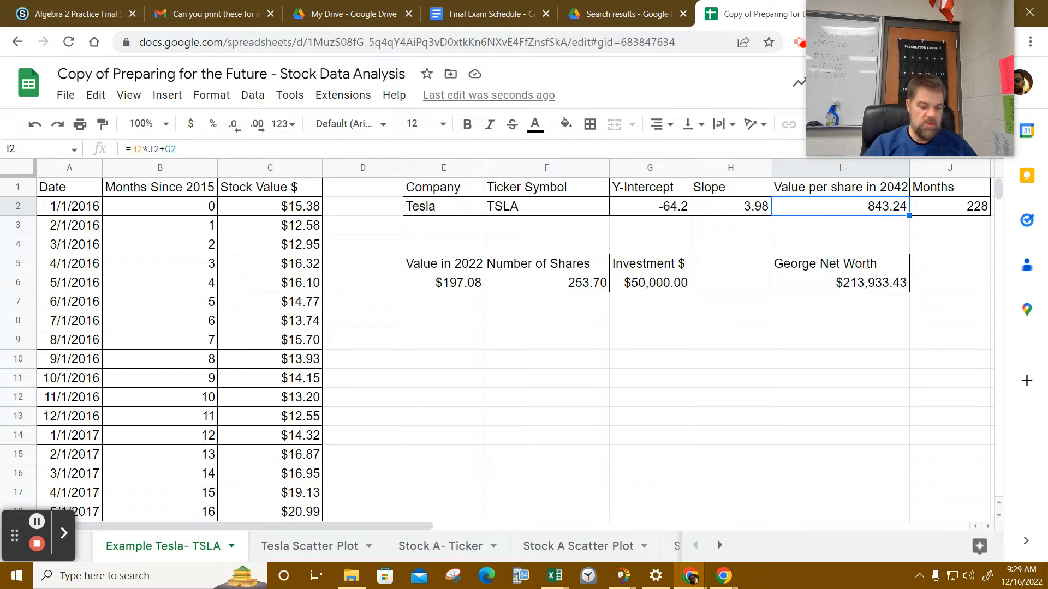
key(alt+i)
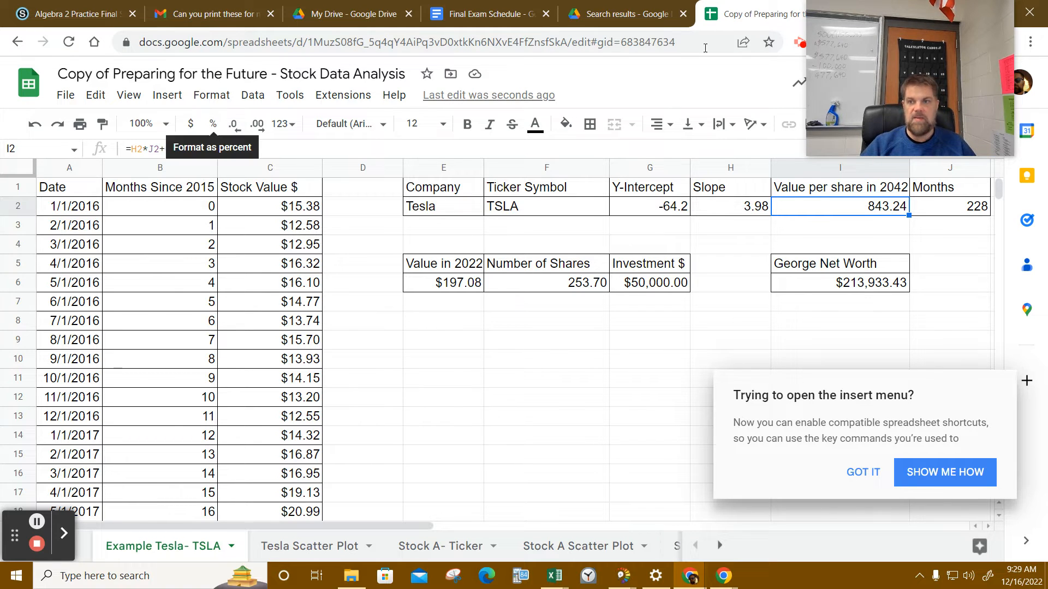
mouse_move(855, 31)
drag(855, 30, 529, 31)
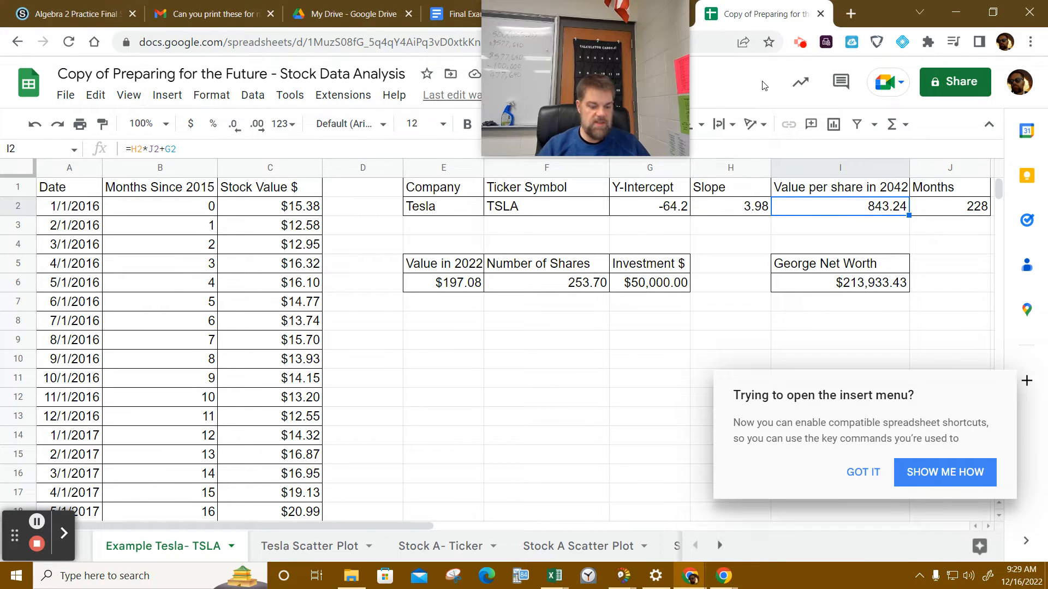
key(ctrl+v)
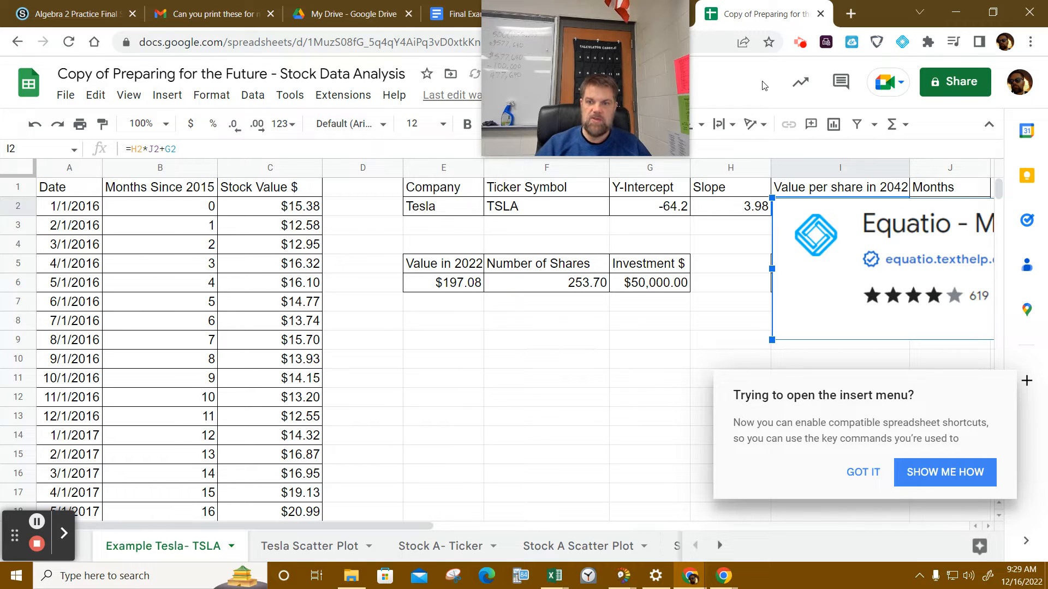
key(ctrl+z)
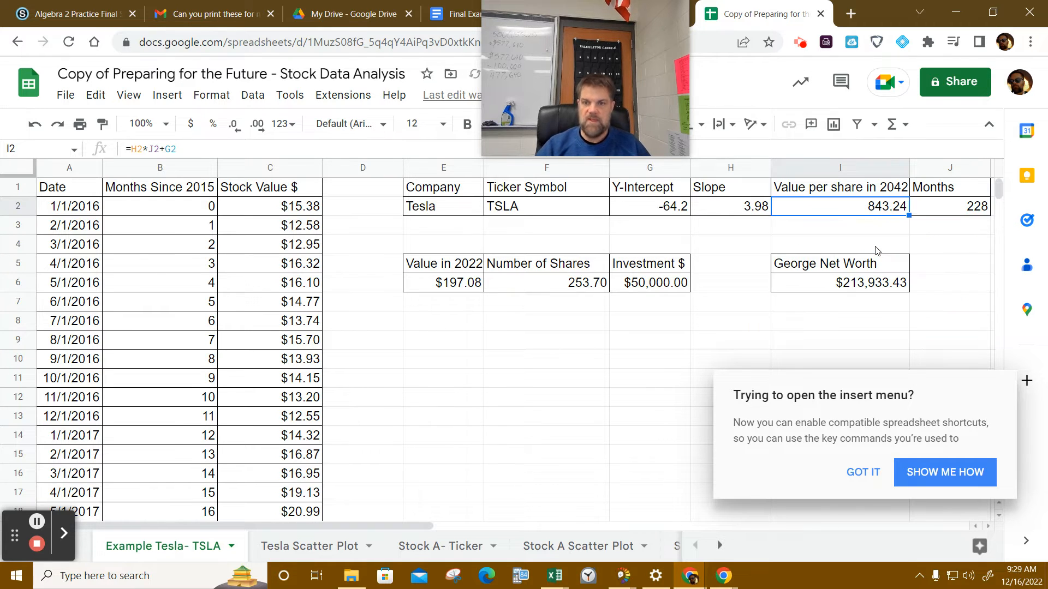
Hide the menus and enlarge the page to examine the 2042 value-per-share formula and the months in J2
click(990, 125)
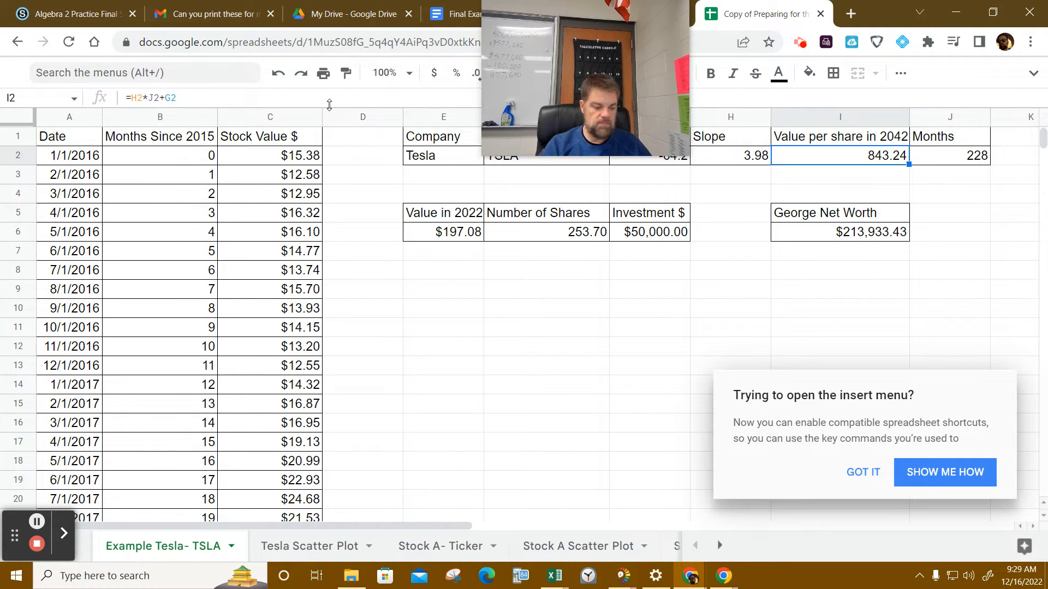
key(ctrl+plus)
key(ctrl+plus)
key(ctrl+plus)
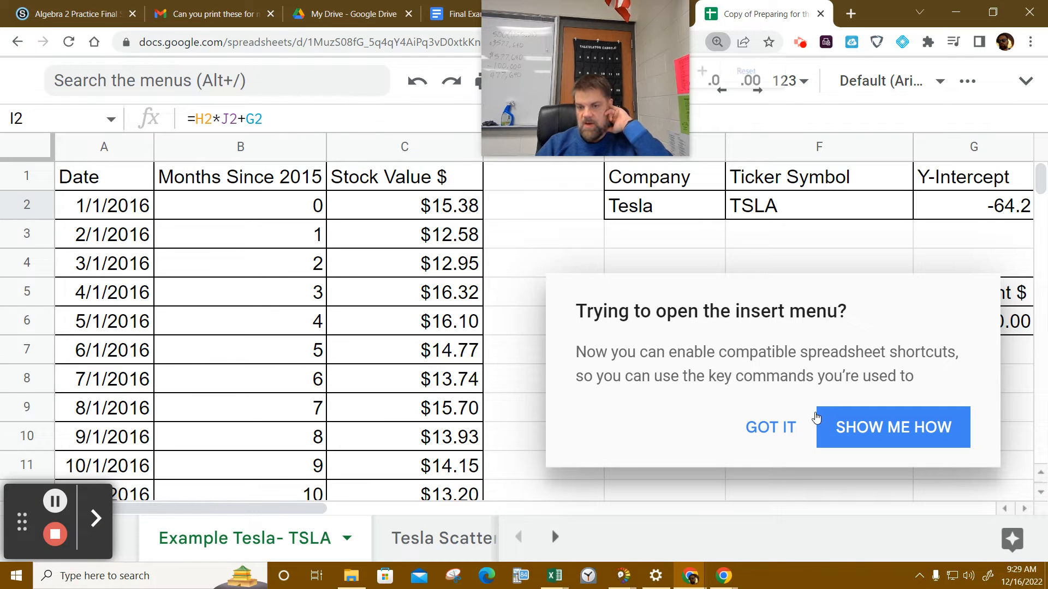
click(773, 429)
drag(268, 511, 487, 521)
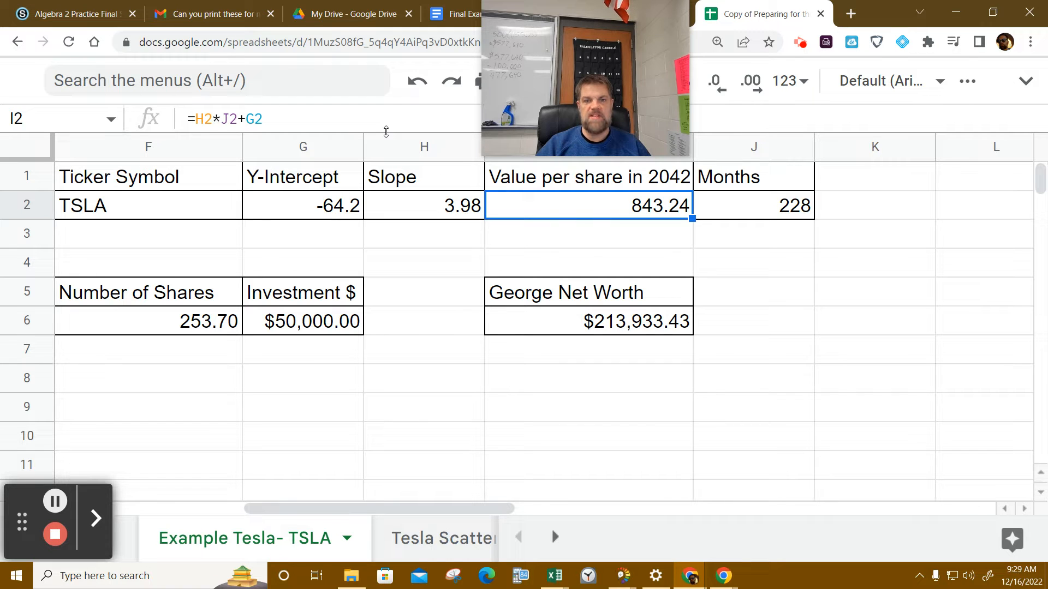
click(775, 211)
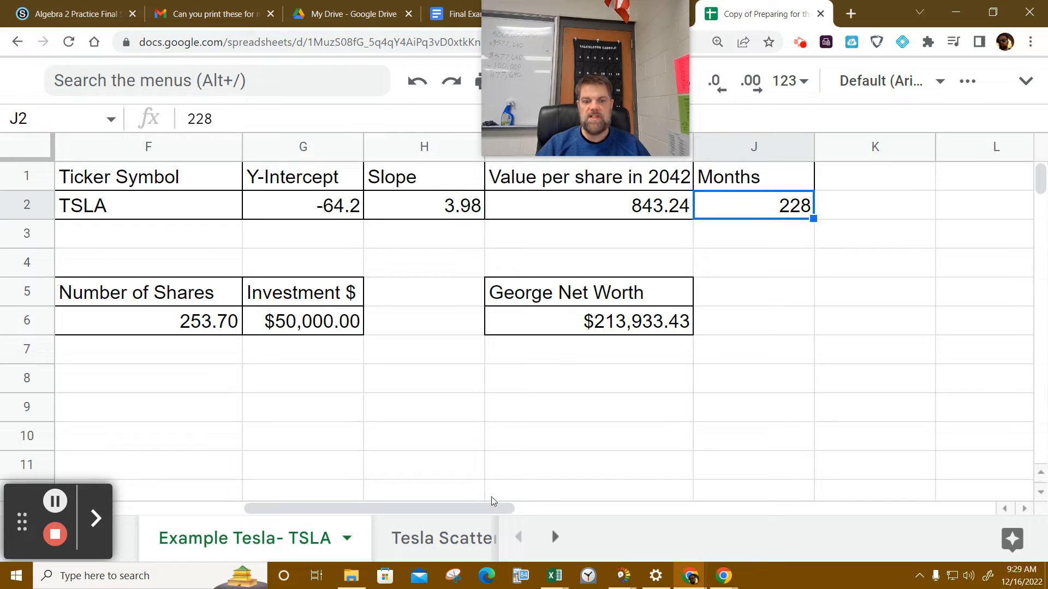
Examine the row 6 formulas for the 2022 value, the number of shares and the net worth, plus the investment amount
drag(486, 509, 417, 503)
click(226, 325)
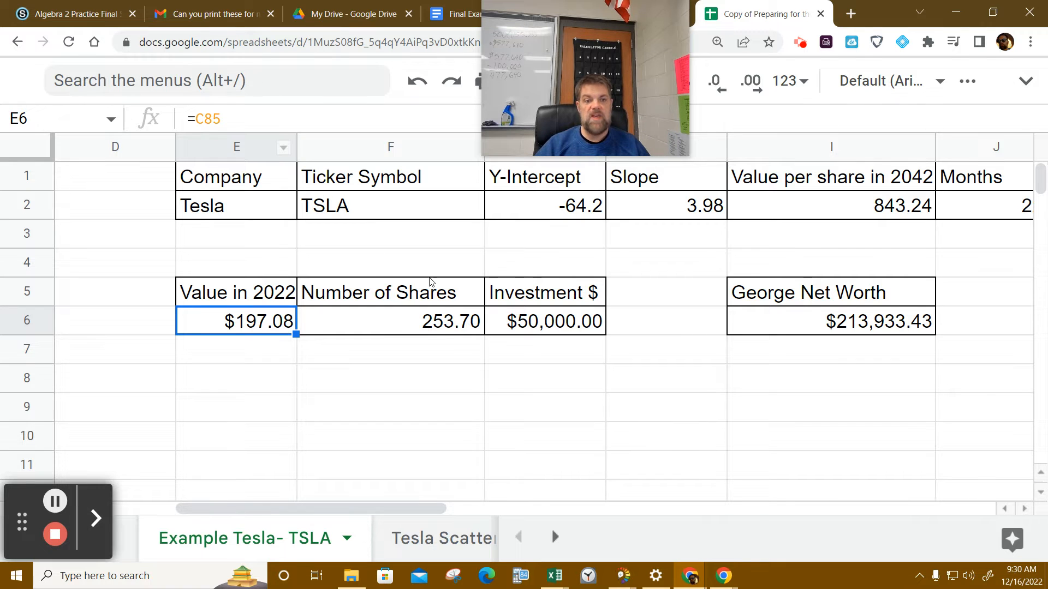
click(439, 326)
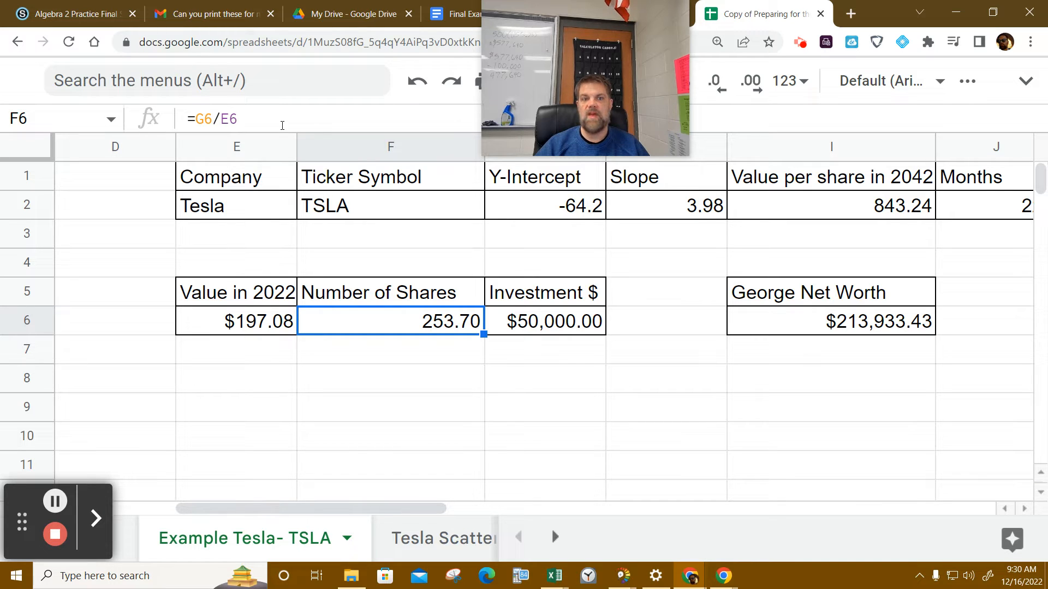
click(532, 323)
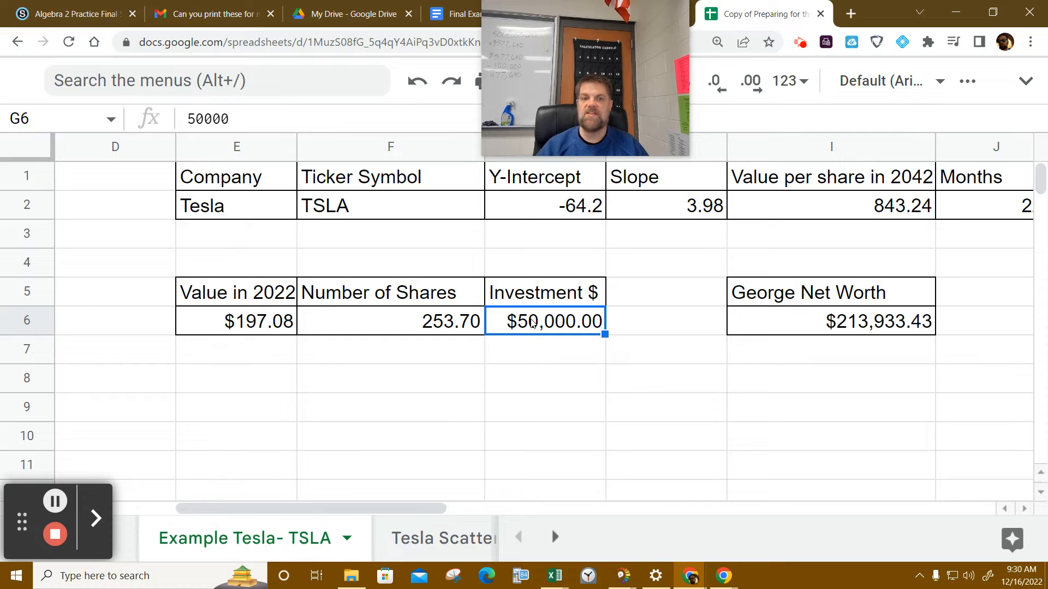
click(379, 331)
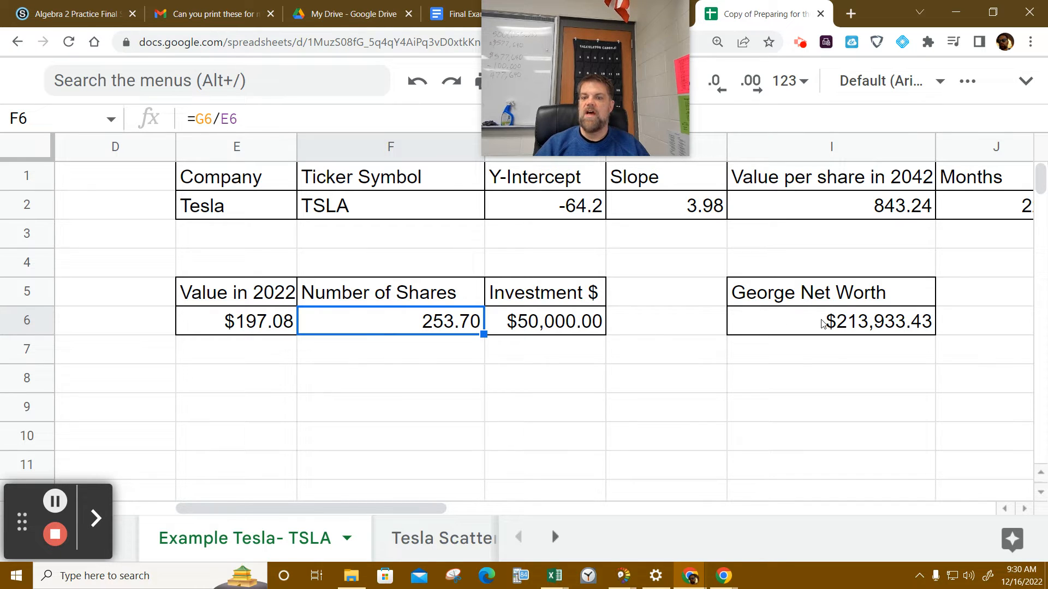
click(823, 322)
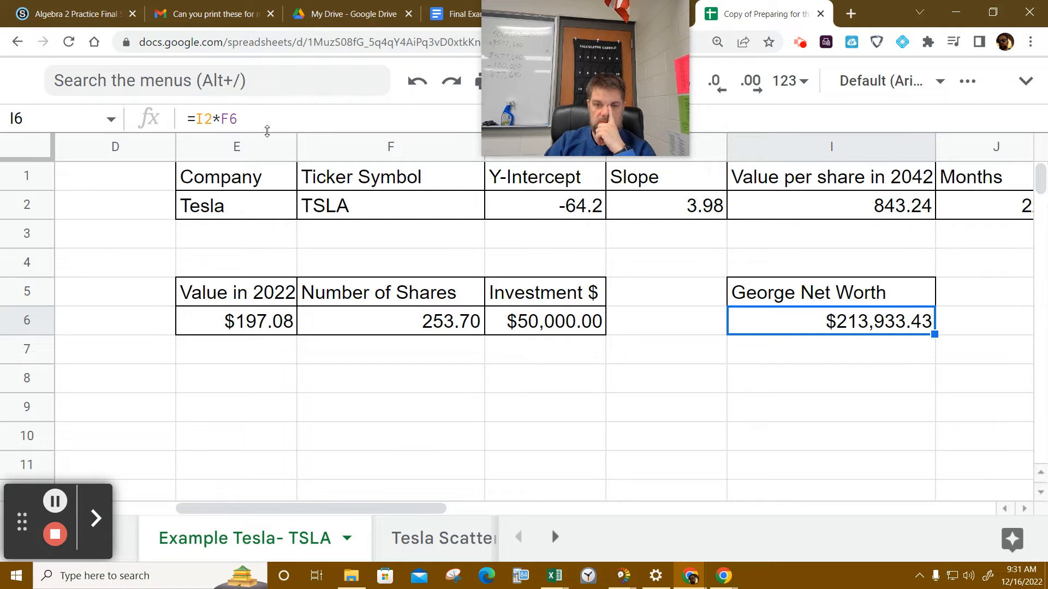
Enlarge the page and examine the 2042 value-per-share formula in I2 with the y-intercept, slope and months cells it uses
click(559, 204)
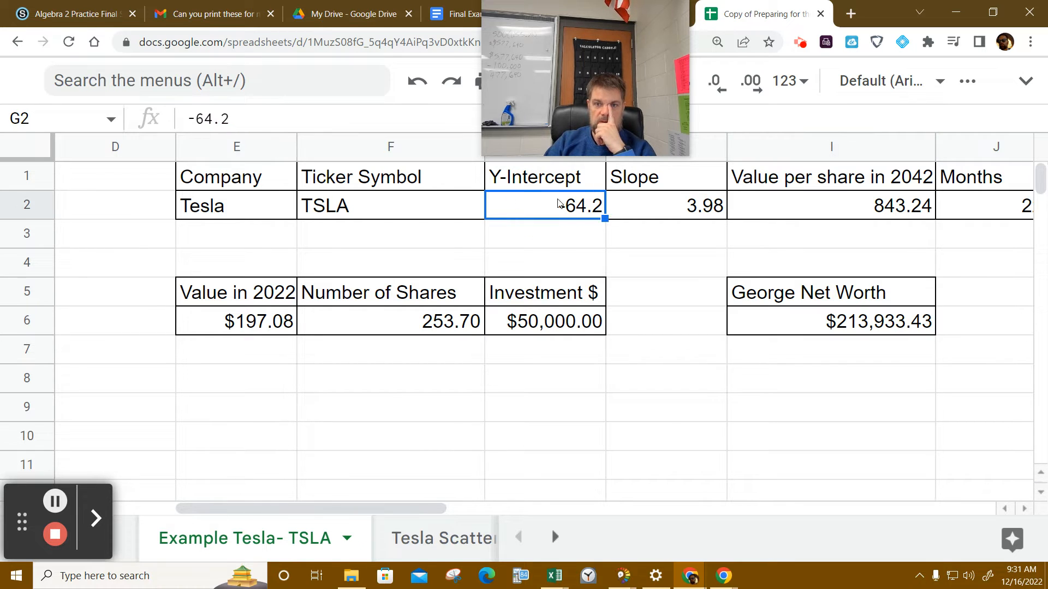
click(844, 206)
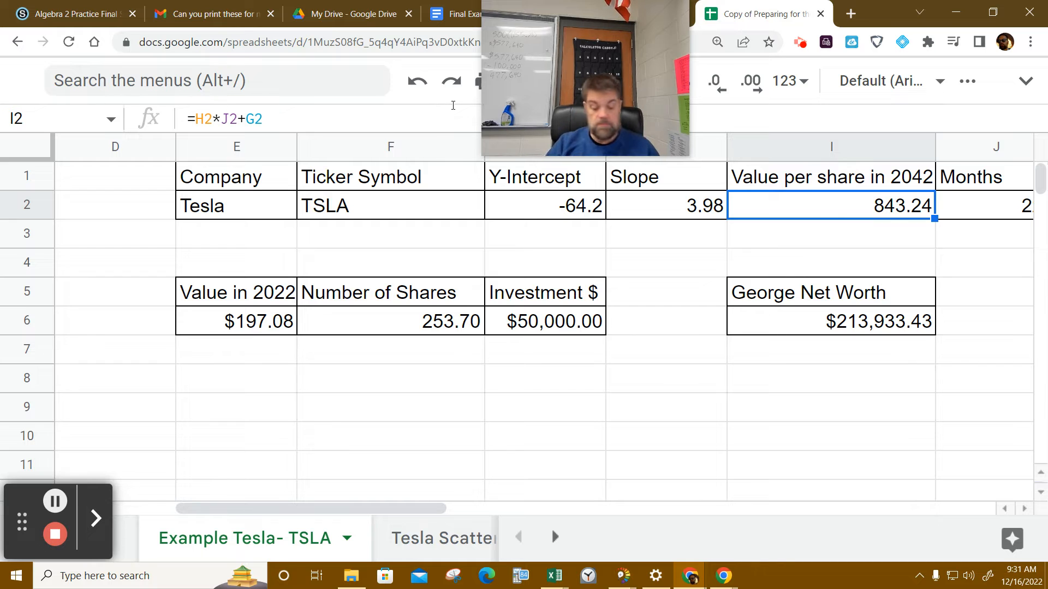
key(ctrl+plus)
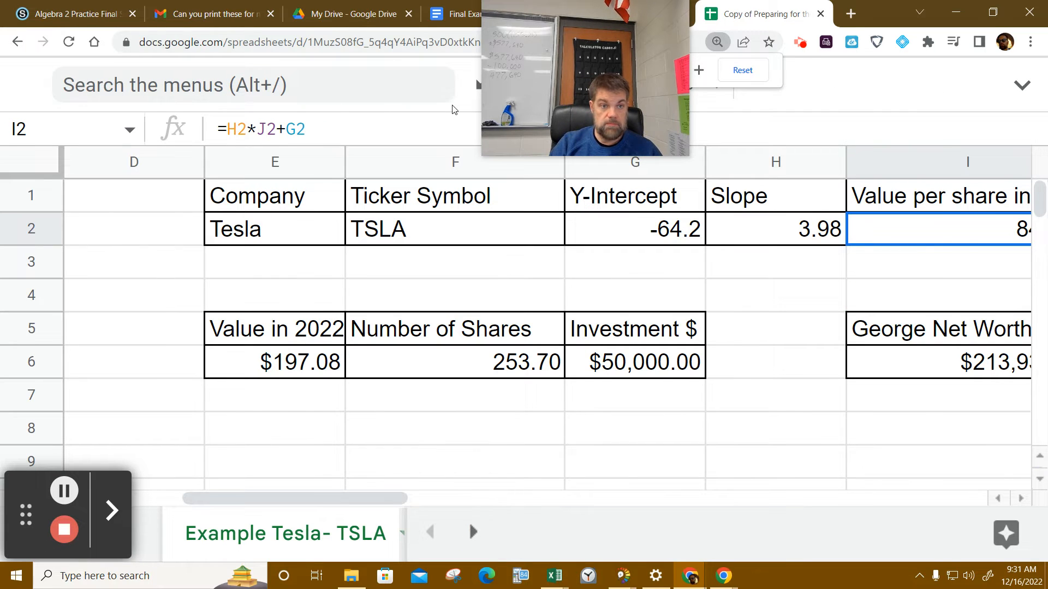
key(ctrl+plus)
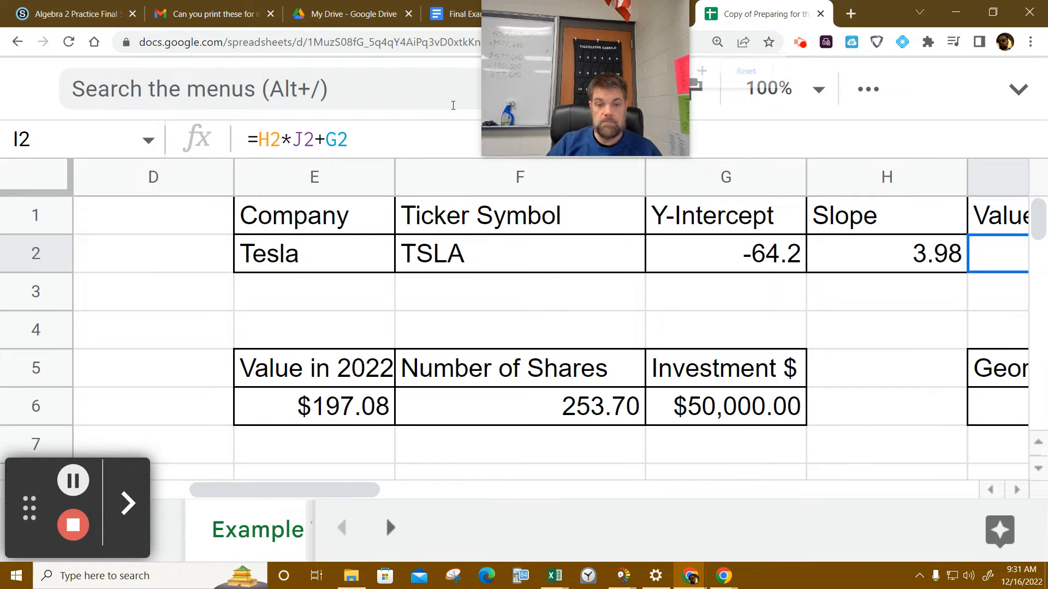
drag(313, 494, 411, 490)
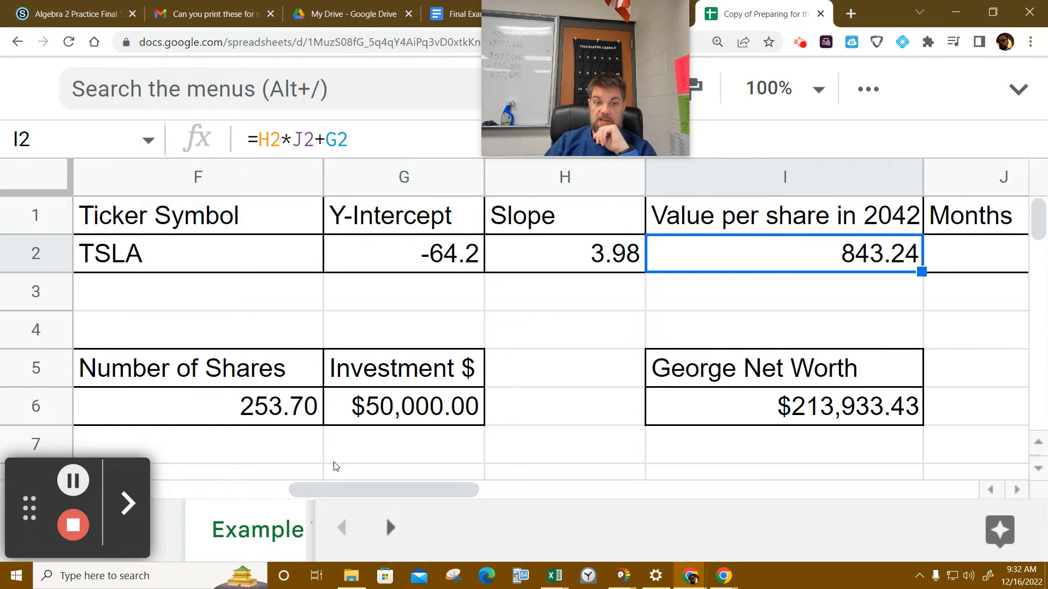
drag(358, 145, 251, 143)
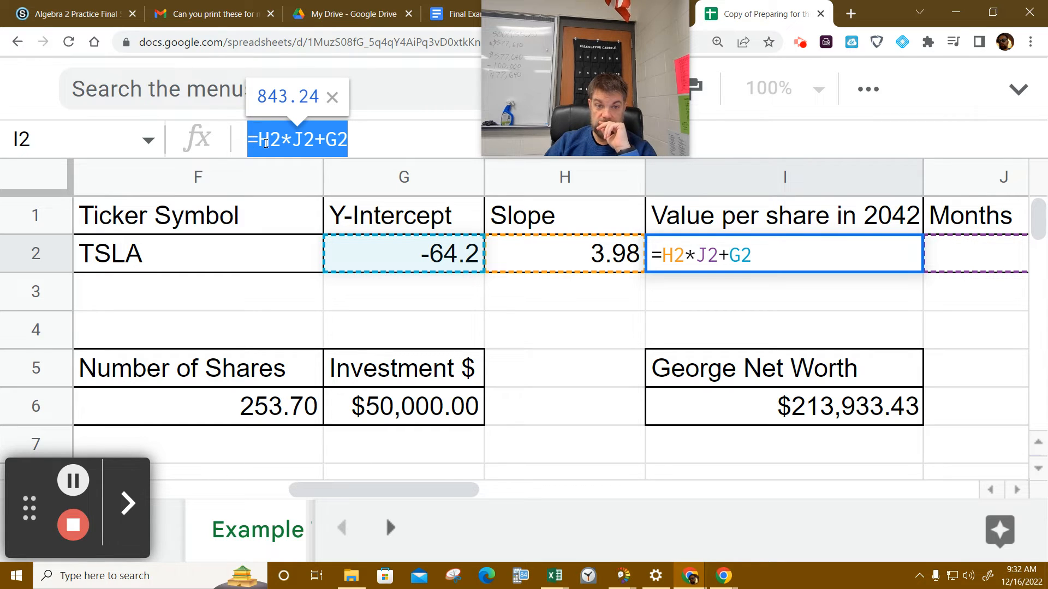
click(397, 149)
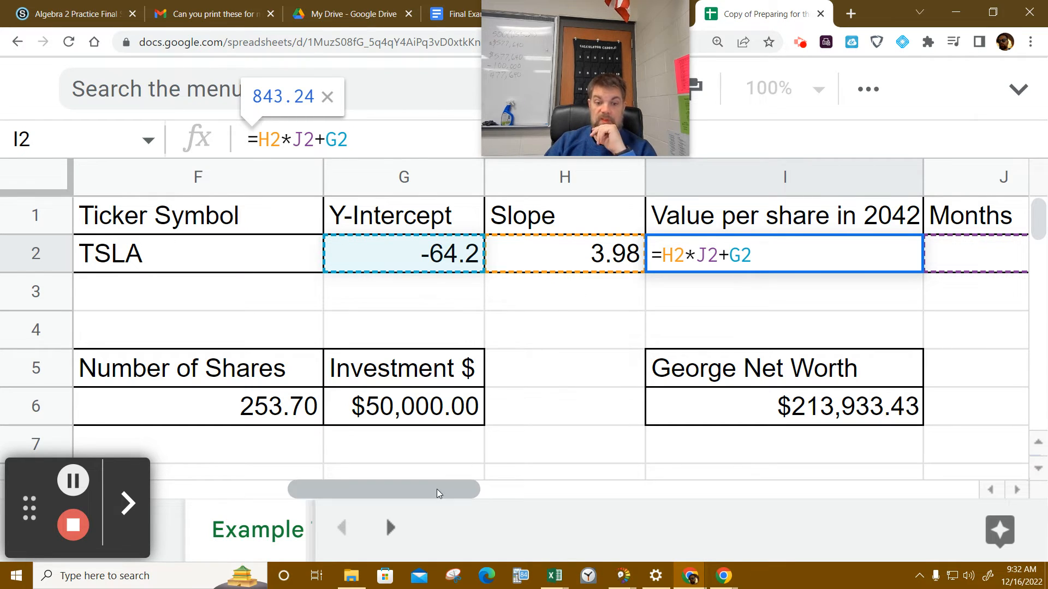
drag(436, 489, 401, 493)
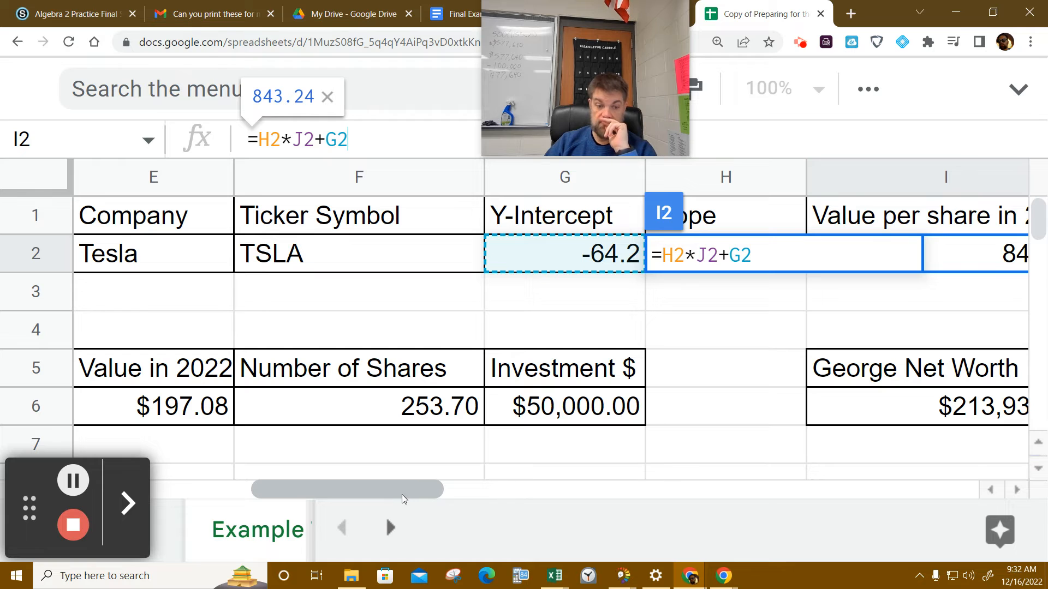
drag(404, 485, 361, 491)
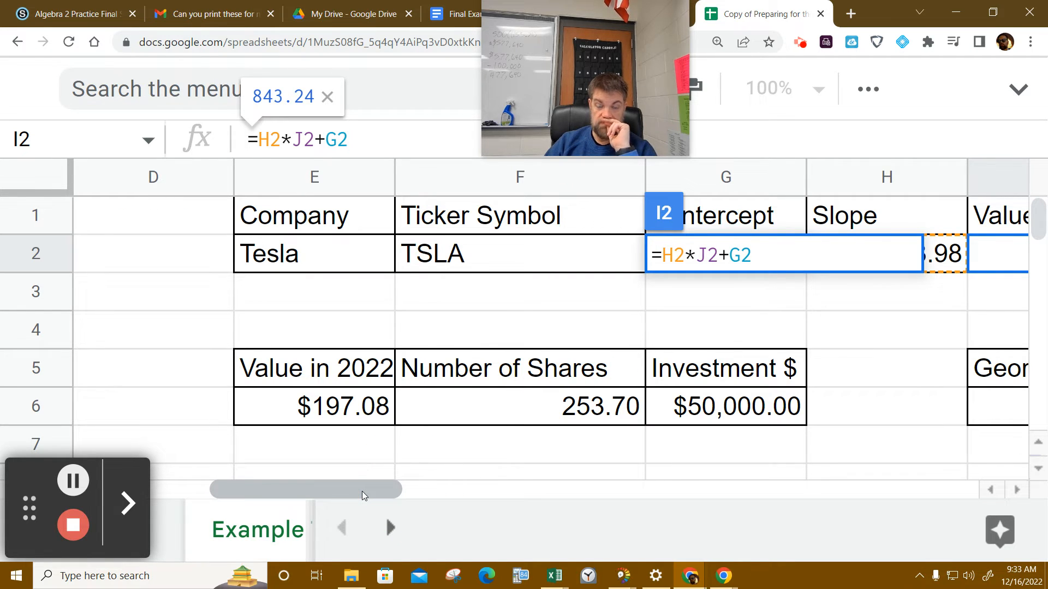
Examine the 2022 value reference in E6 and the number-of-shares formula in F6 with the cells it uses
click(351, 406)
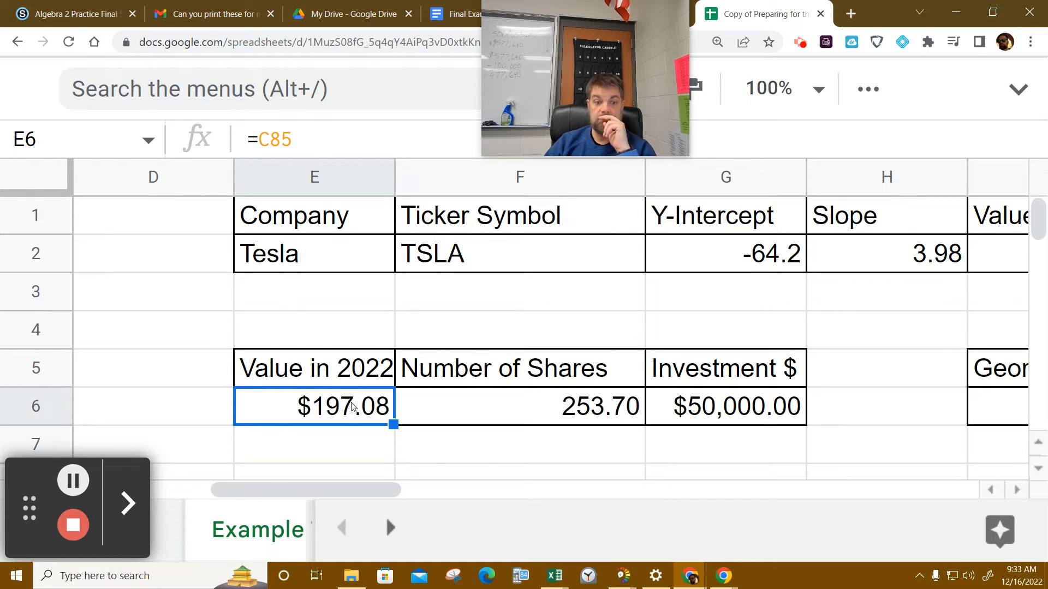
click(444, 405)
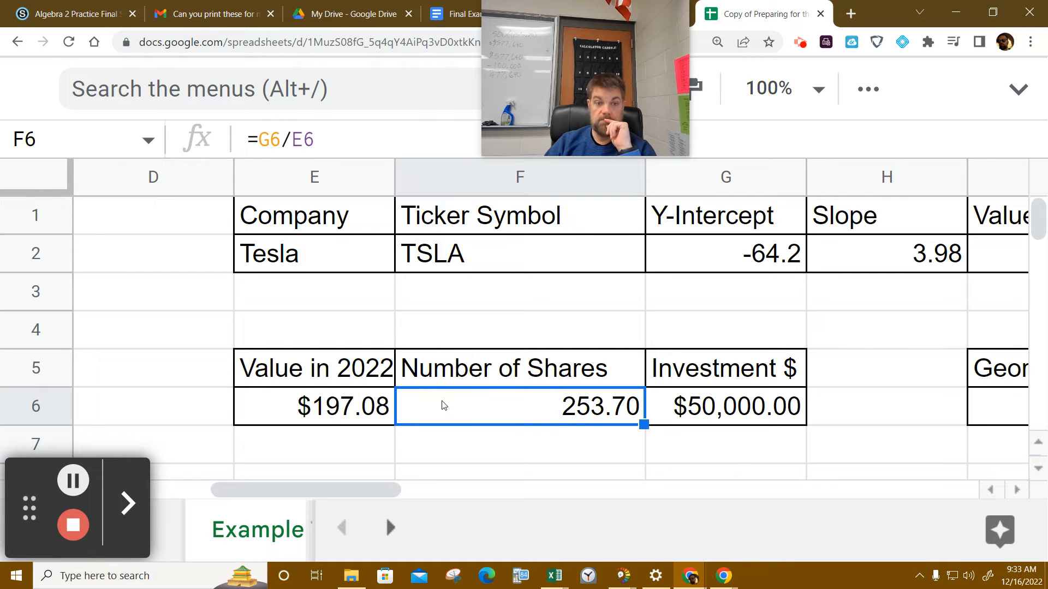
click(330, 417)
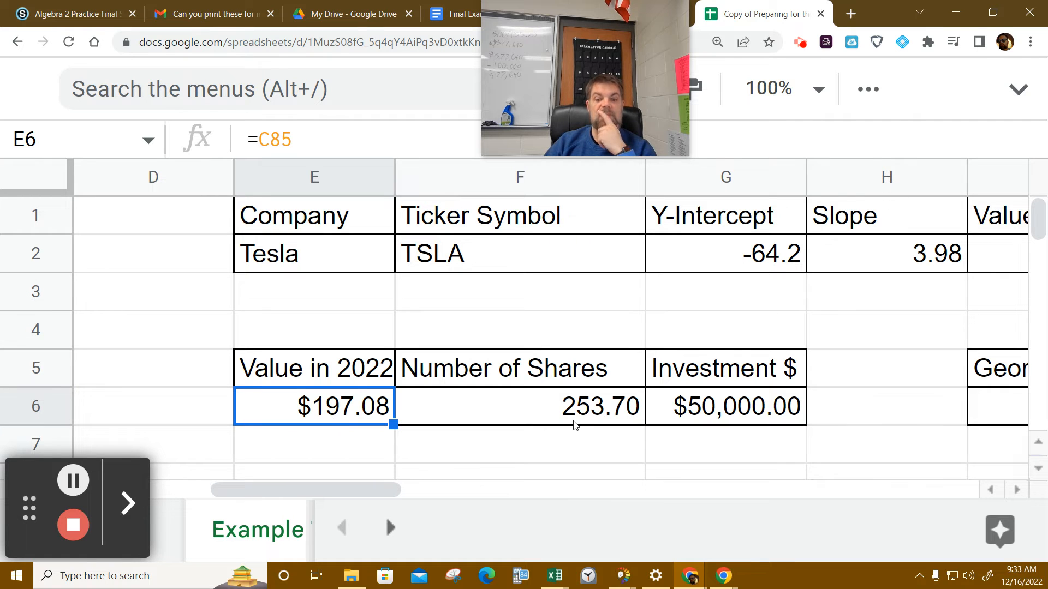
click(586, 409)
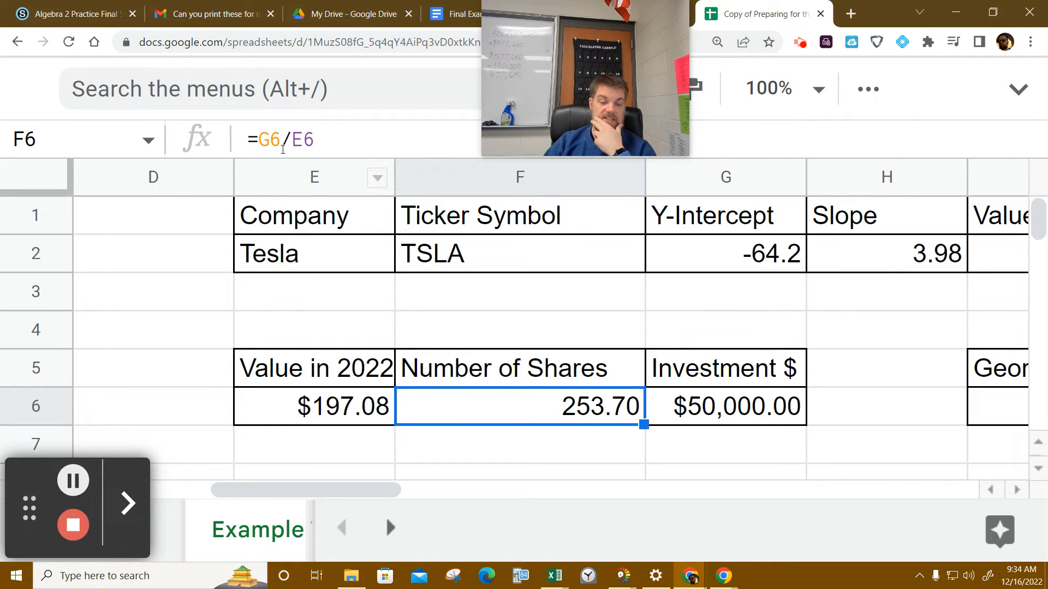
click(312, 144)
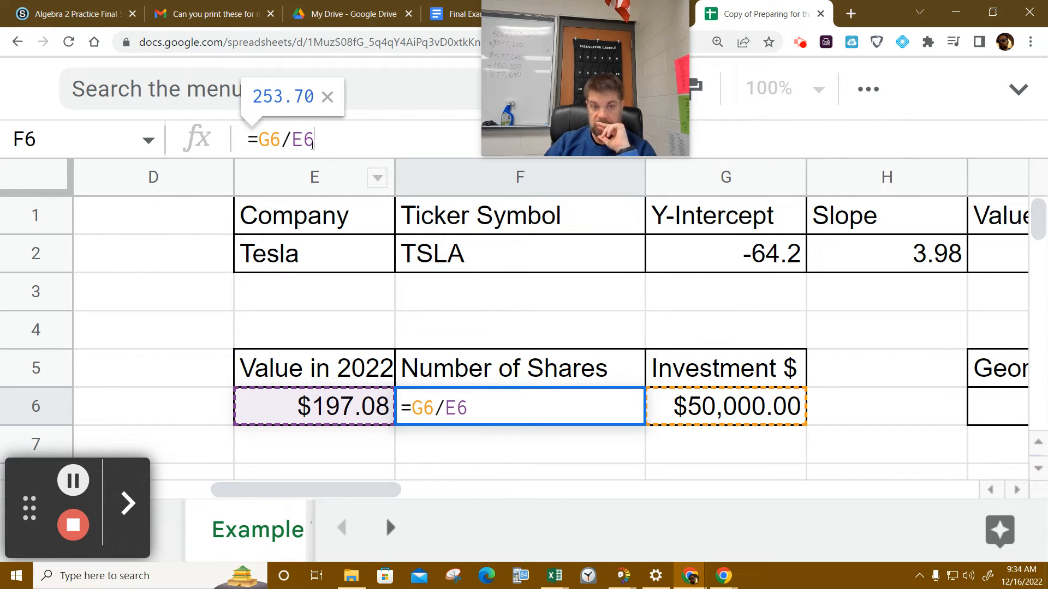
click(329, 101)
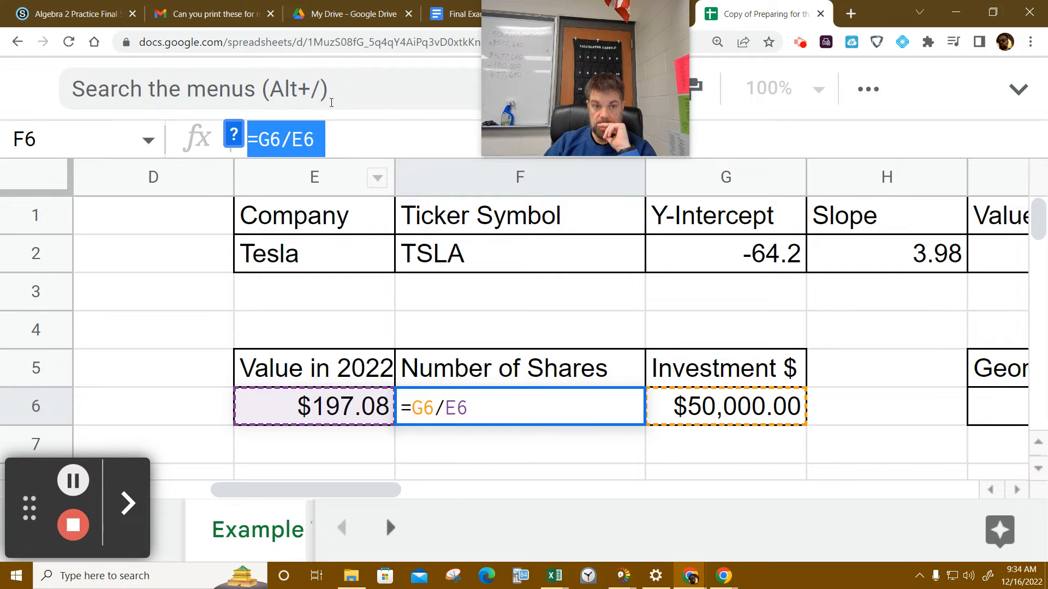
click(378, 140)
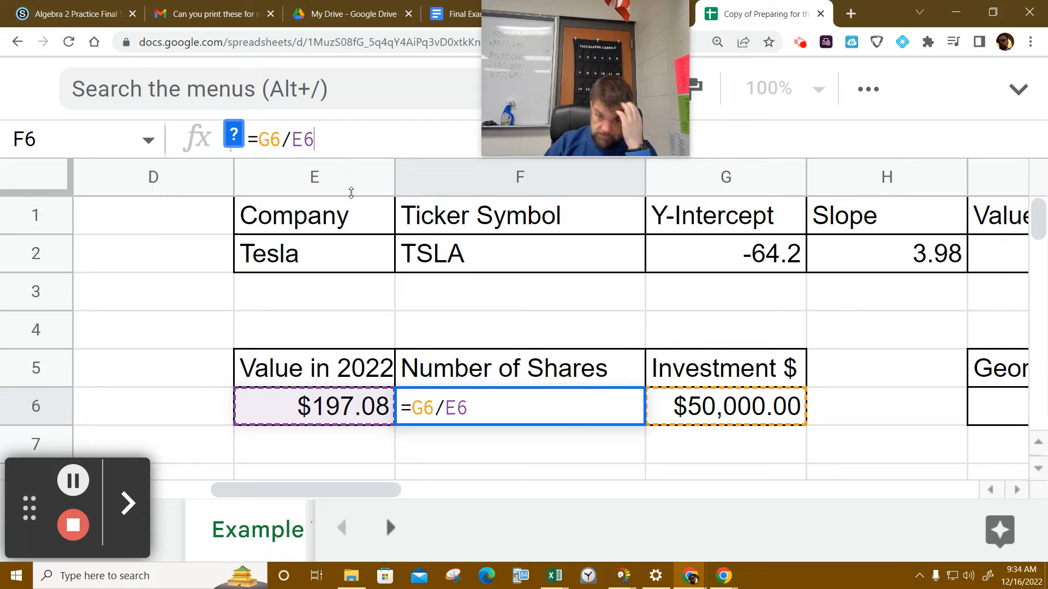
Examine the net worth formula in I6 and leave the cell
mouse_move(354, 489)
mouse_down()
mouse_move(374, 490)
mouse_move(349, 489)
mouse_up()
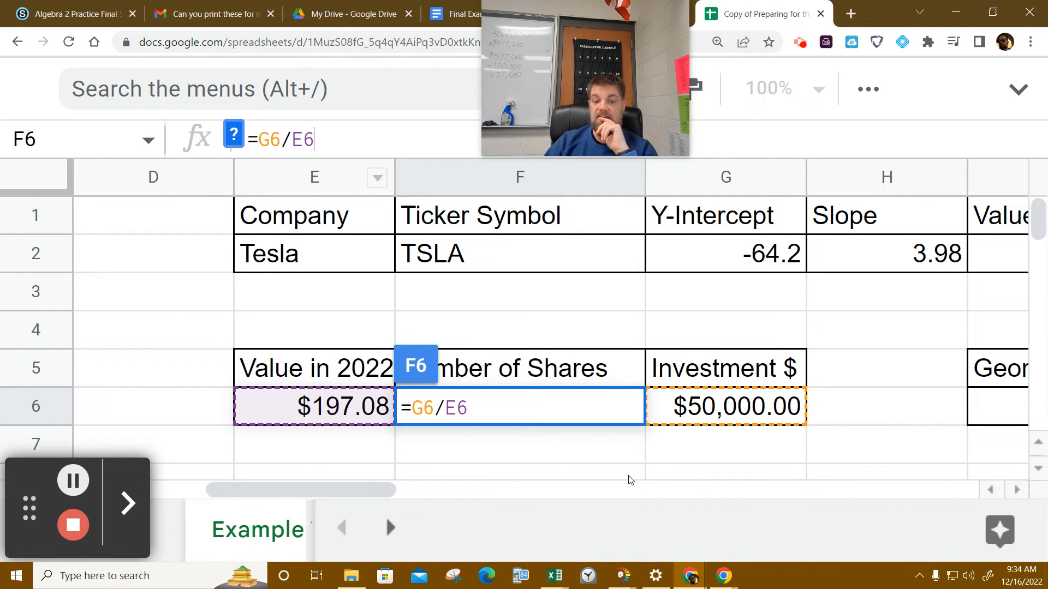
drag(387, 492, 508, 493)
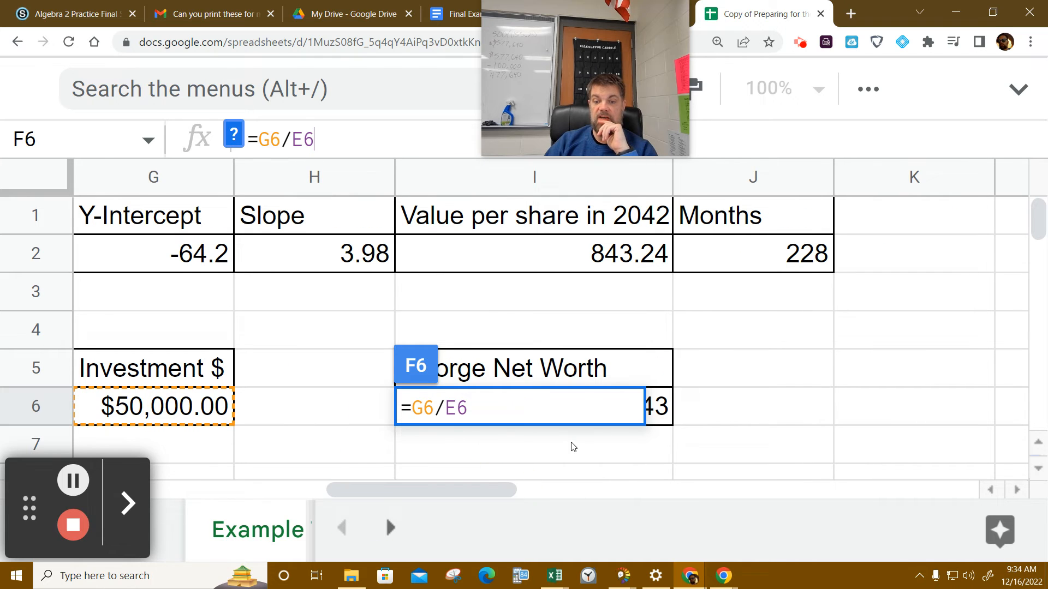
click(664, 418)
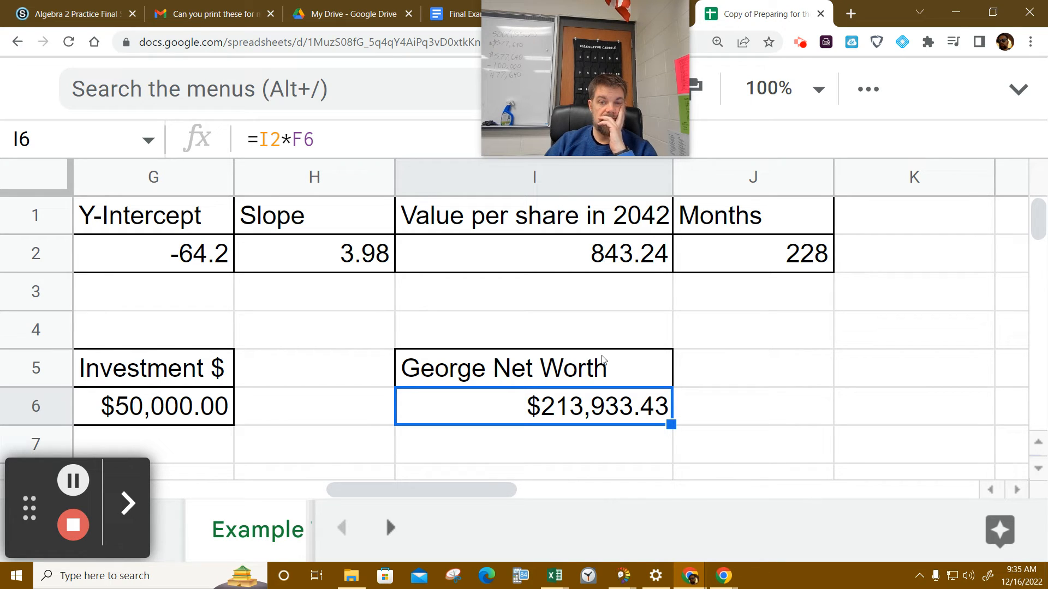
click(747, 344)
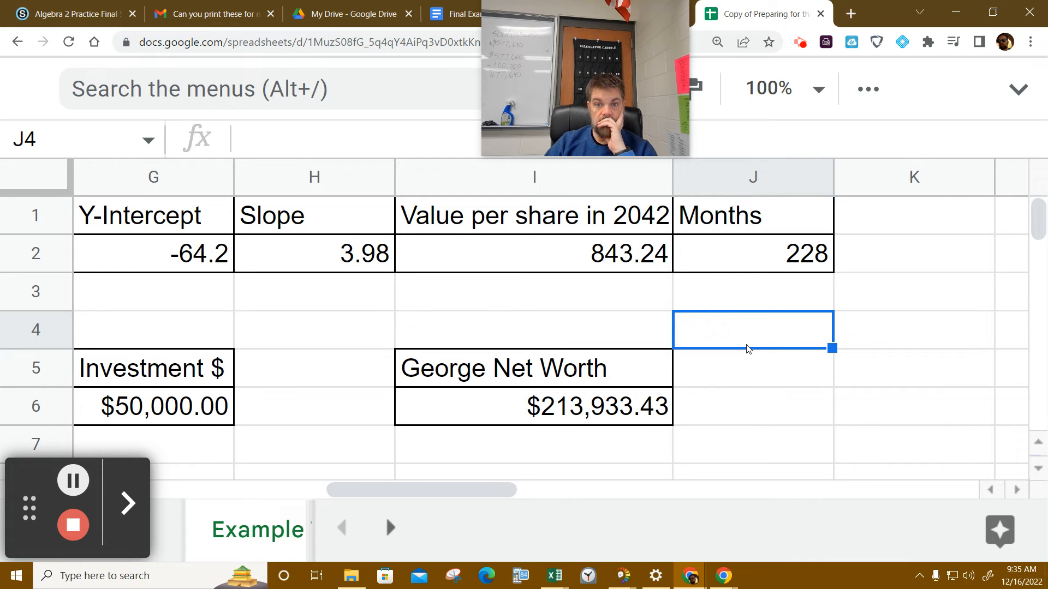
click(740, 386)
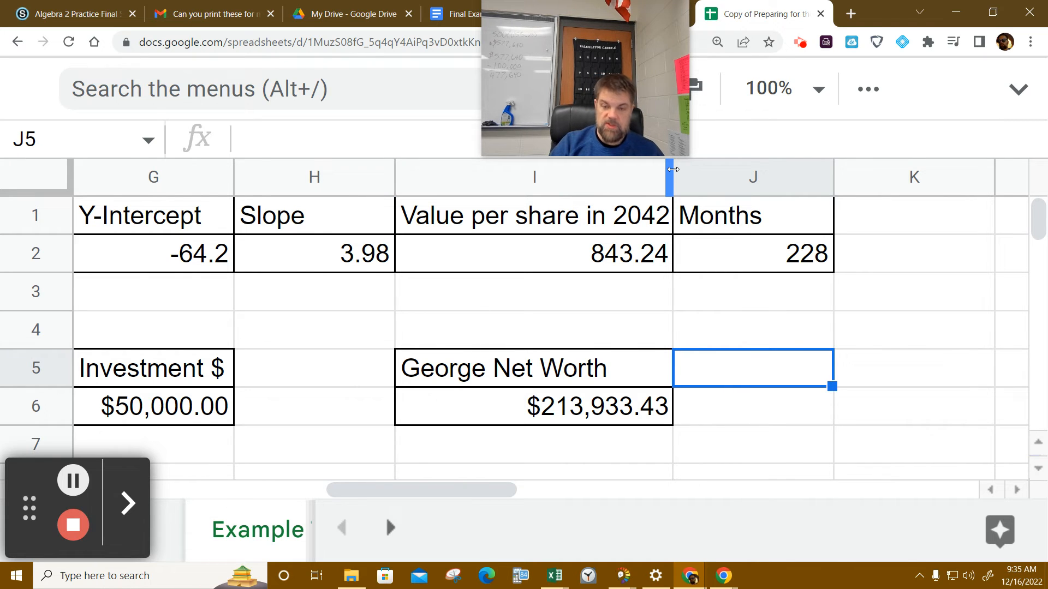
Zoom the page back out to show the stock data beside all the calculation cells
key(ctrl+minus)
key(ctrl+minus)
key(ctrl+minus)
key(ctrl+minus)
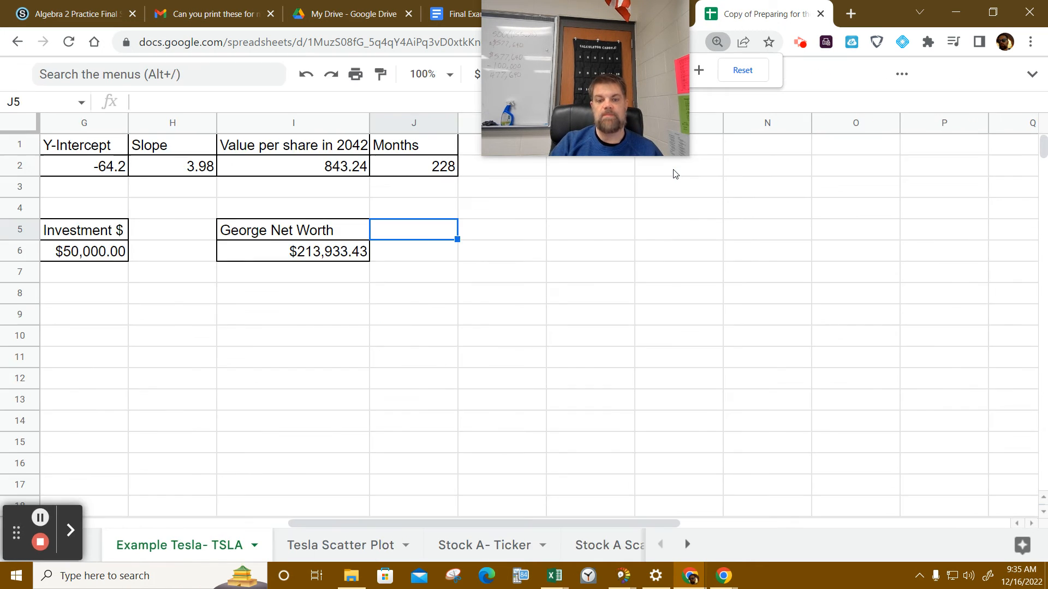
drag(637, 525, 455, 500)
drag(571, 4, 938, 3)
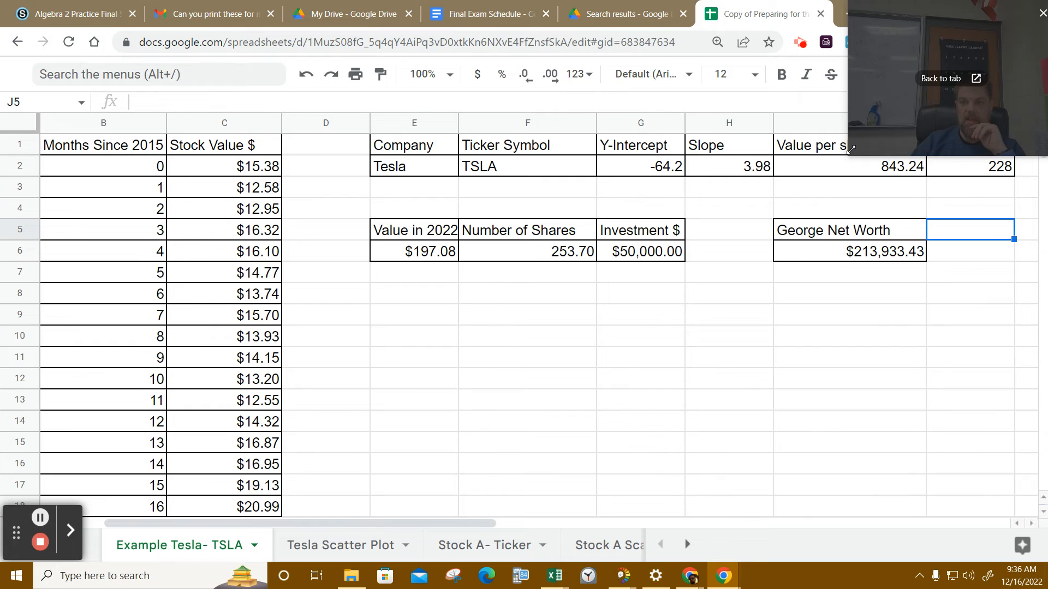
drag(993, 58, 952, 386)
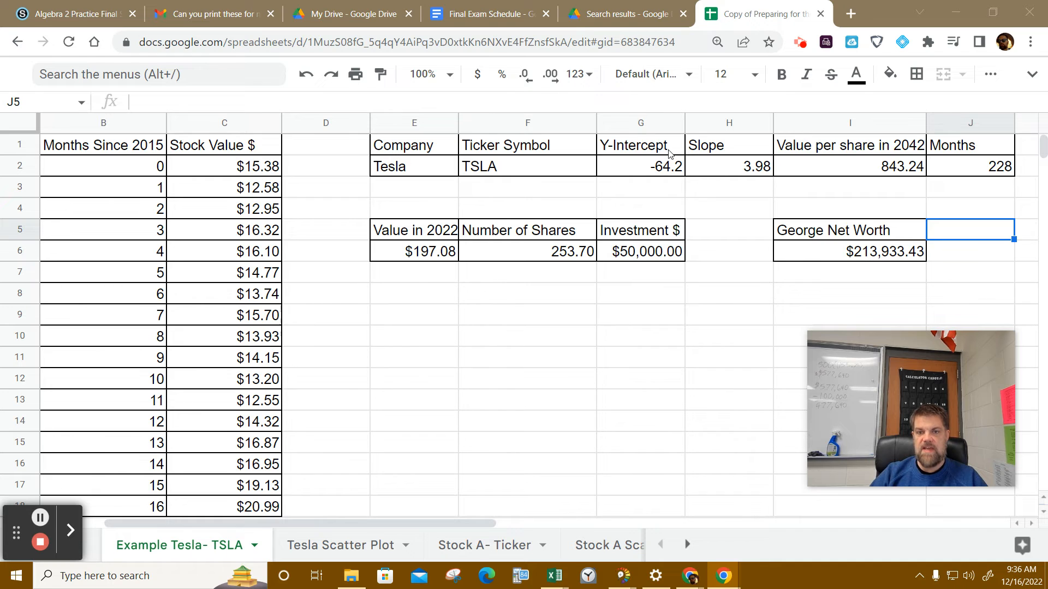
drag(669, 154, 953, 252)
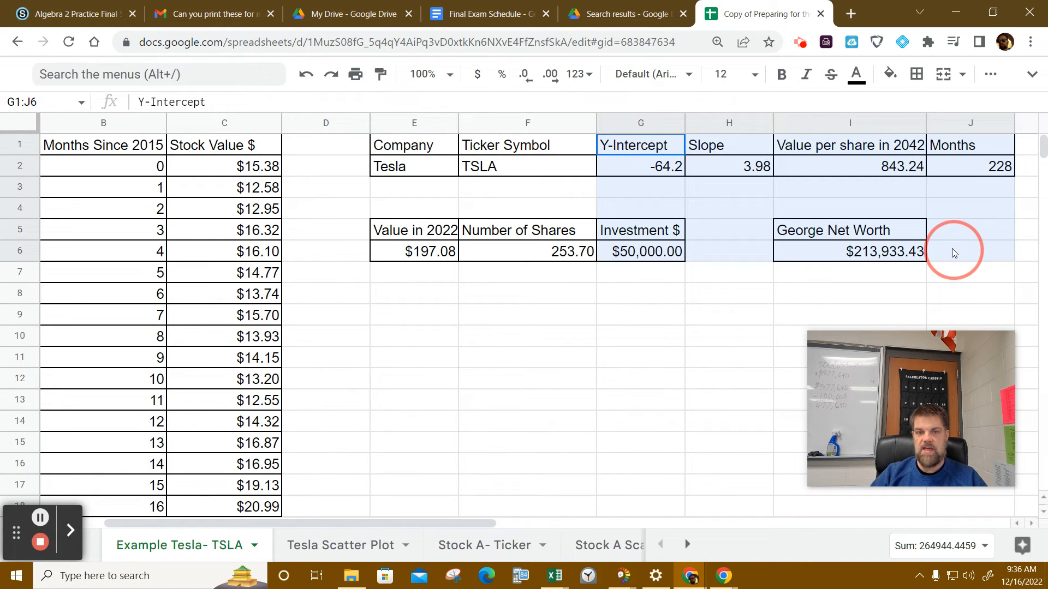
drag(951, 247, 952, 248)
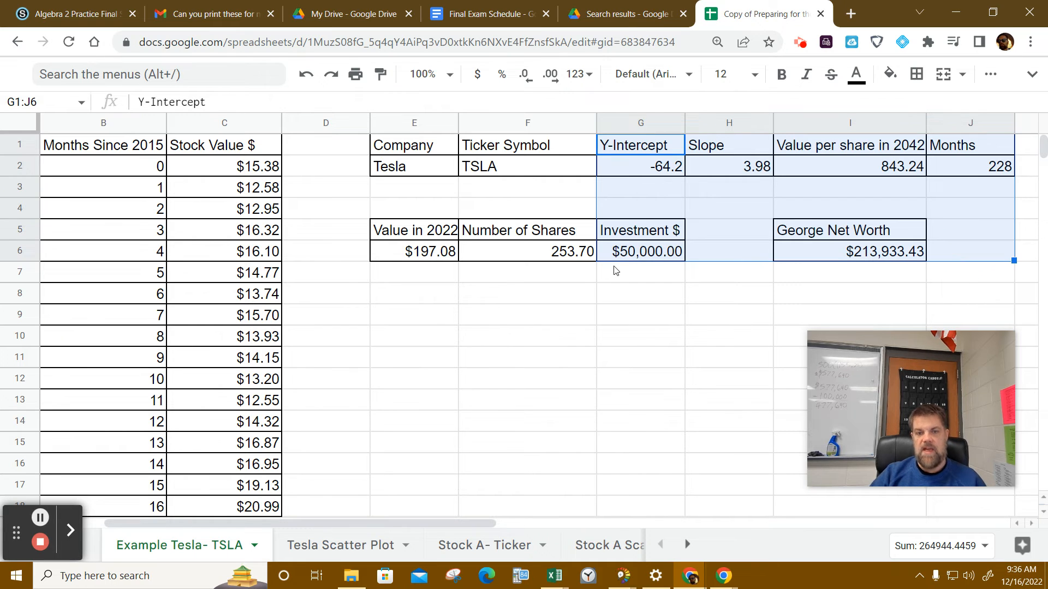
drag(420, 231, 663, 259)
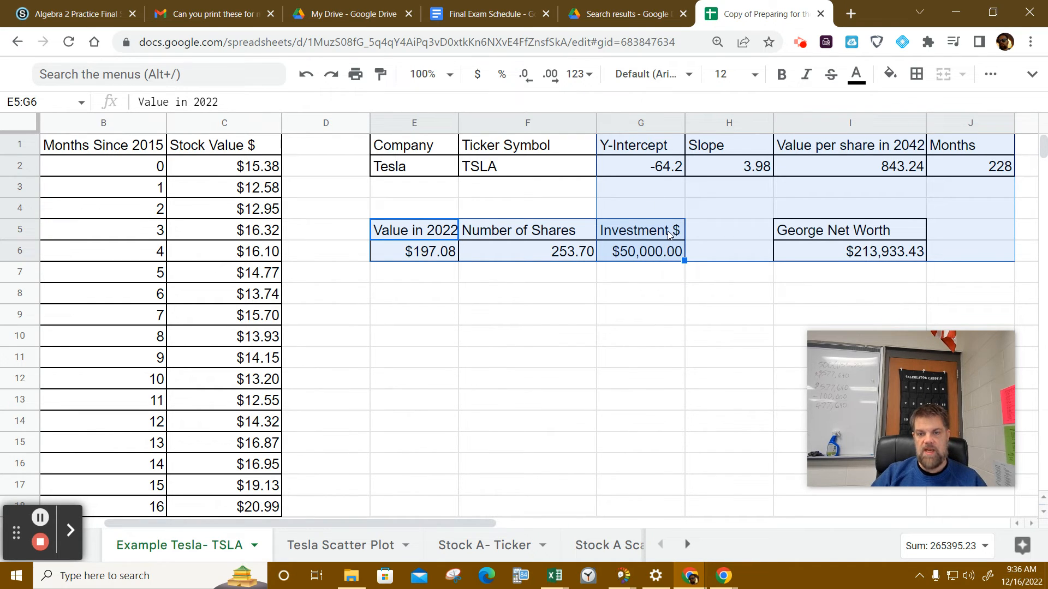
right_click(670, 235)
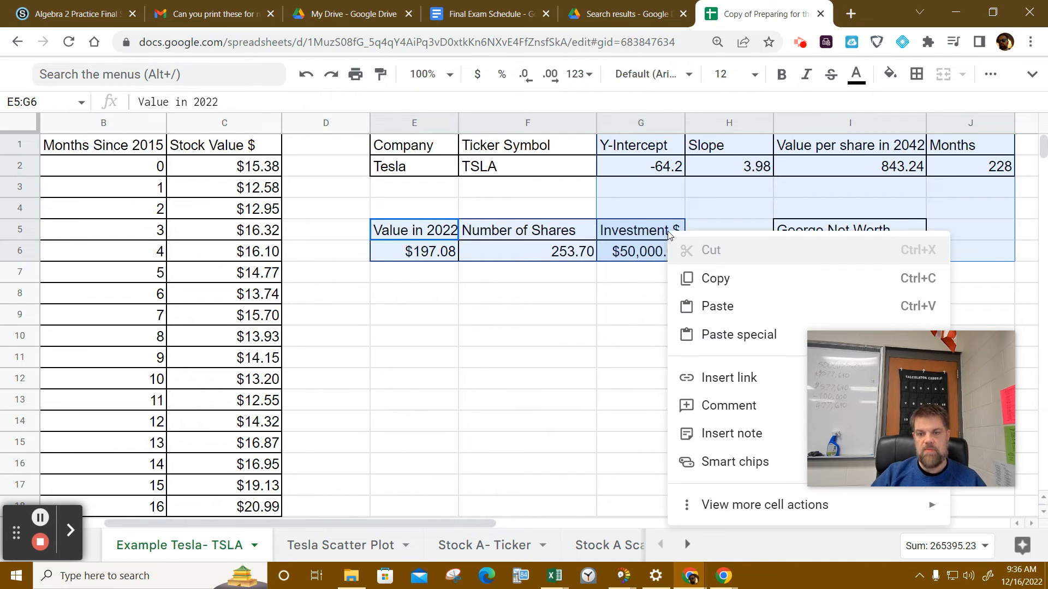
click(698, 285)
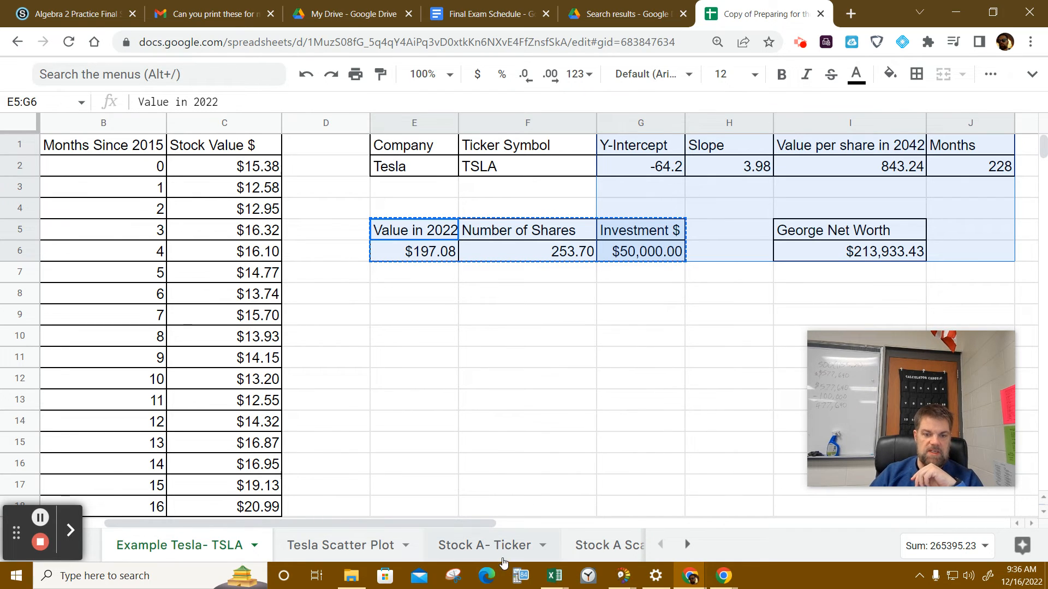
click(474, 545)
click(689, 154)
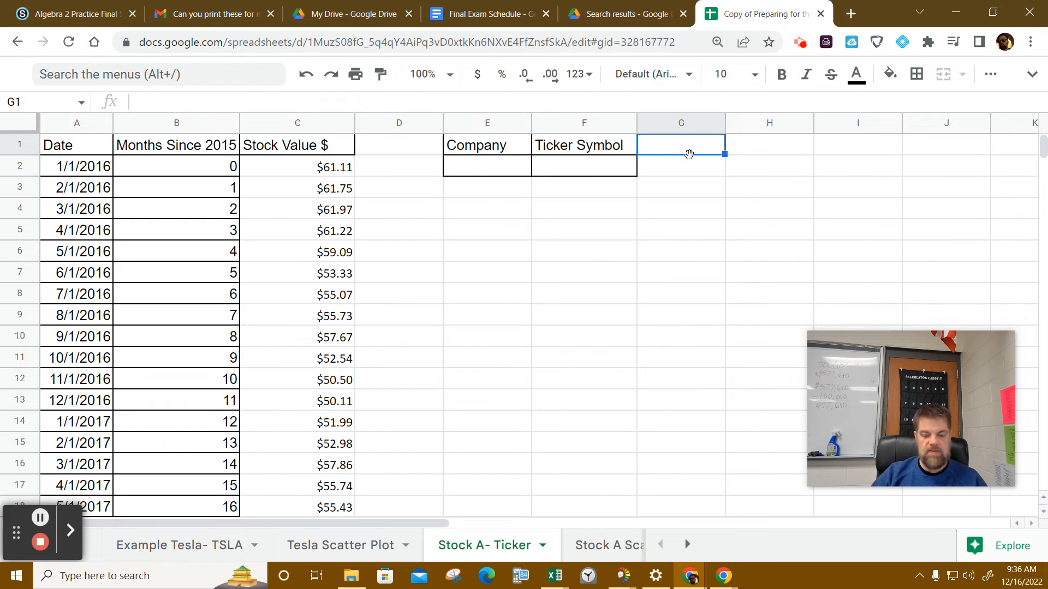
key(ctrl+v)
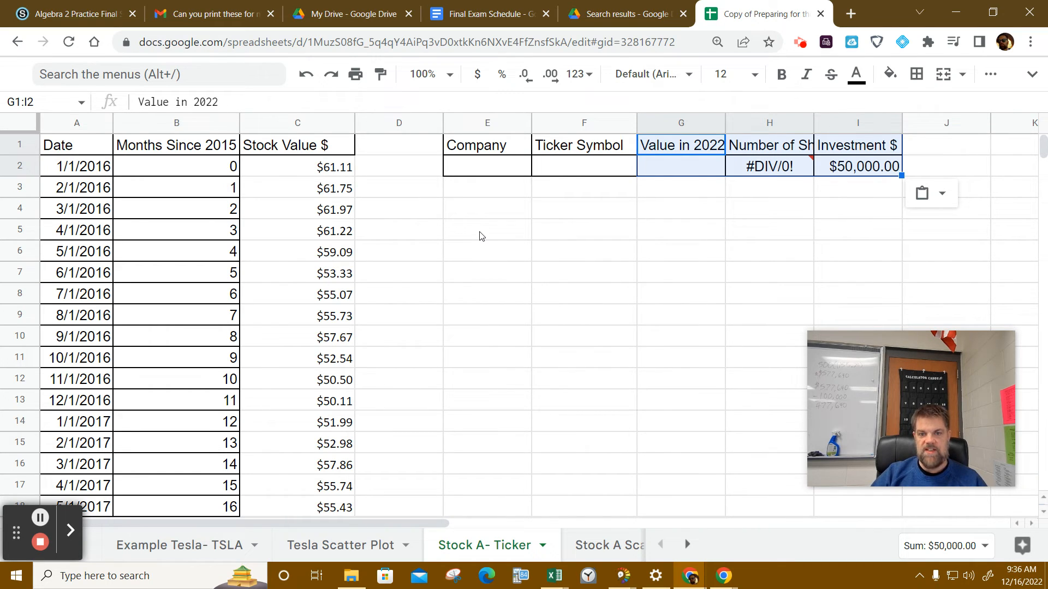
key(ctrl+z)
click(476, 214)
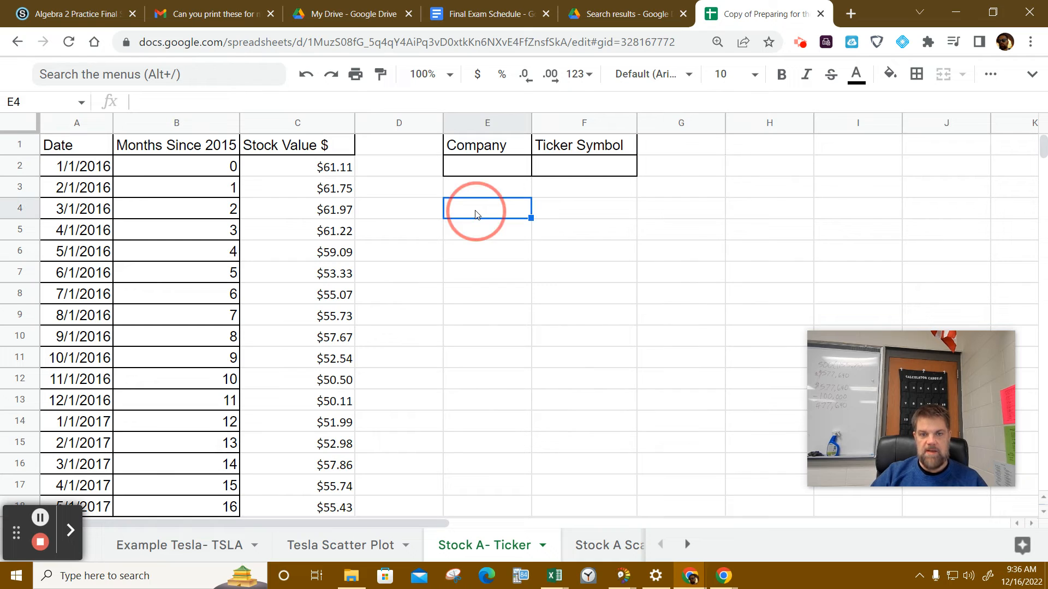
key(ctrl+v)
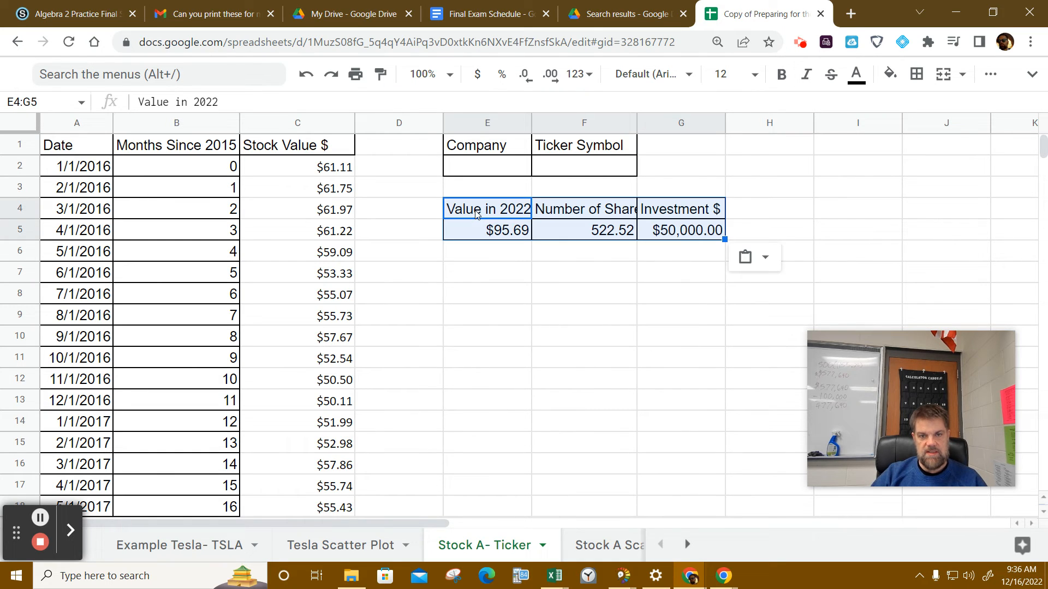
key(ctrl+z)
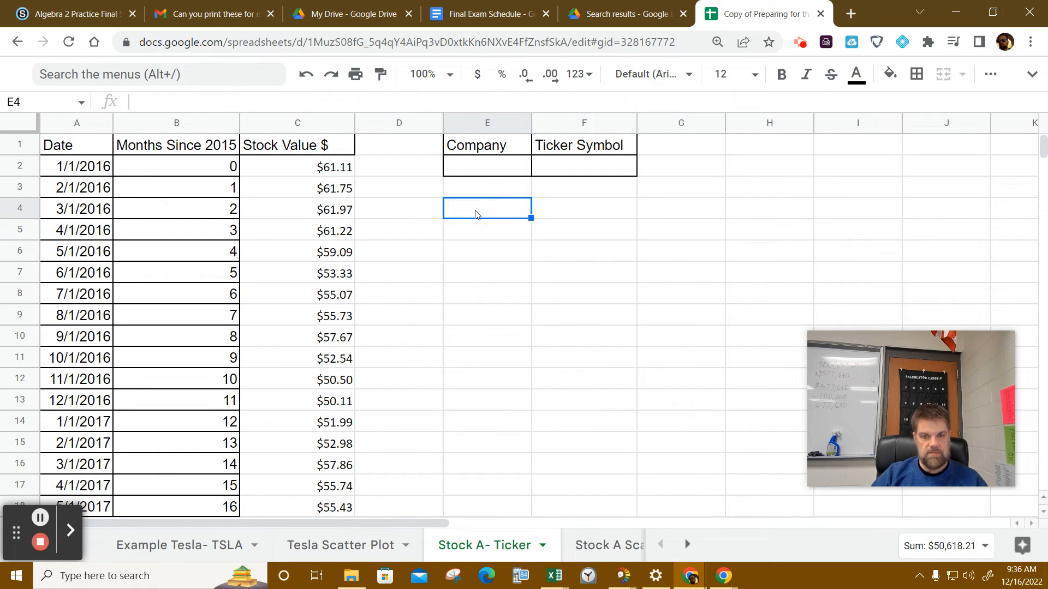
Copy the y-intercept, slope, 2042 value-per-share and months cells G1:J2 from the Example Tesla- TSLA sheet to G1 on Stock A- Ticker
click(207, 551)
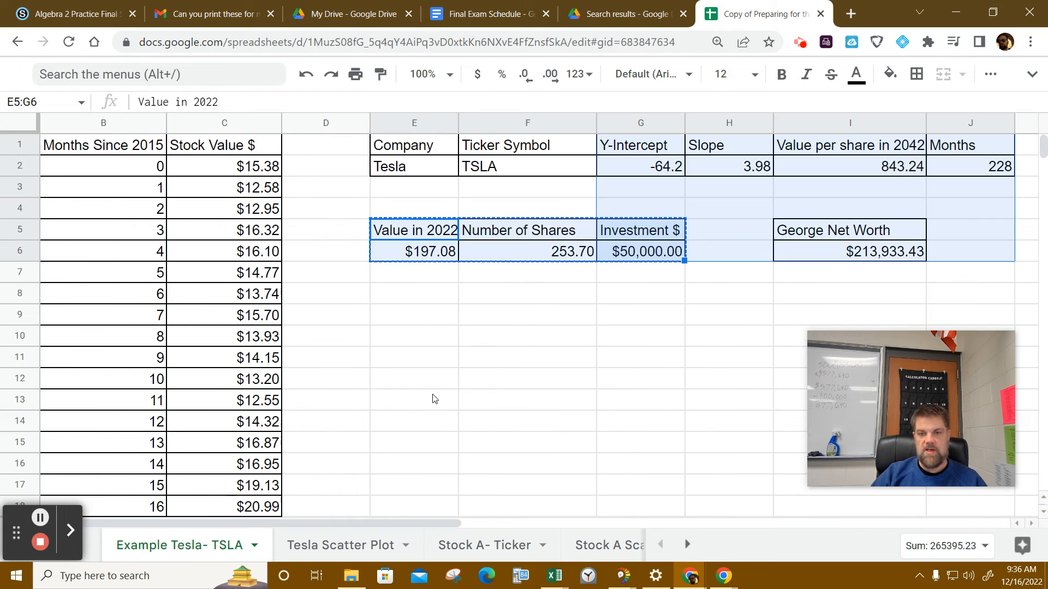
click(677, 356)
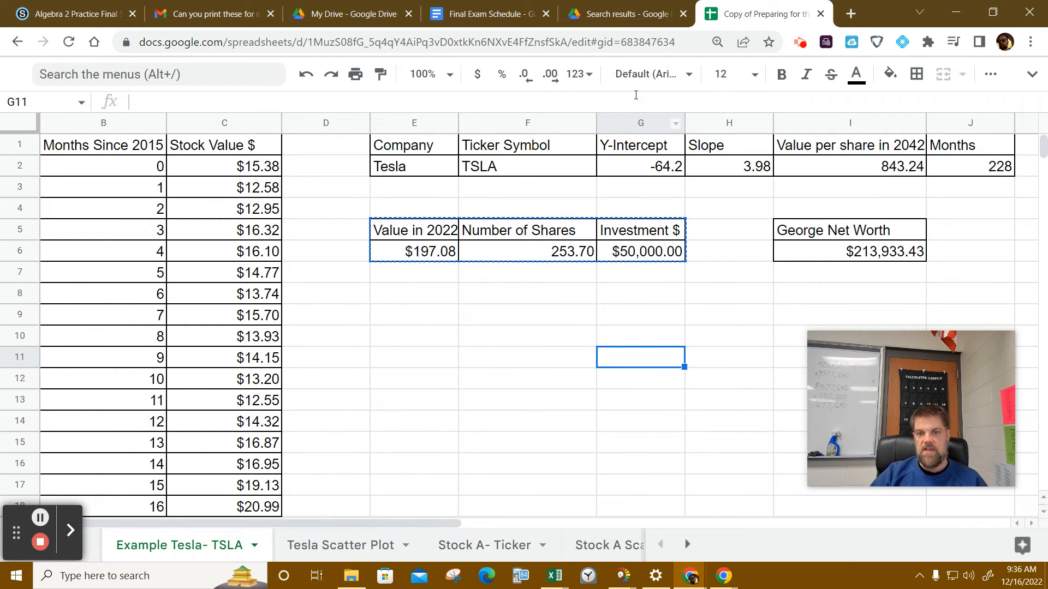
drag(627, 144, 994, 164)
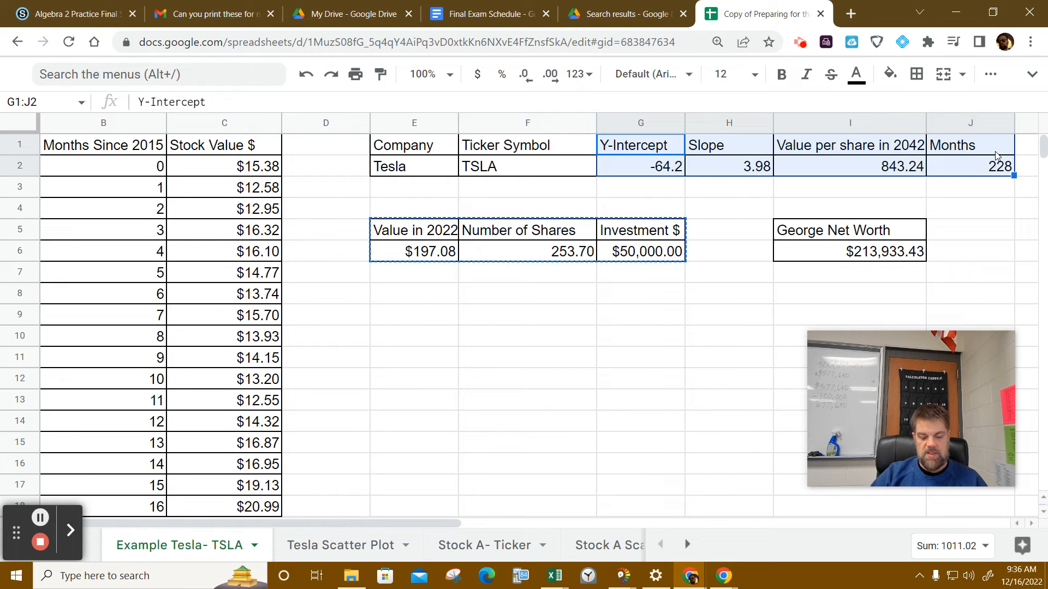
key(ctrl+c)
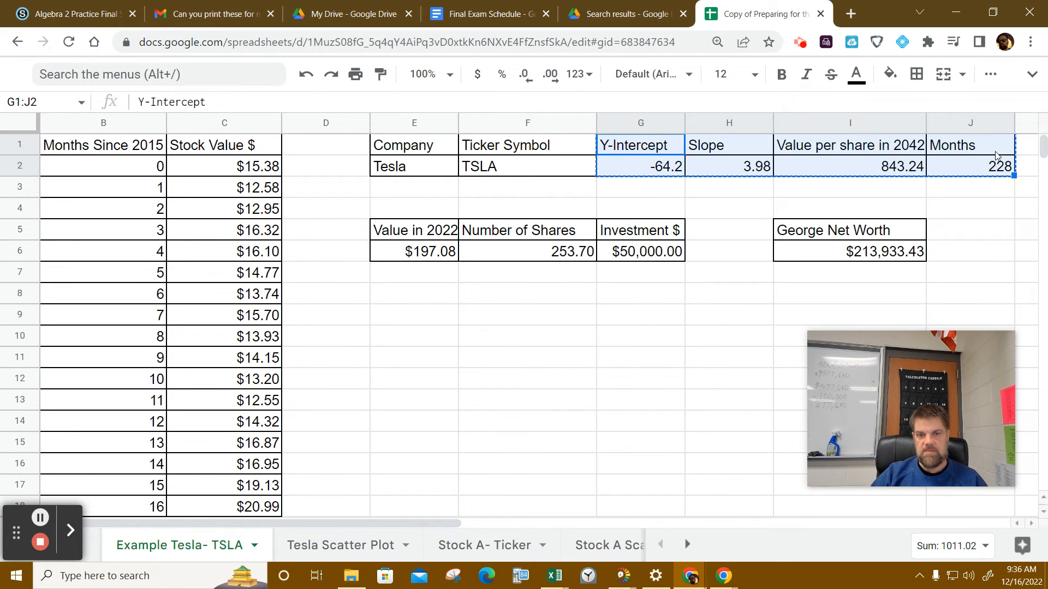
click(479, 546)
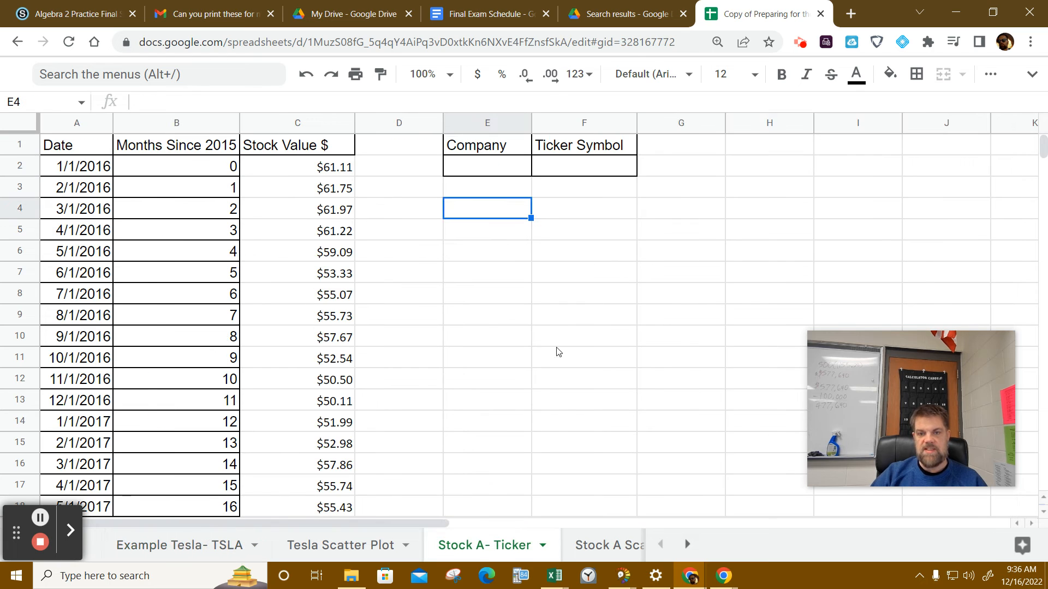
click(661, 145)
key(ctrl+v)
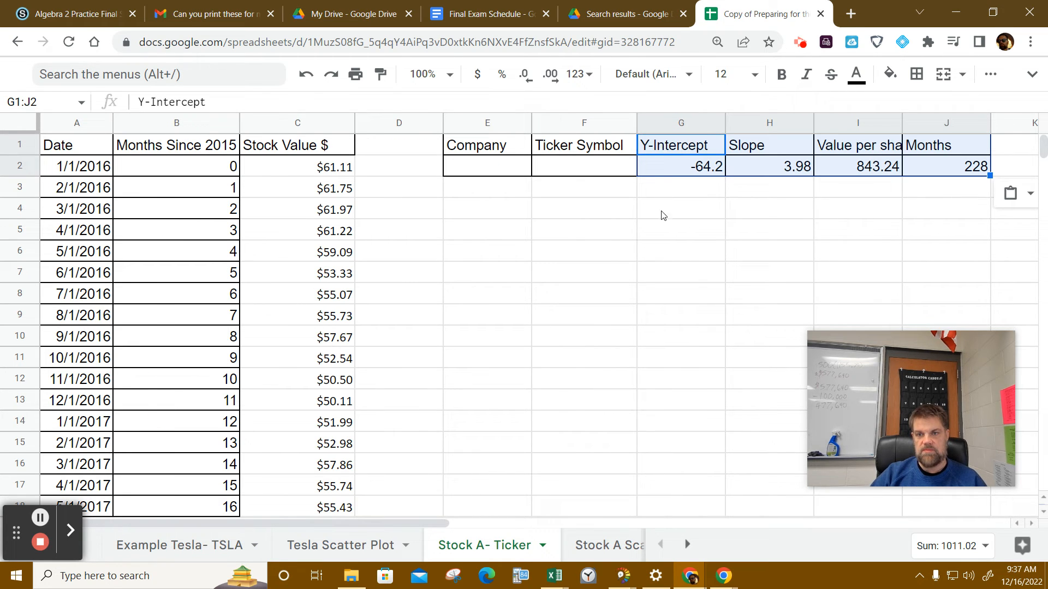
Copy the 2022 value, number of shares, investment and net worth cells E5:I6 from the Tesla sheet to E5 on Stock A- Ticker
click(488, 195)
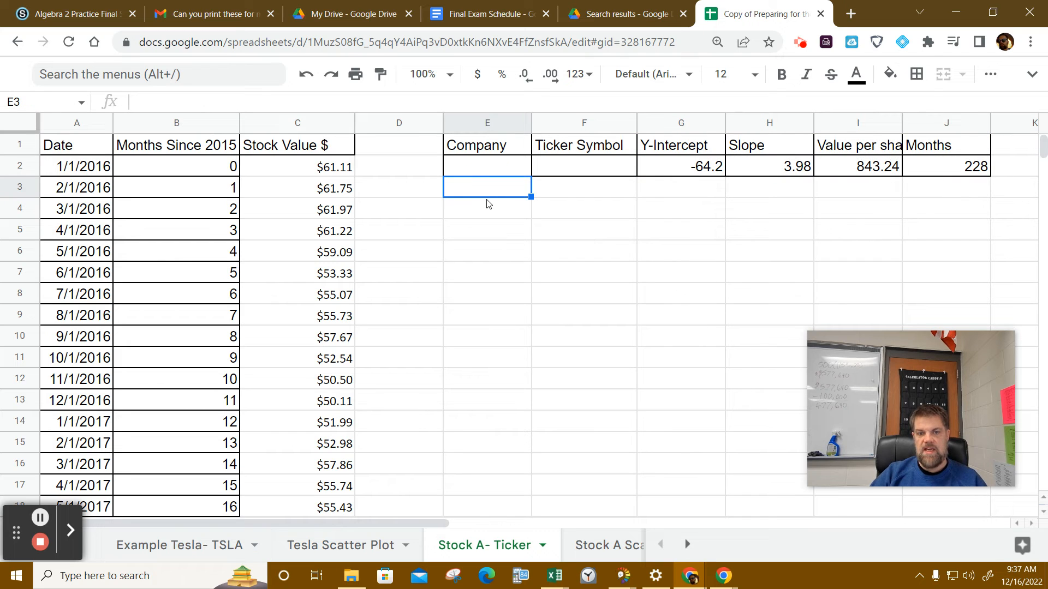
click(490, 235)
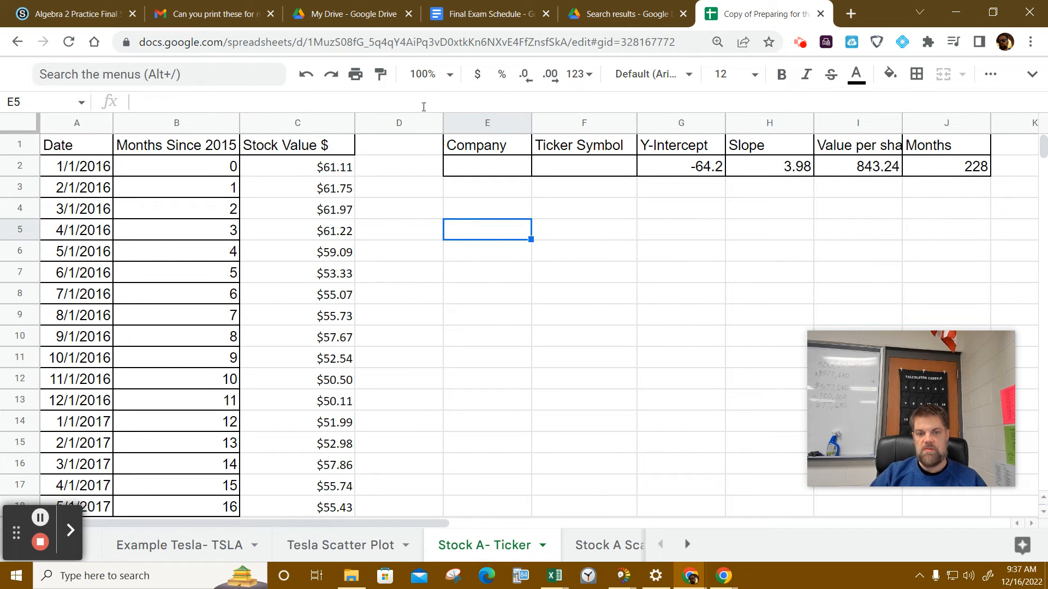
click(208, 543)
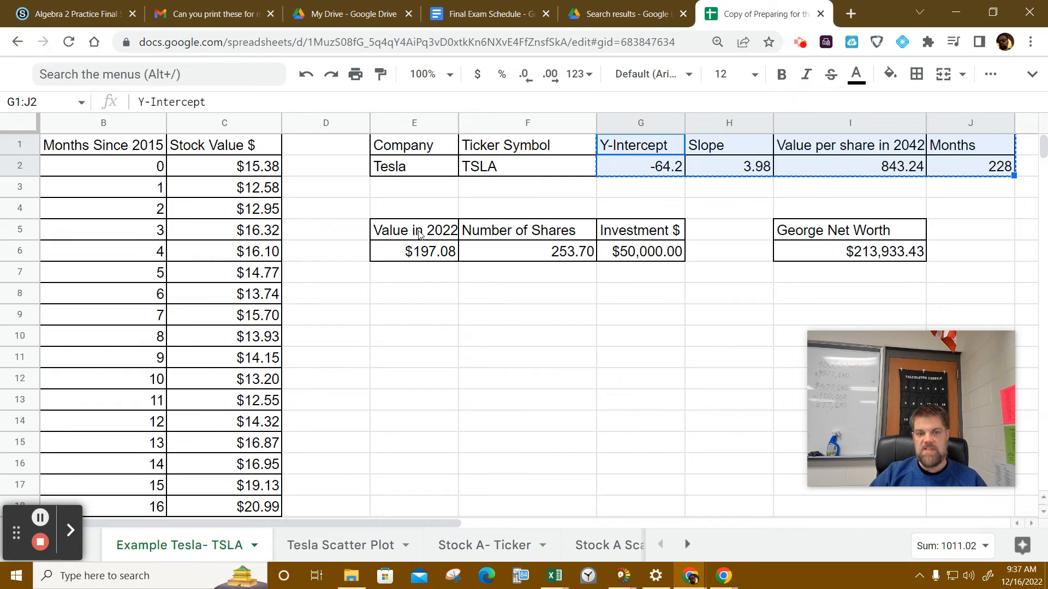
drag(419, 235, 875, 253)
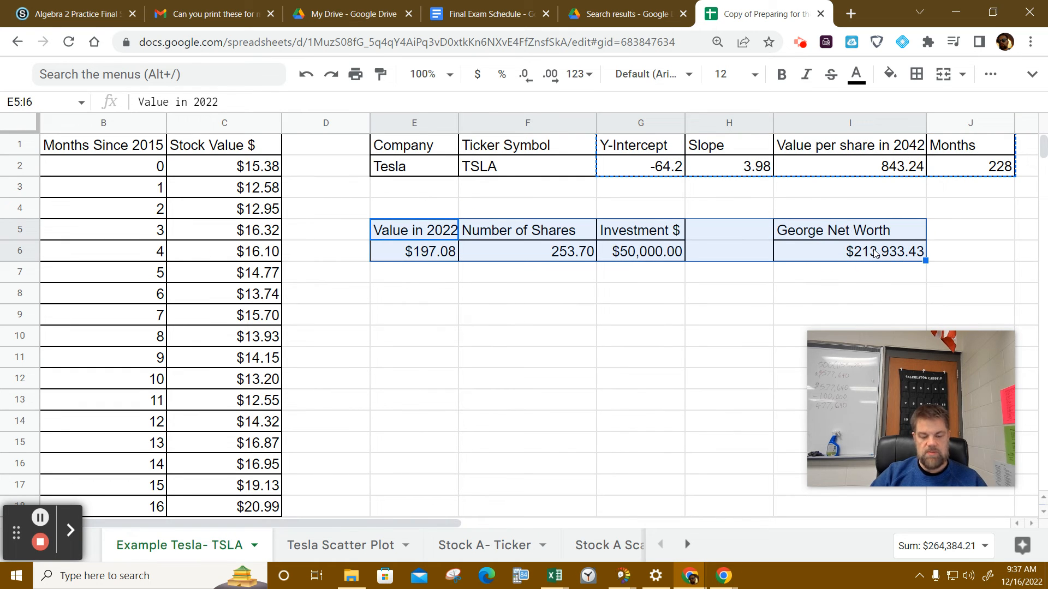
key(ctrl+c)
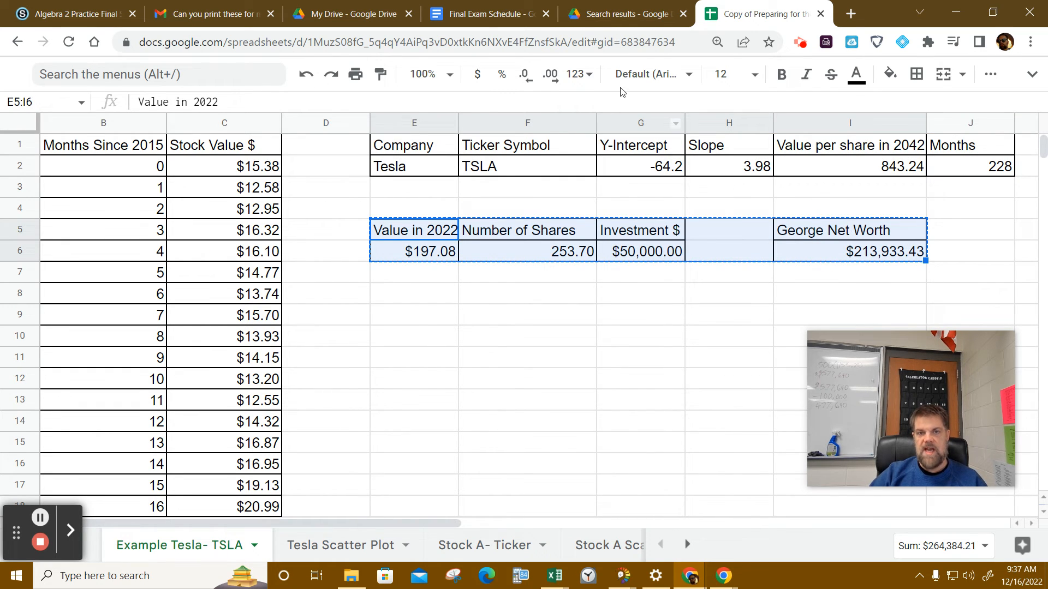
click(468, 546)
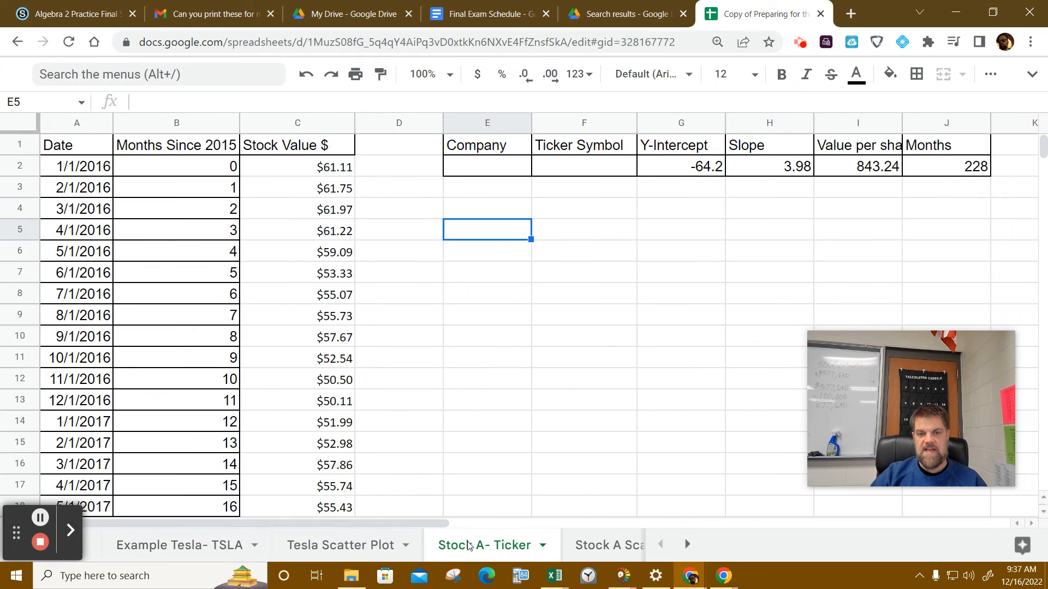
click(503, 237)
key(ctrl+v)
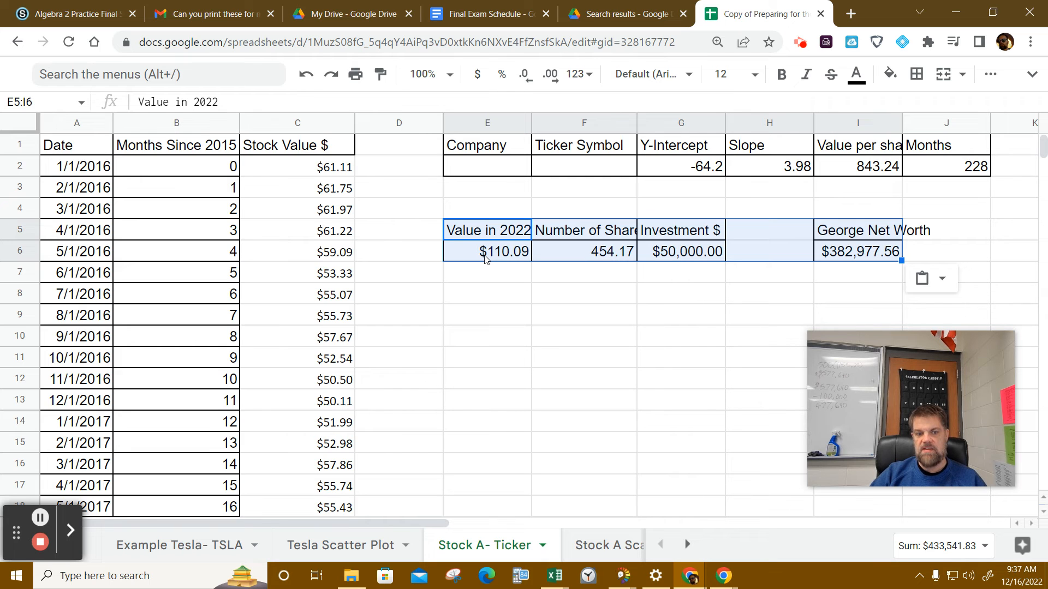
Check the 12/1/2022 stock value in C85 against the pasted 2022 value at the head of the sheet
scroll(404, 339, down, 15)
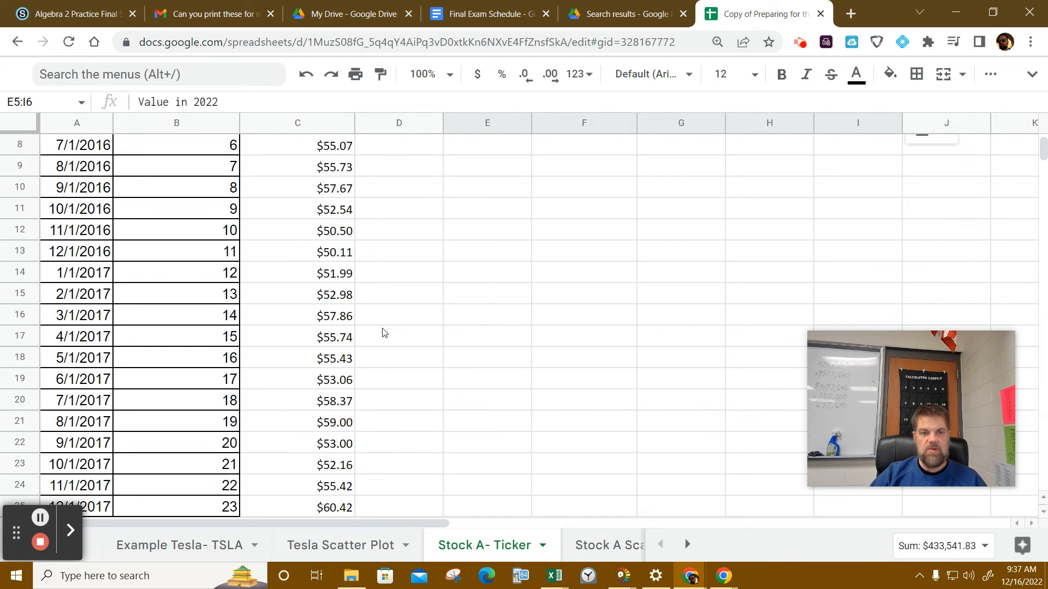
scroll(397, 345, down, 14)
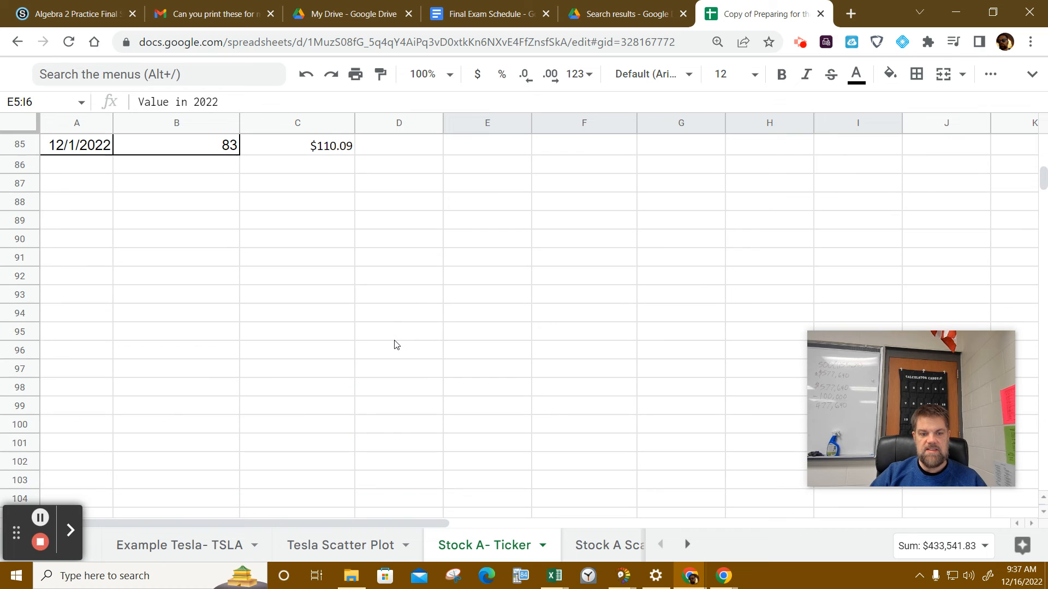
scroll(396, 344, up, 6)
scroll(397, 345, down, 2)
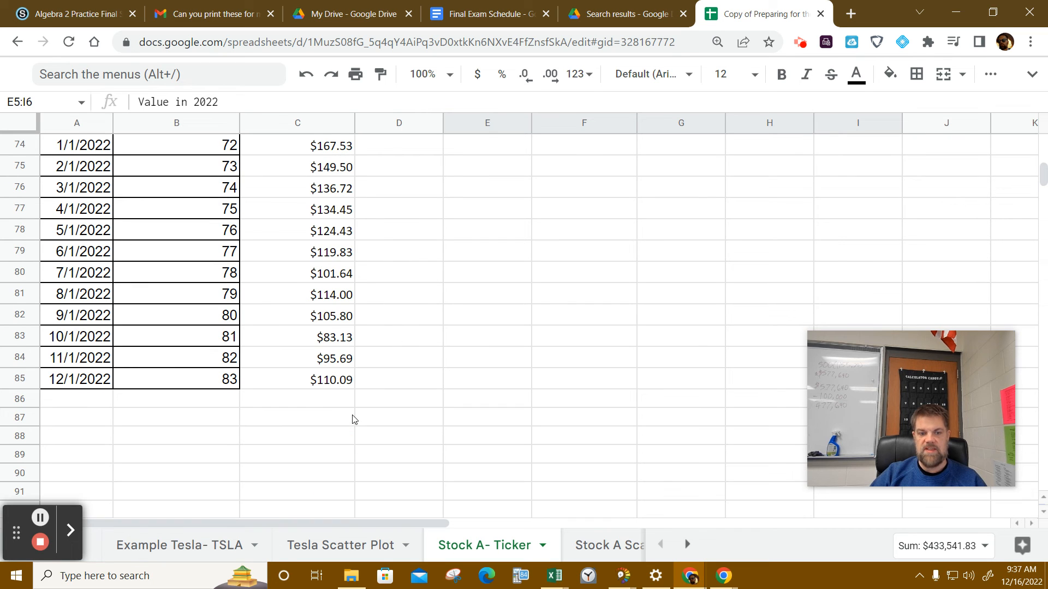
click(334, 379)
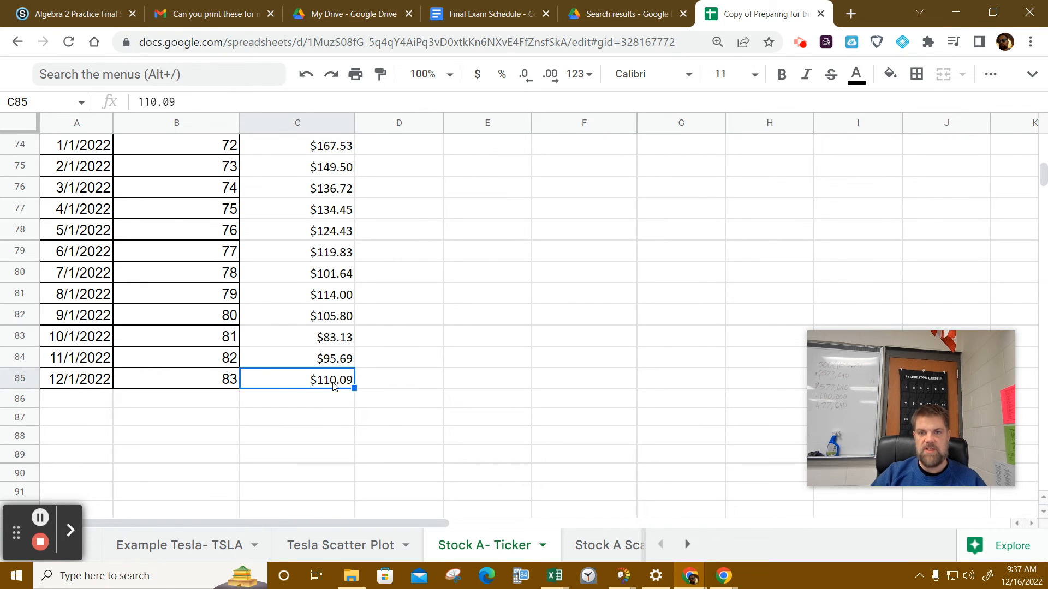
scroll(334, 382, up, 20)
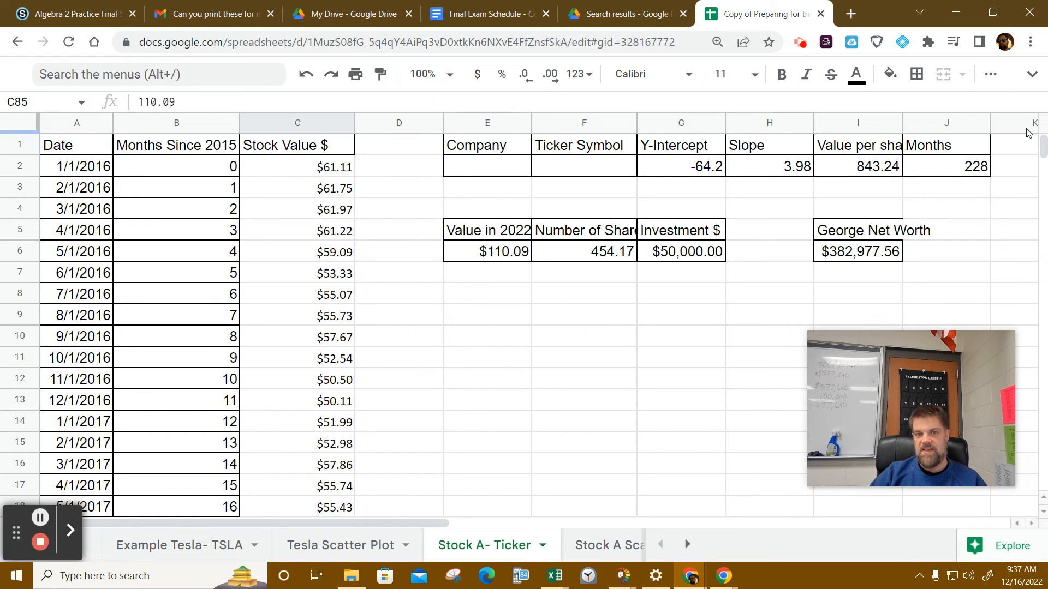
Show the document header and look at the spreadsheet's sharing settings, leaving them as they are
click(1031, 73)
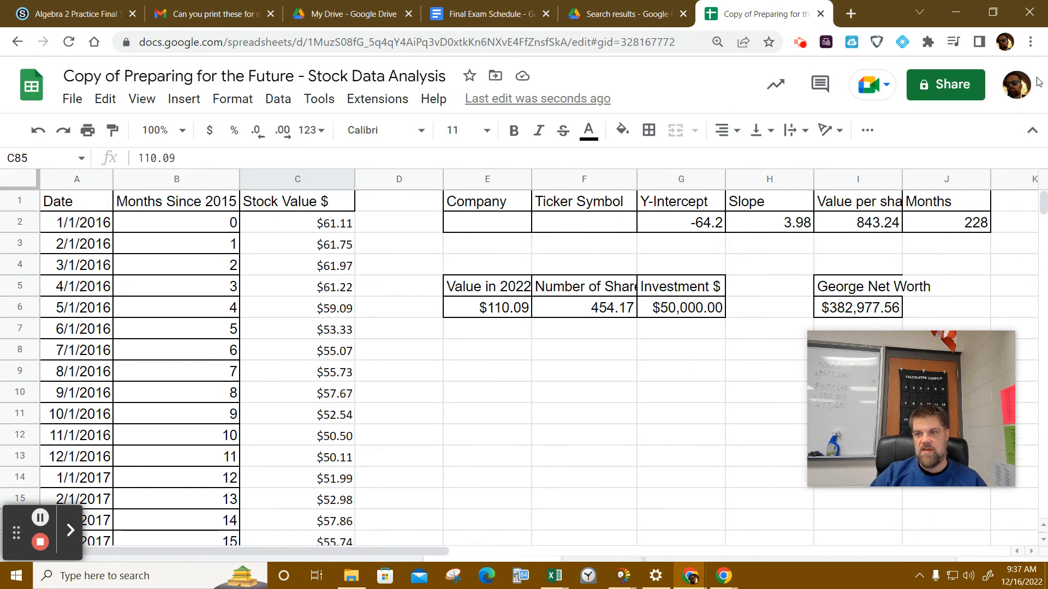
click(946, 88)
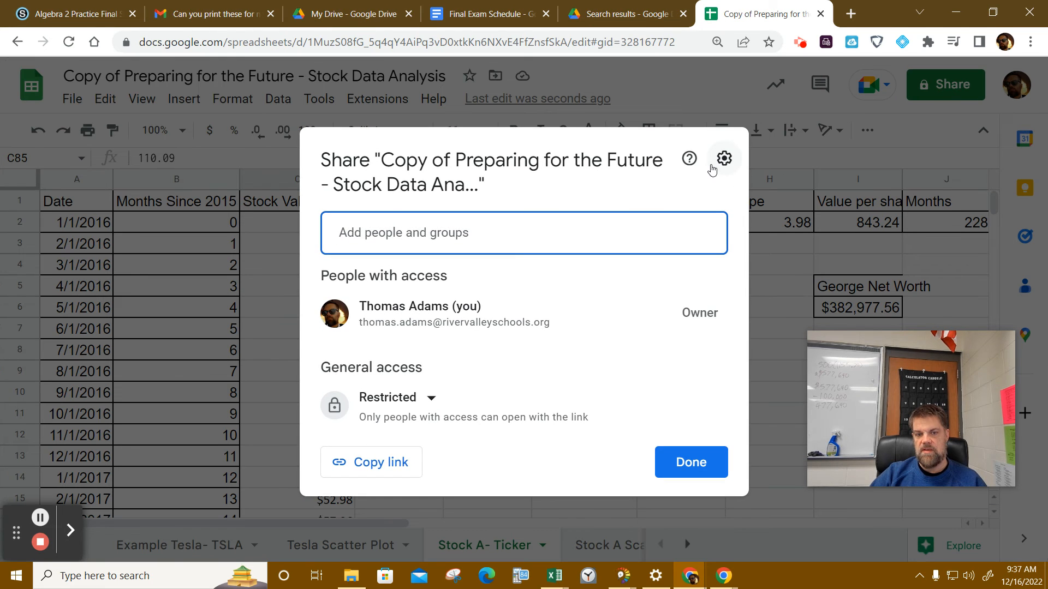
click(663, 464)
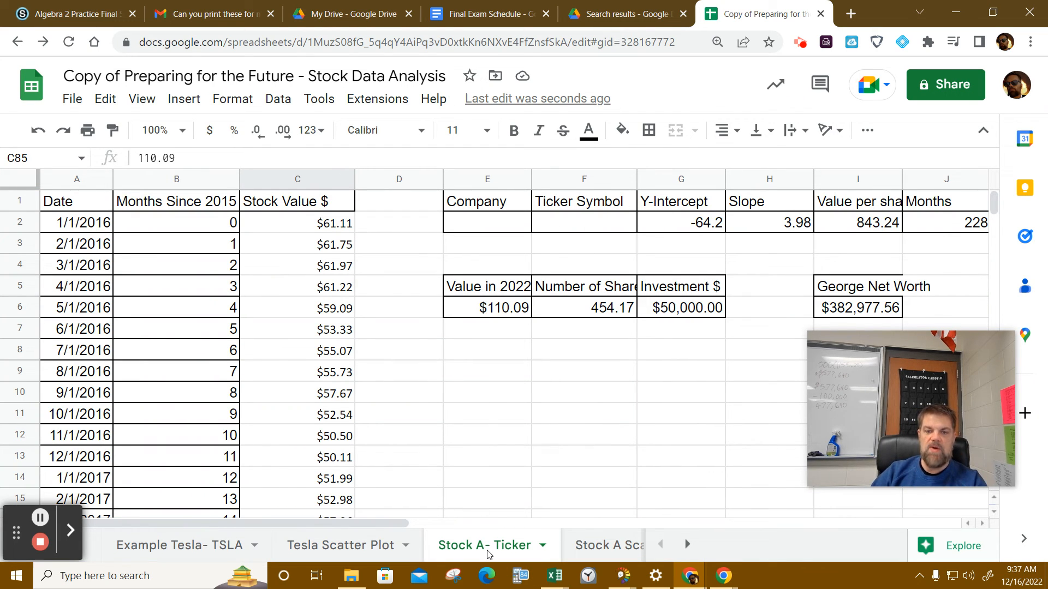
Read the trendline equation on the Stock A Scatter Plot and set the slope in H2 of Stock A- Ticker to 1.2
click(592, 546)
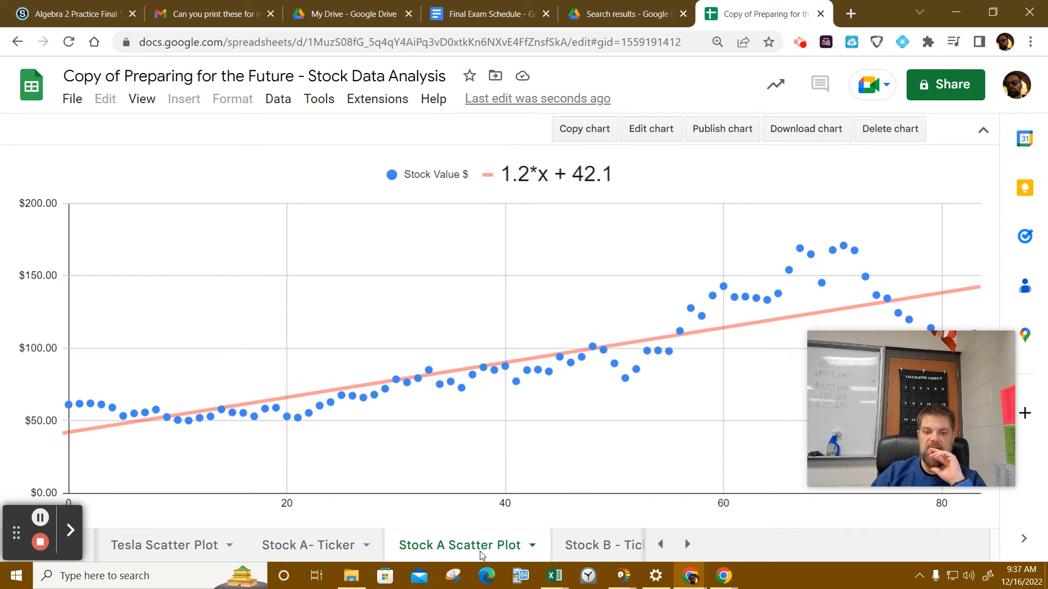
click(306, 546)
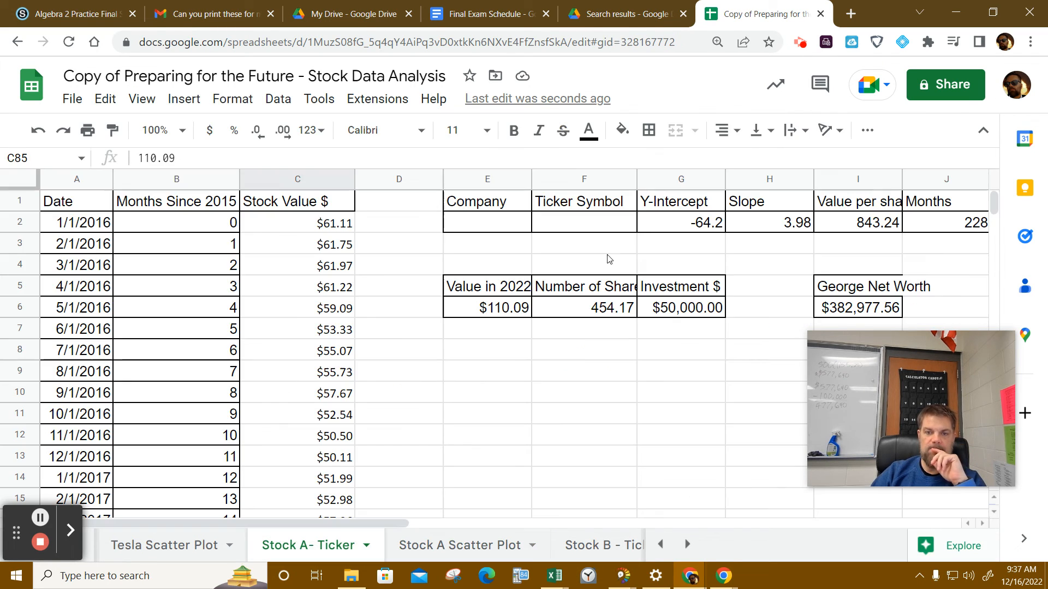
click(790, 227)
text(1.2)
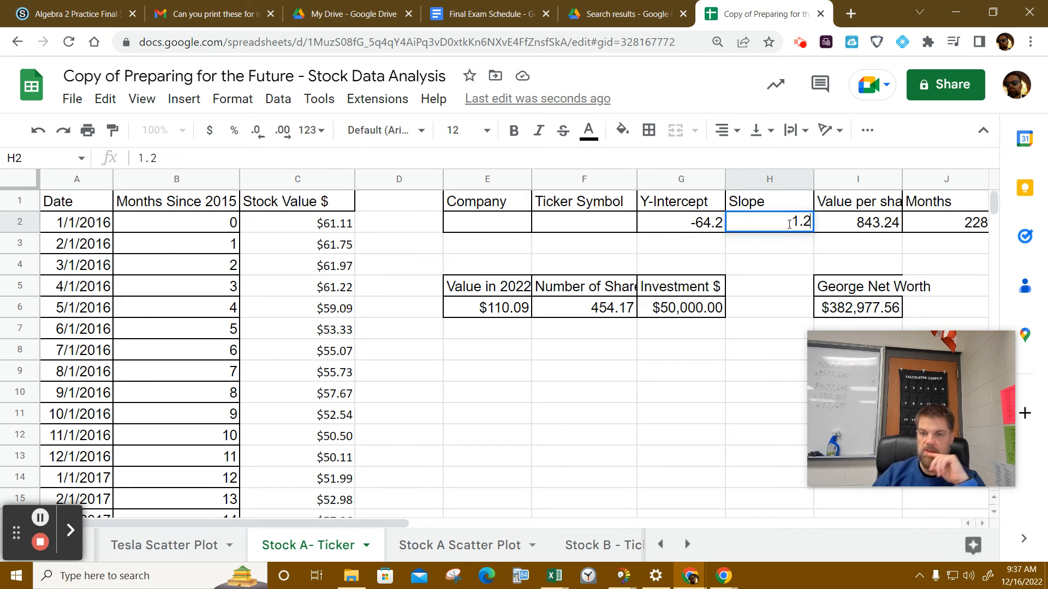
click(714, 224)
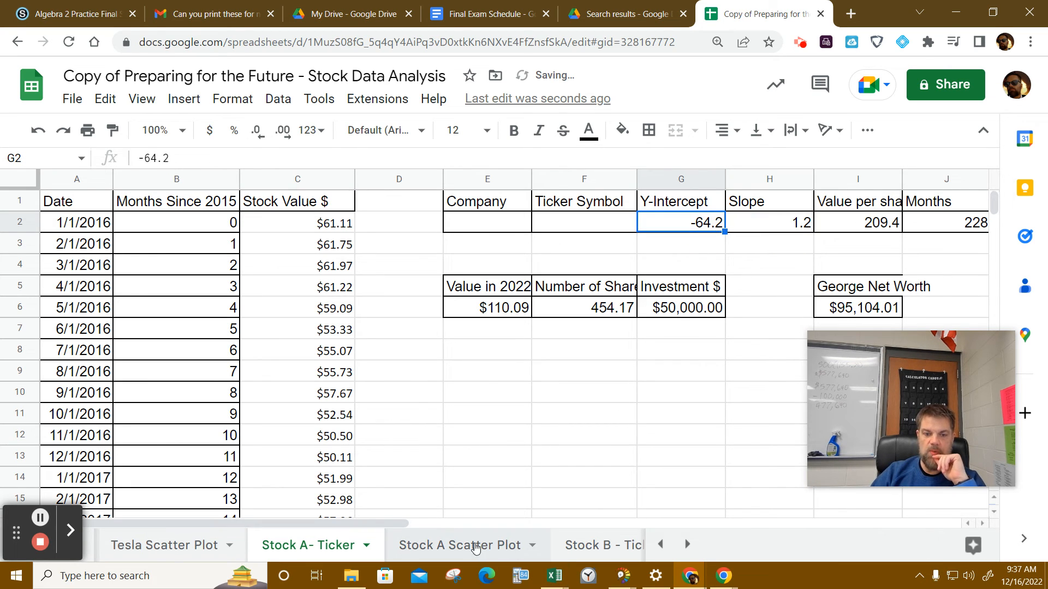
Read the trendline equation on the Stock A Scatter Plot and set the y-intercept in G2 of Stock A- Ticker to 42.1
click(468, 548)
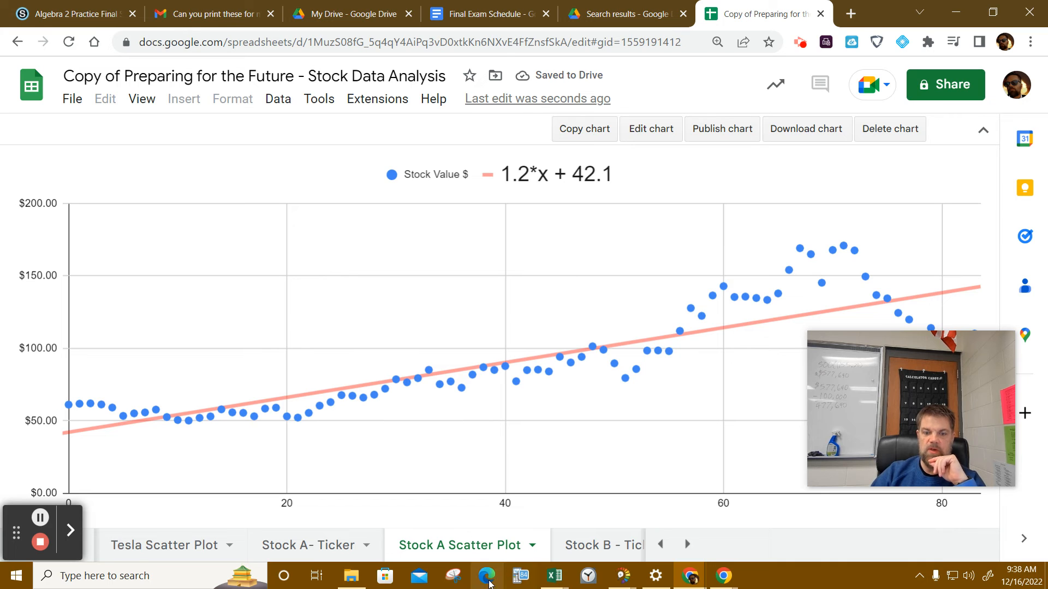
click(283, 547)
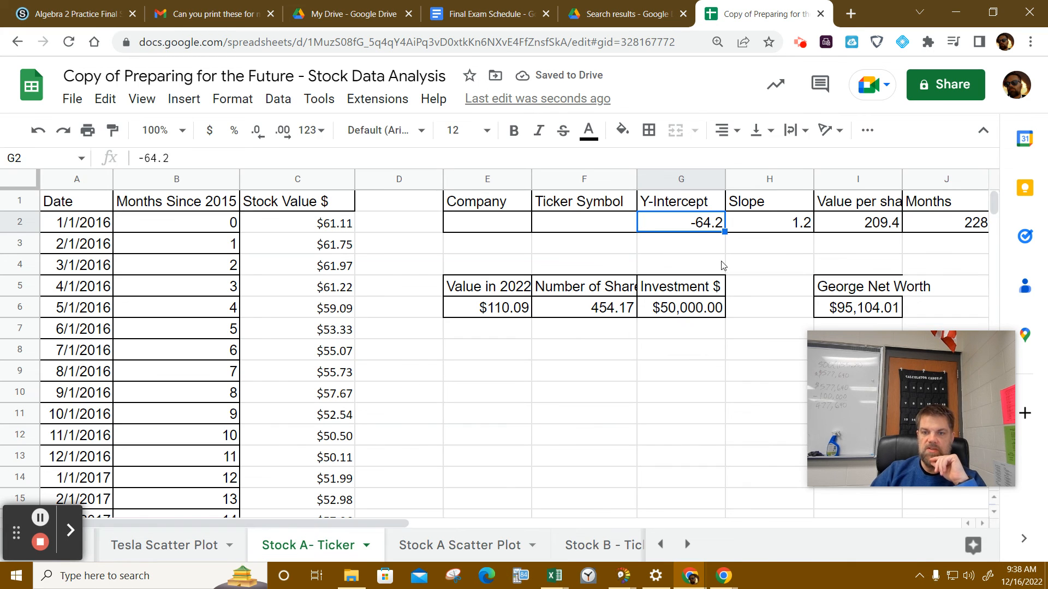
text(42)
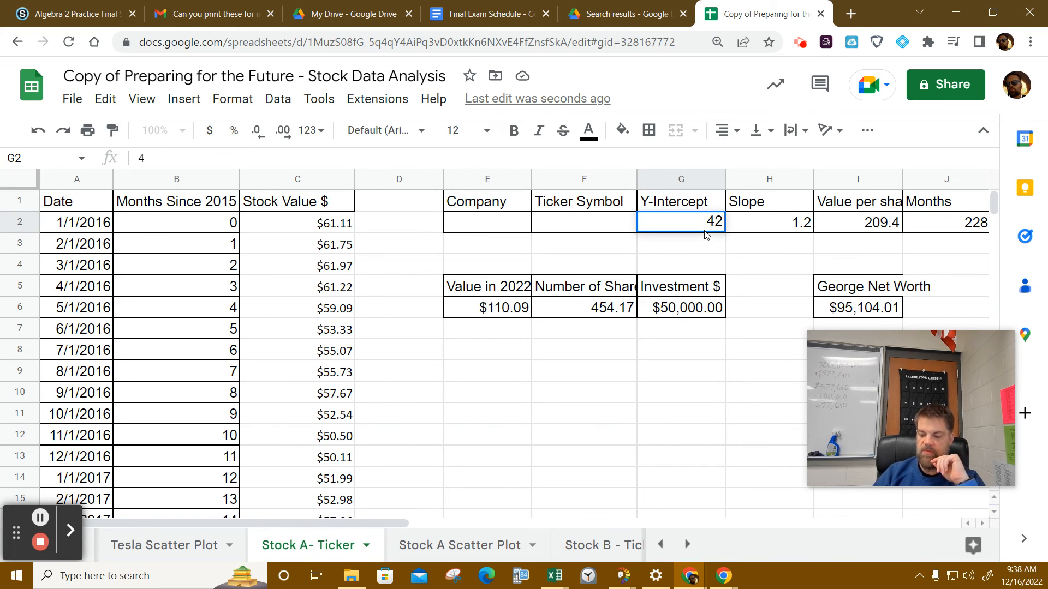
text(.1)
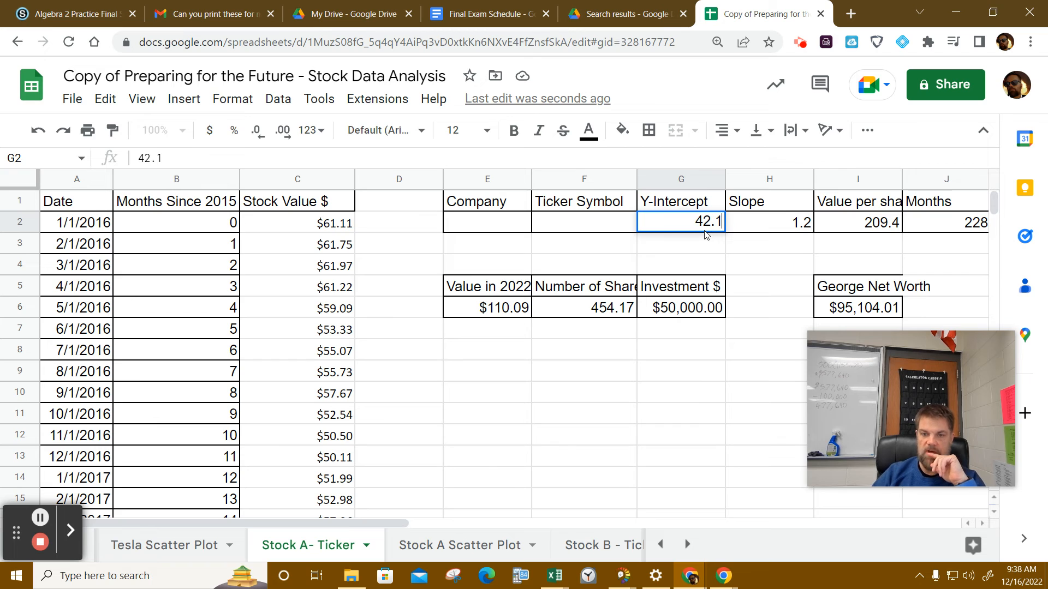
click(708, 348)
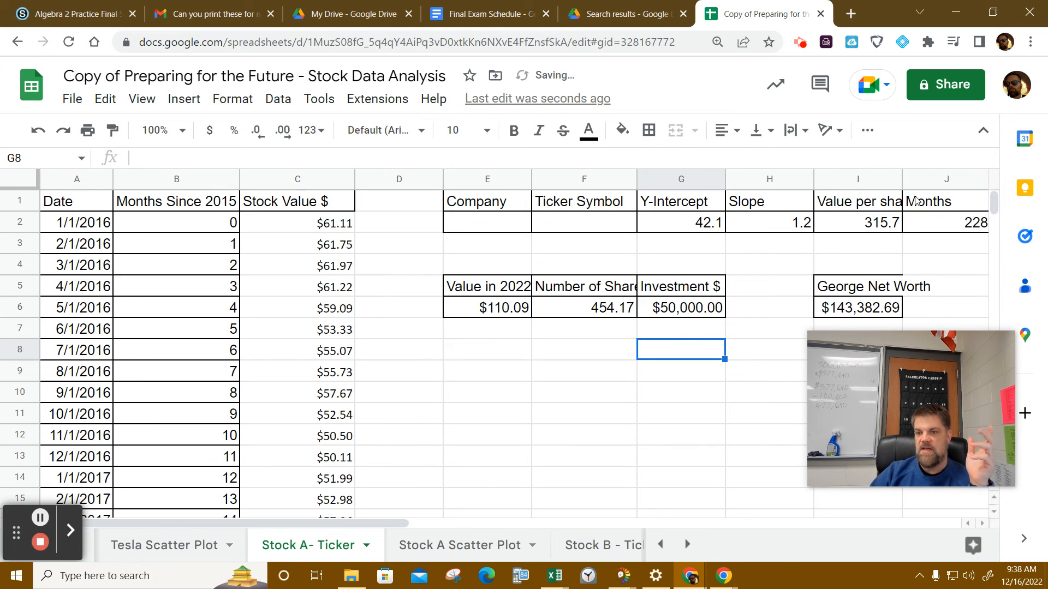
Widen column I on Stock A- Ticker to fit the heading Value per share in 2042, and review the projection cells
drag(902, 179, 964, 169)
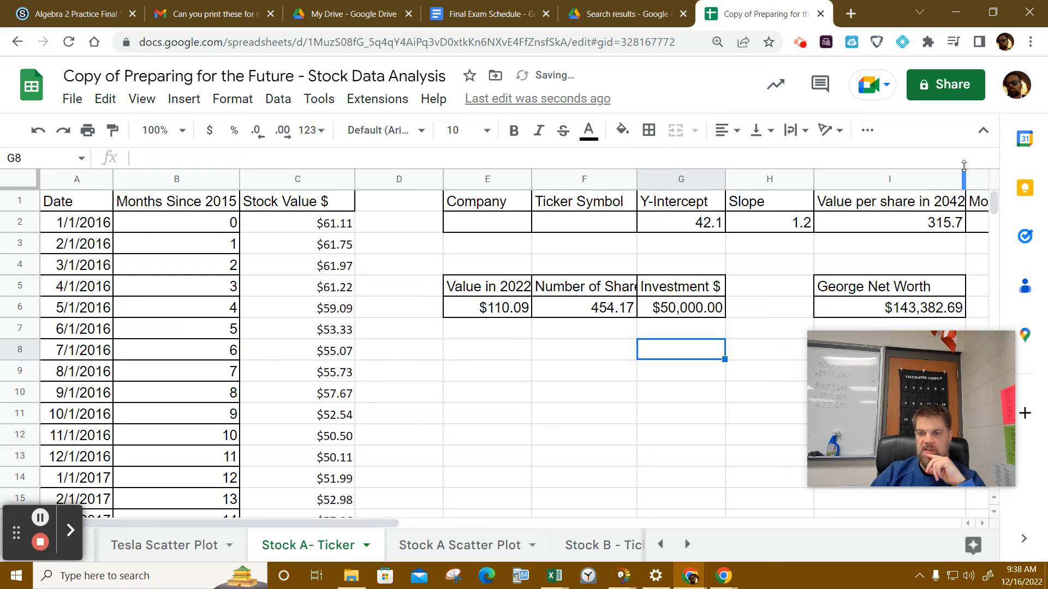
drag(906, 381, 807, 417)
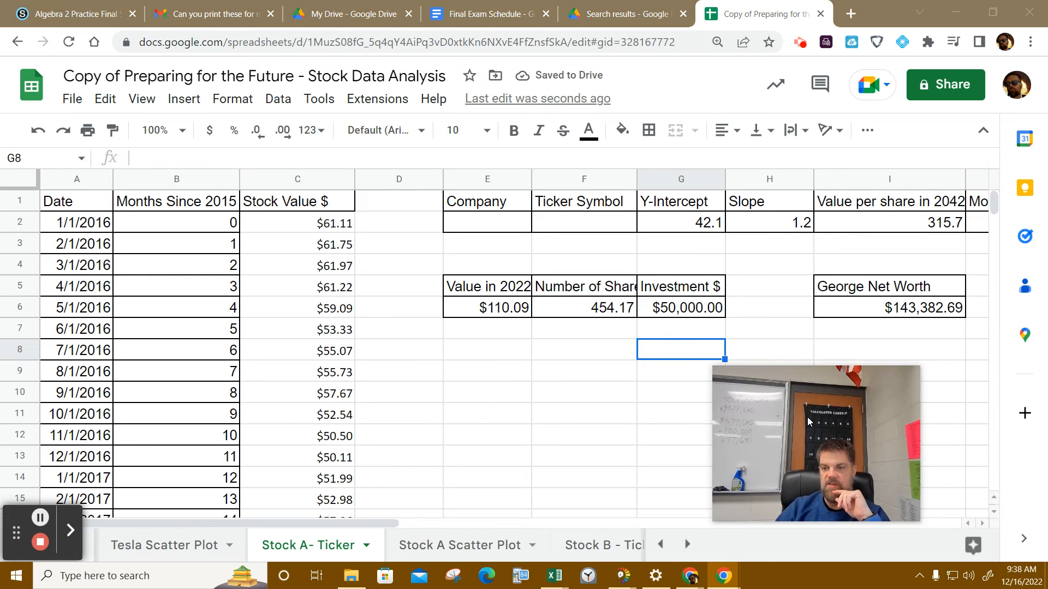
scroll(814, 300, down, 3)
scroll(814, 300, up, 3)
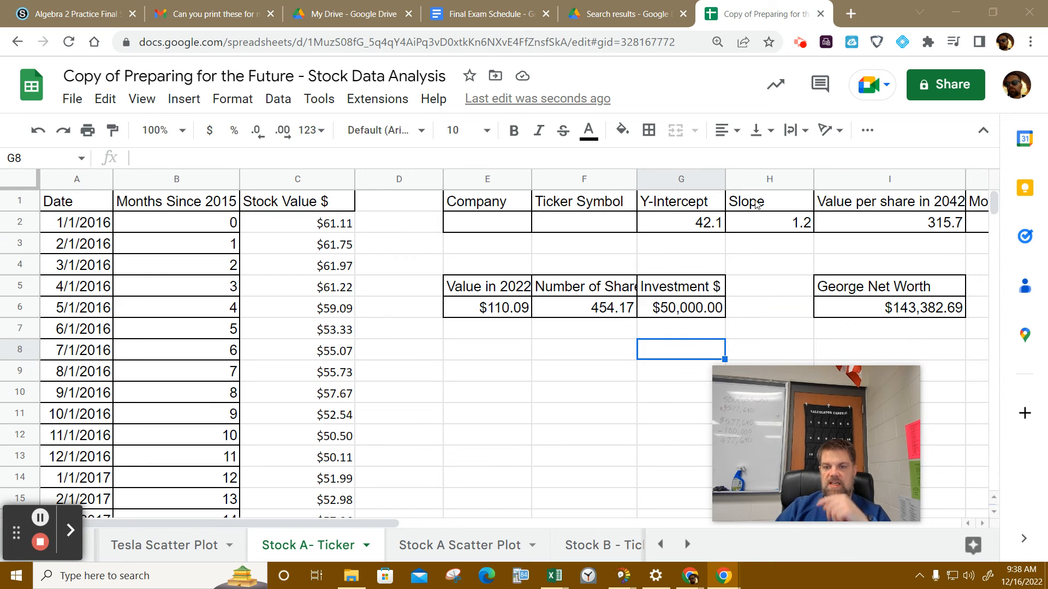
click(503, 313)
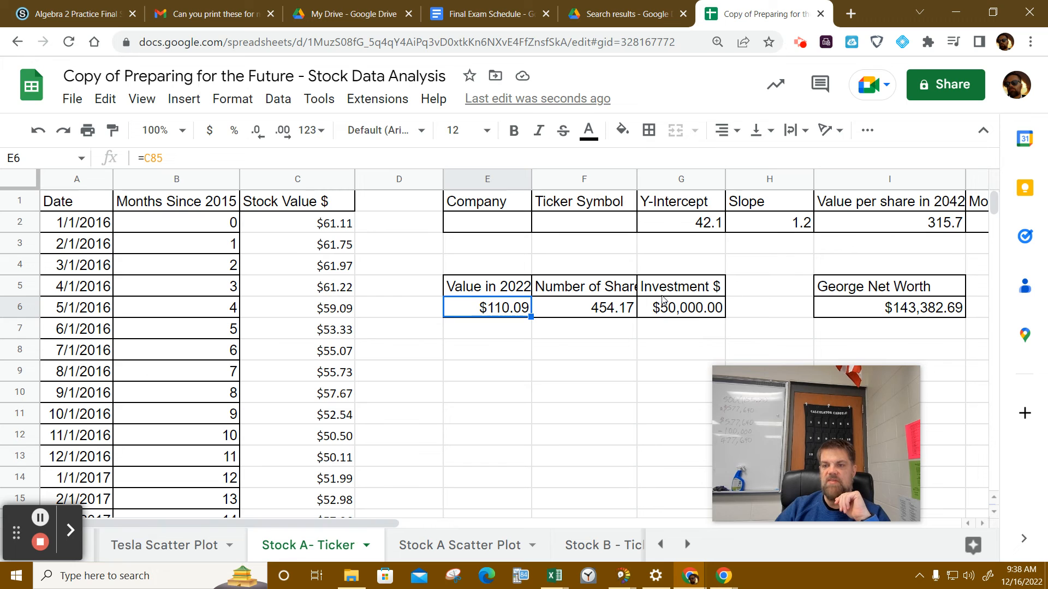
drag(351, 525, 584, 509)
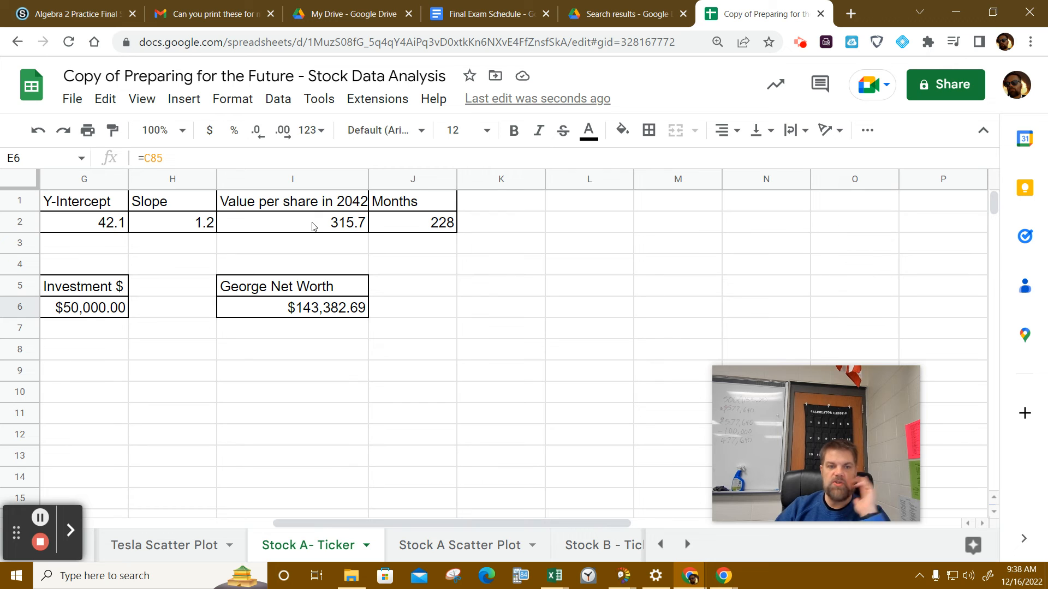
drag(366, 180, 405, 179)
drag(577, 522, 425, 523)
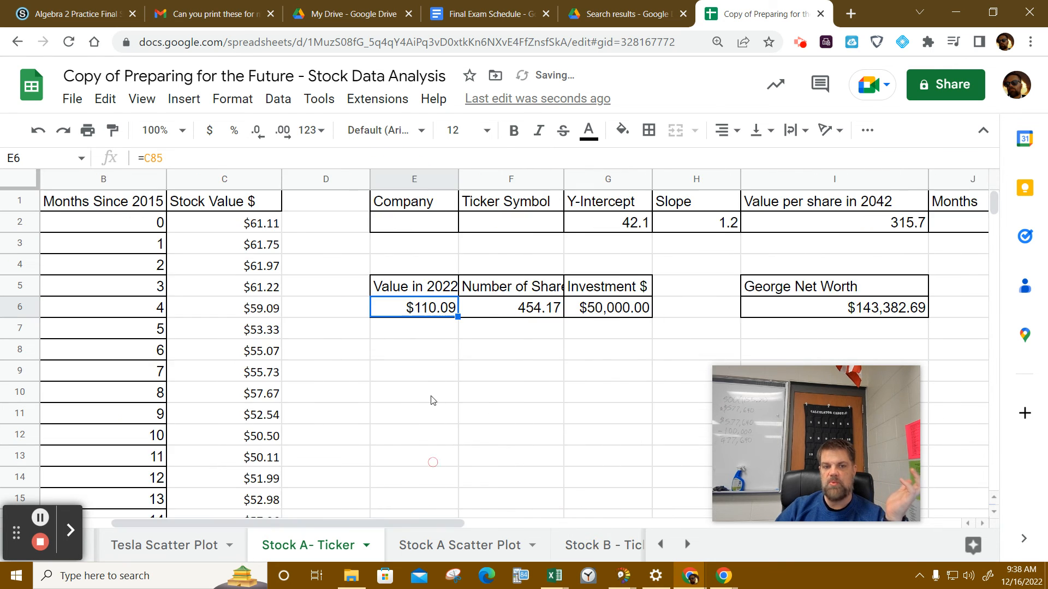
click(685, 229)
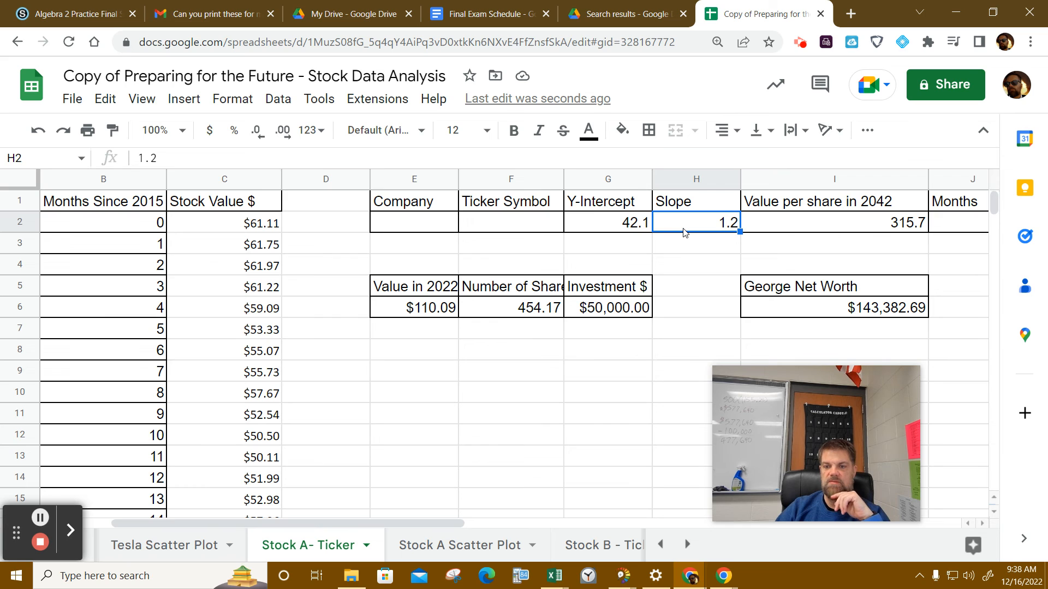
mouse_move(899, 429)
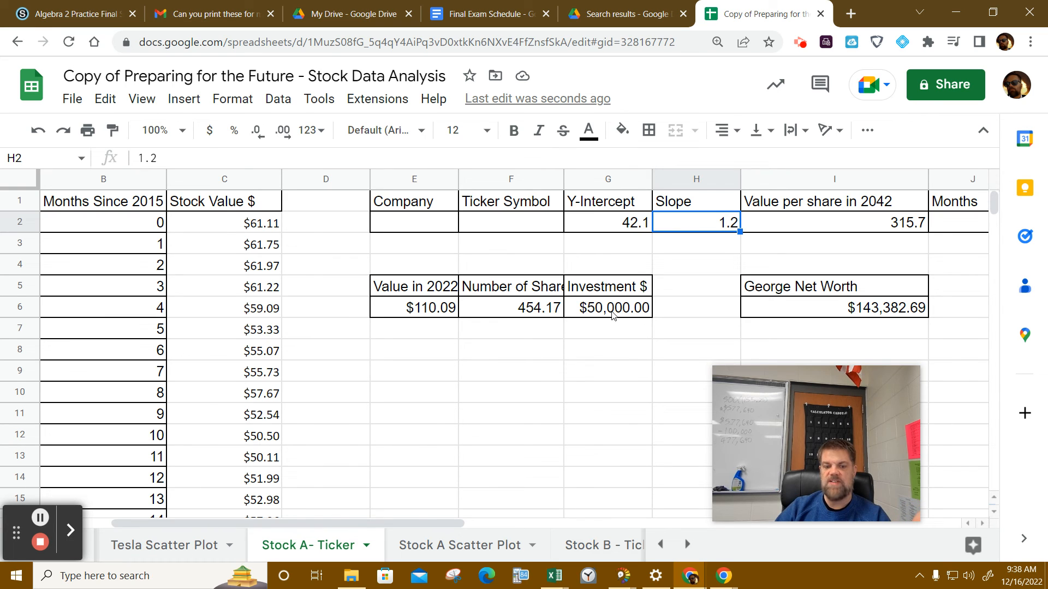
Try an investment of 100000 in G6 on the Example Tesla- TSLA sheet
drag(358, 521, 197, 525)
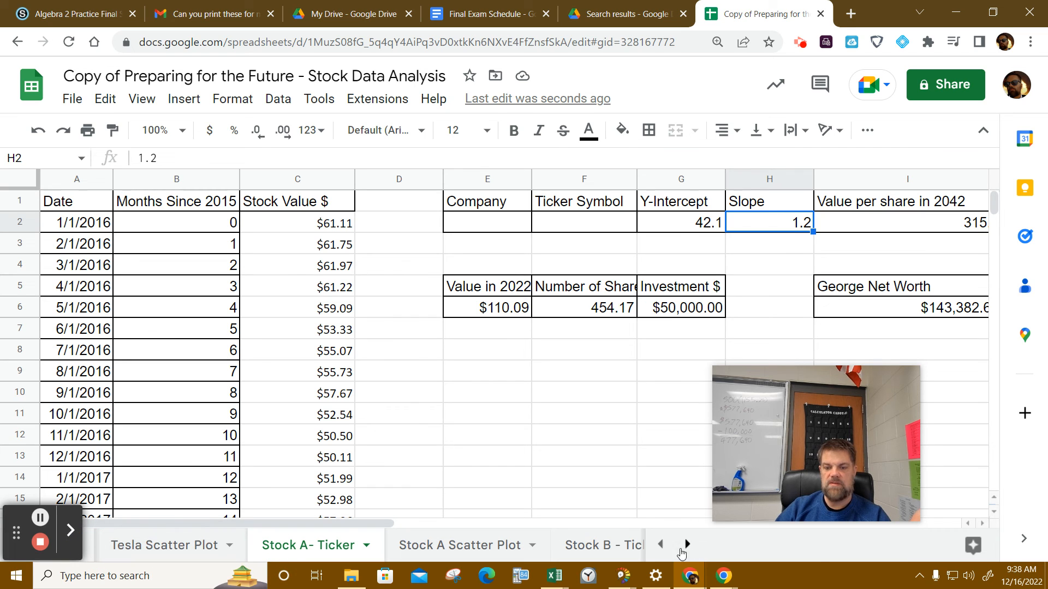
click(660, 544)
click(175, 549)
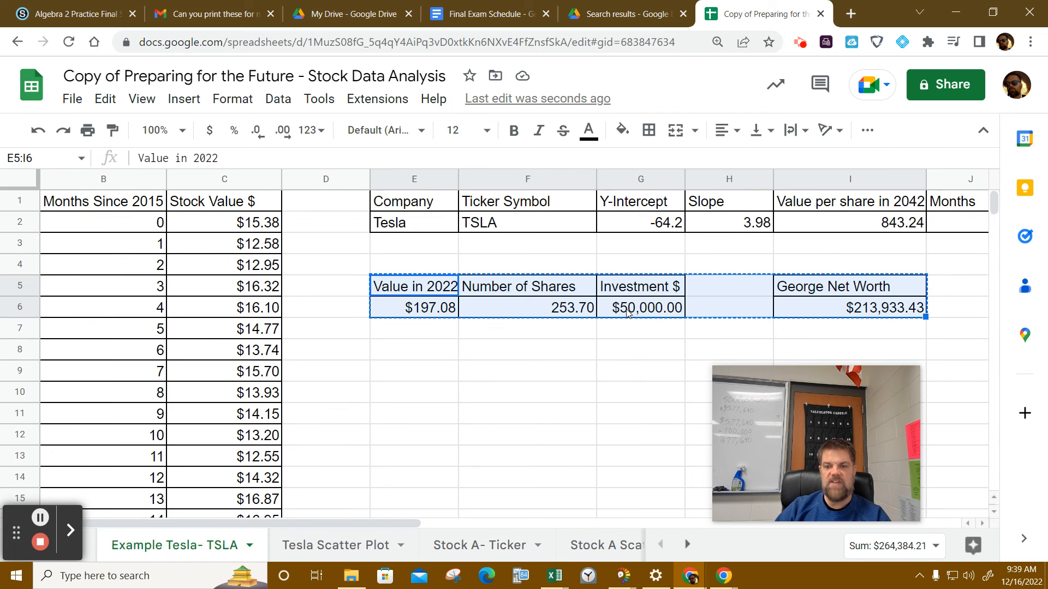
click(834, 329)
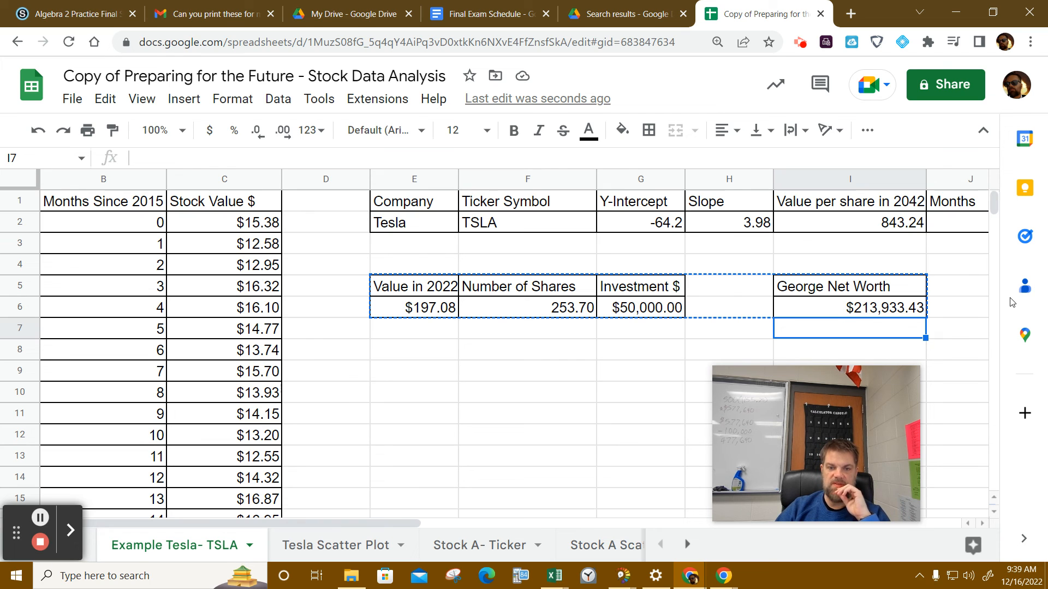
click(662, 310)
text(100000)
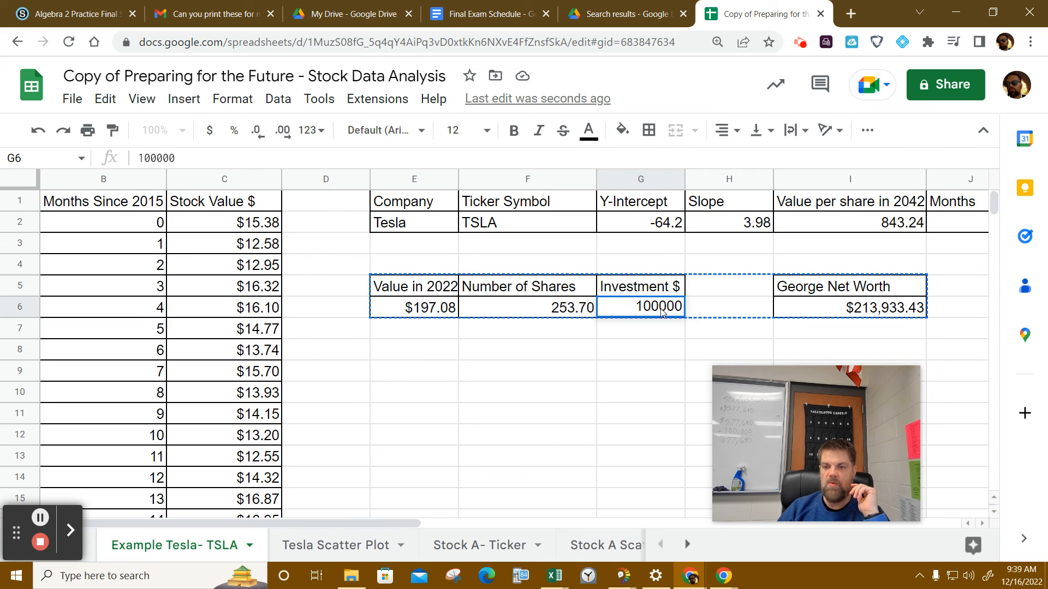
key(Return)
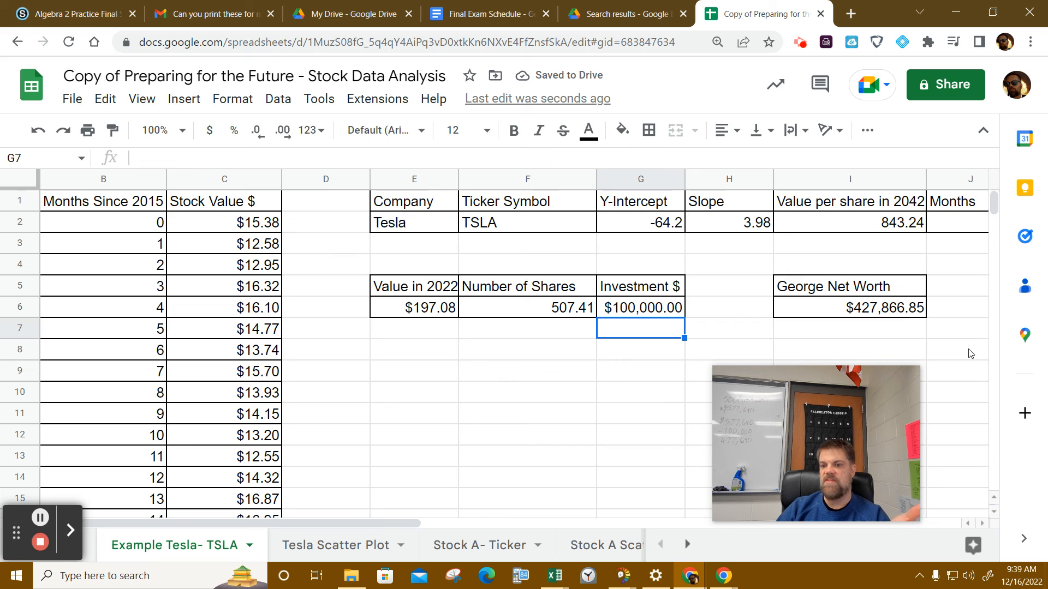
Set the investment in G6 of the Example Tesla- TSLA sheet to 30000
click(681, 312)
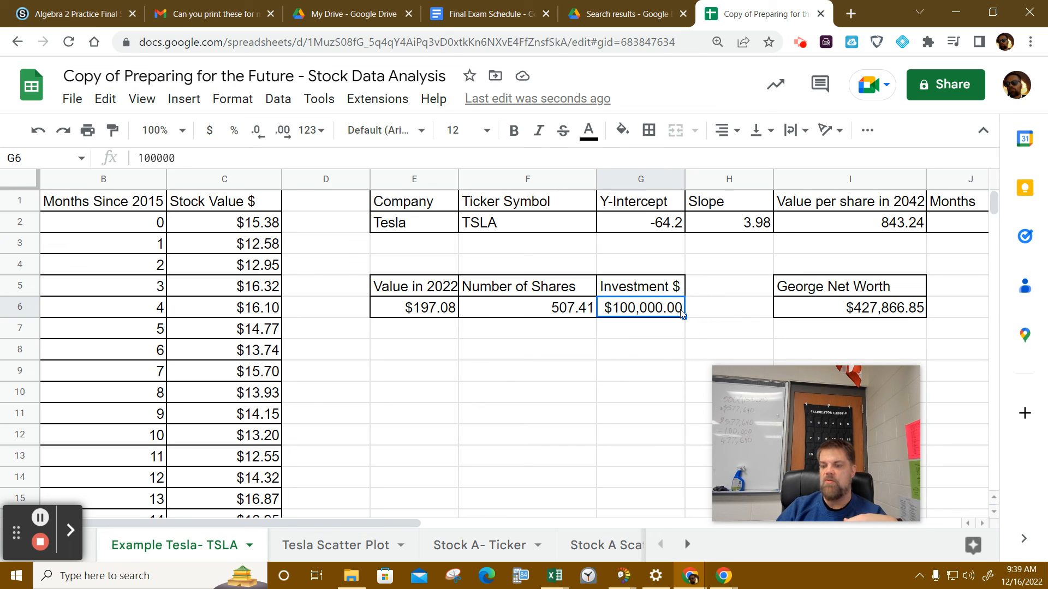
text(333)
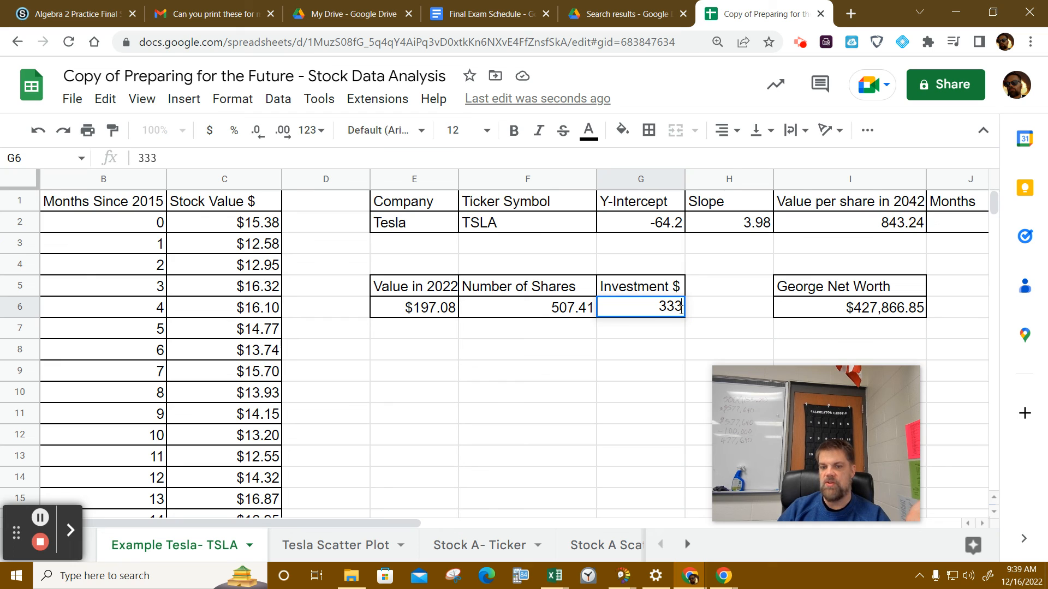
key(BackSpace)
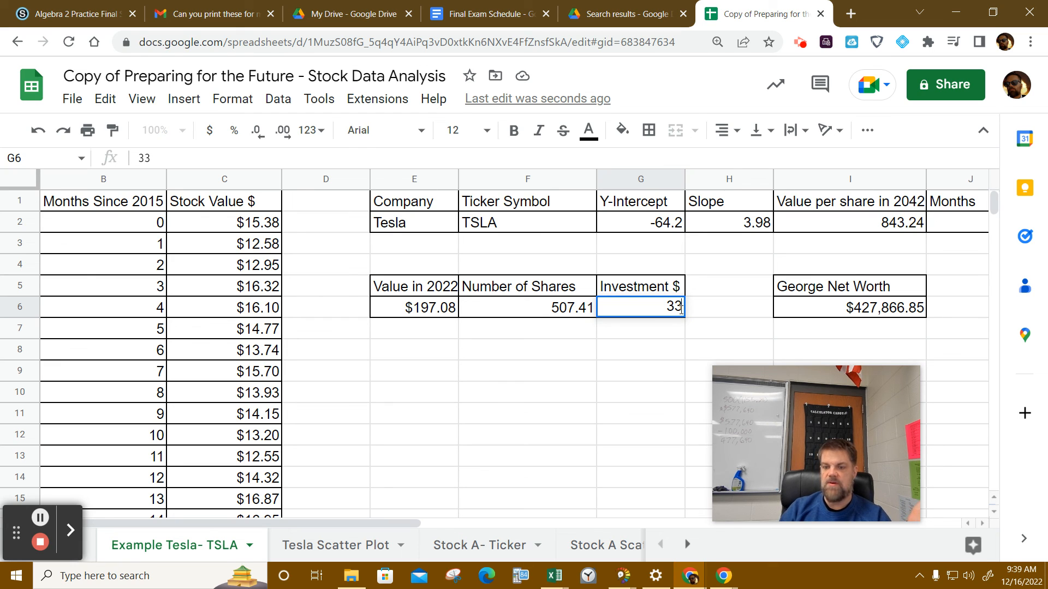
key(BackSpace)
text(00)
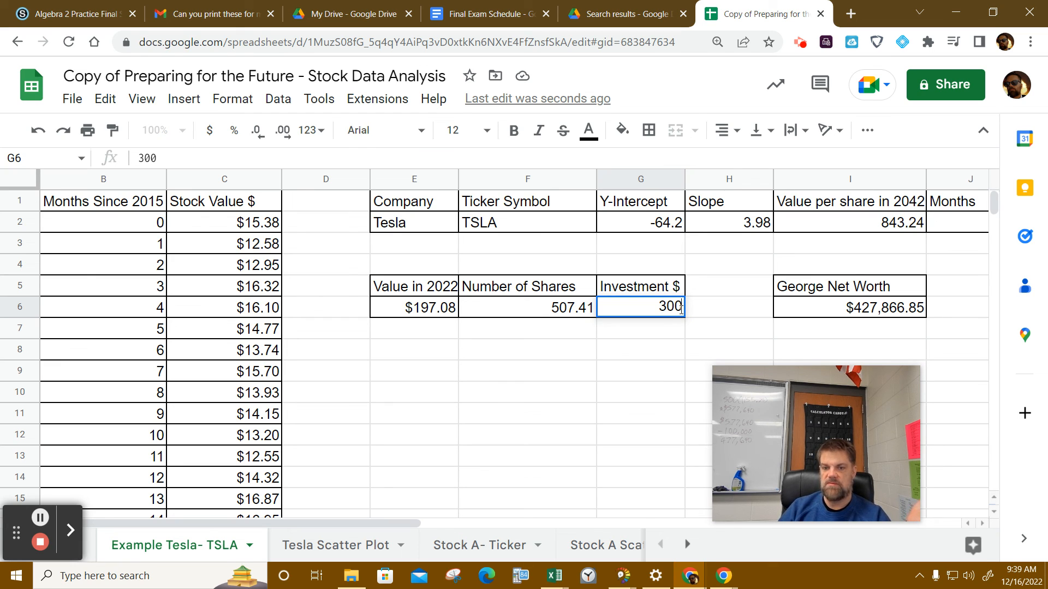
text(00)
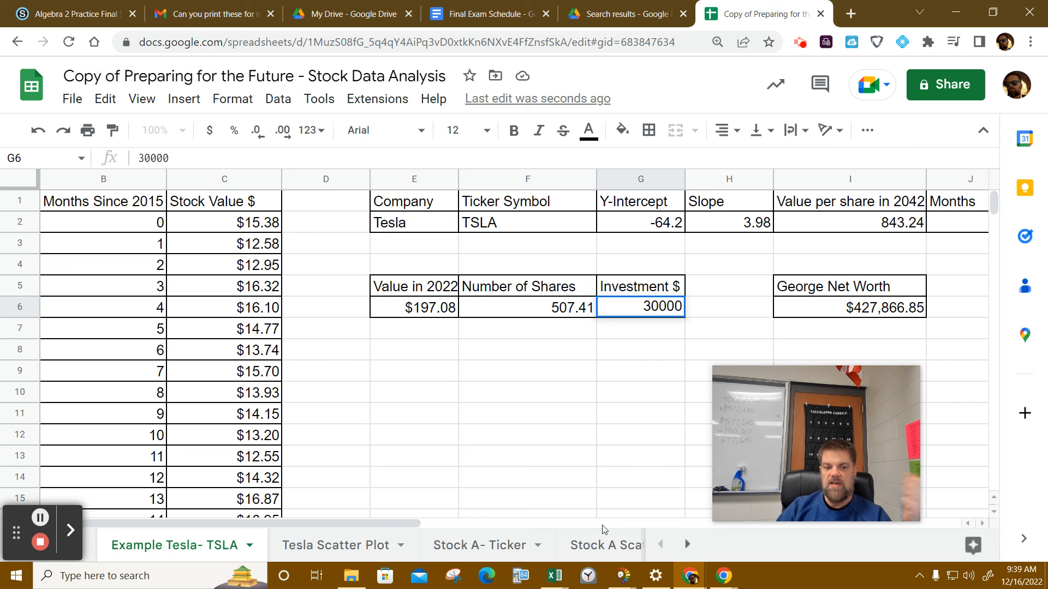
Set the investment in G6 of Stock A- Ticker to 30000 and widen column F to fit the Number of Shares heading
click(471, 556)
click(675, 316)
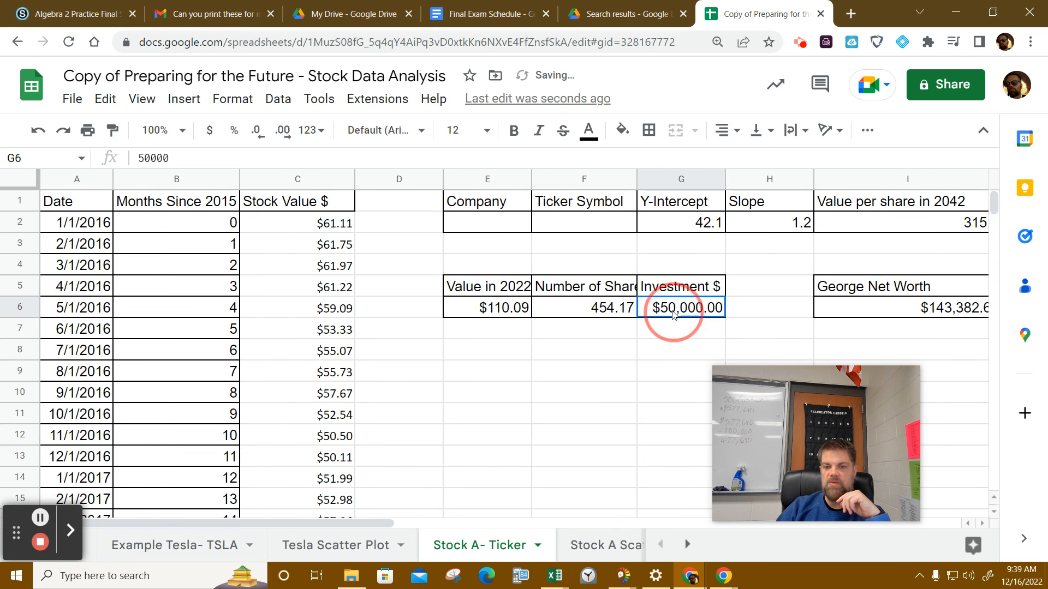
text(30000)
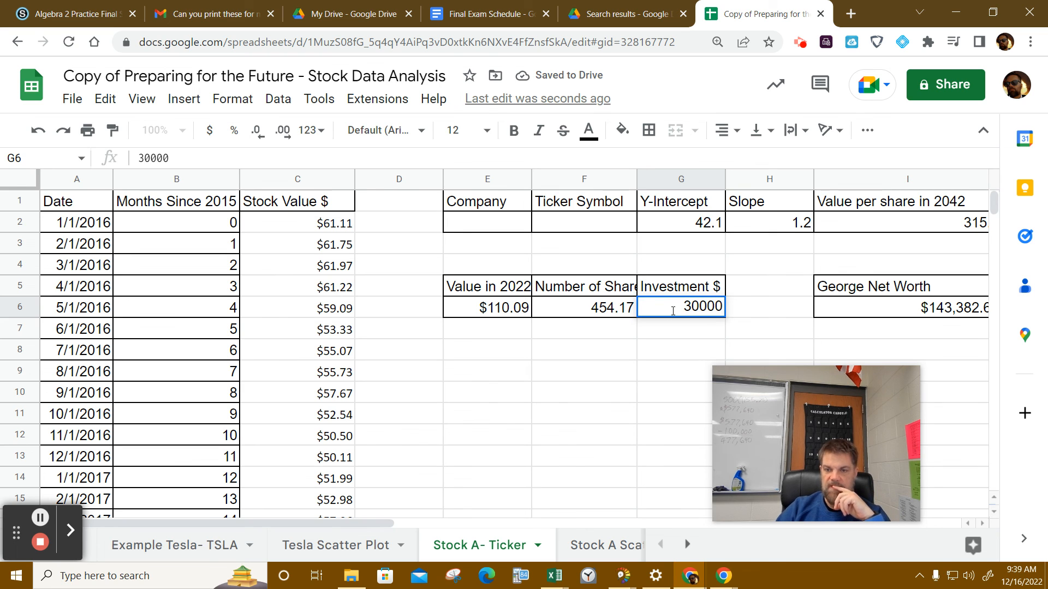
click(691, 349)
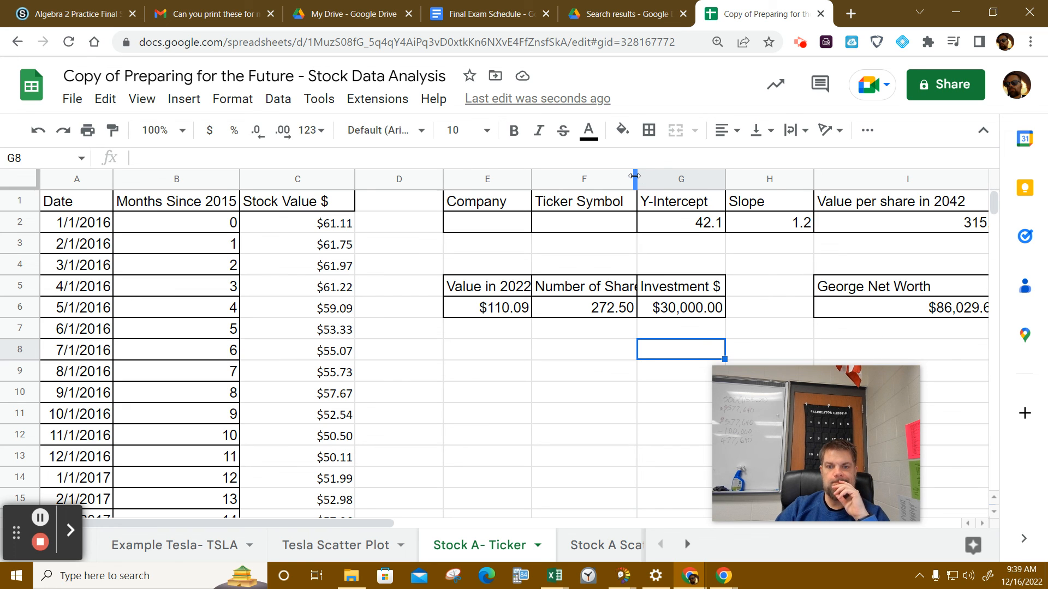
drag(636, 179, 669, 178)
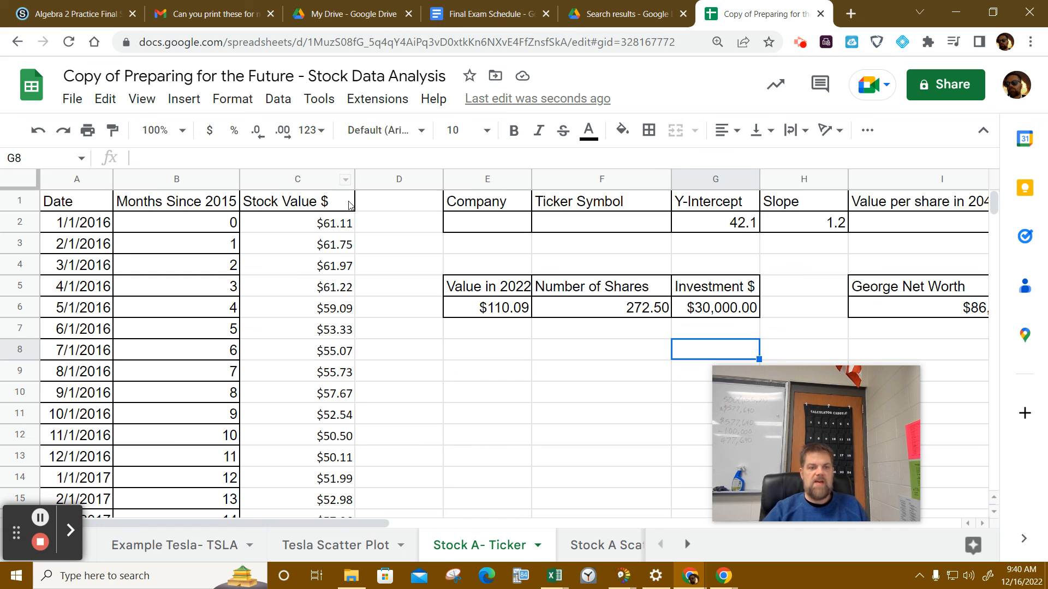
click(349, 225)
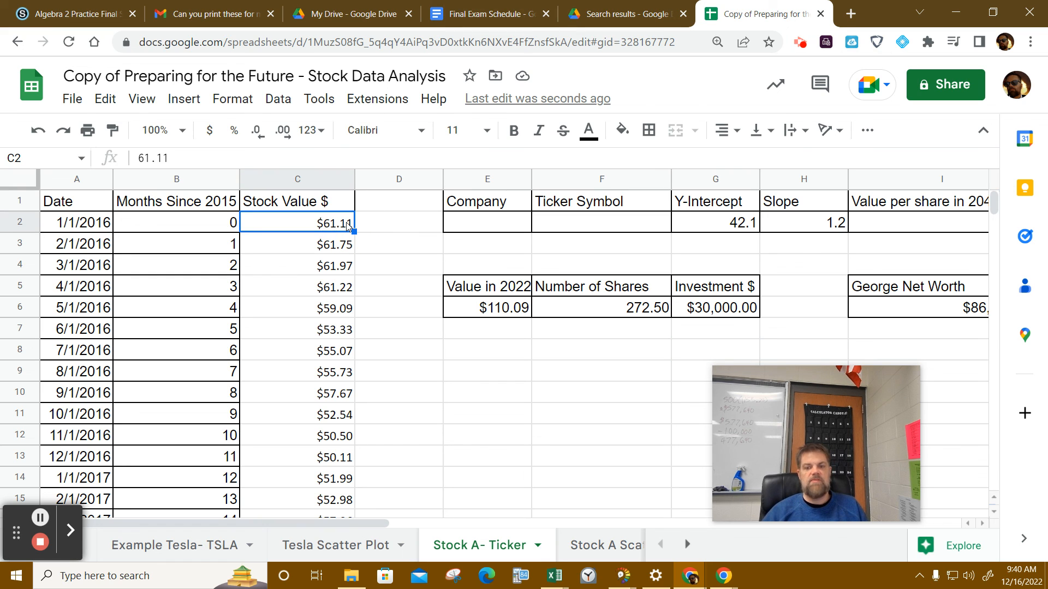